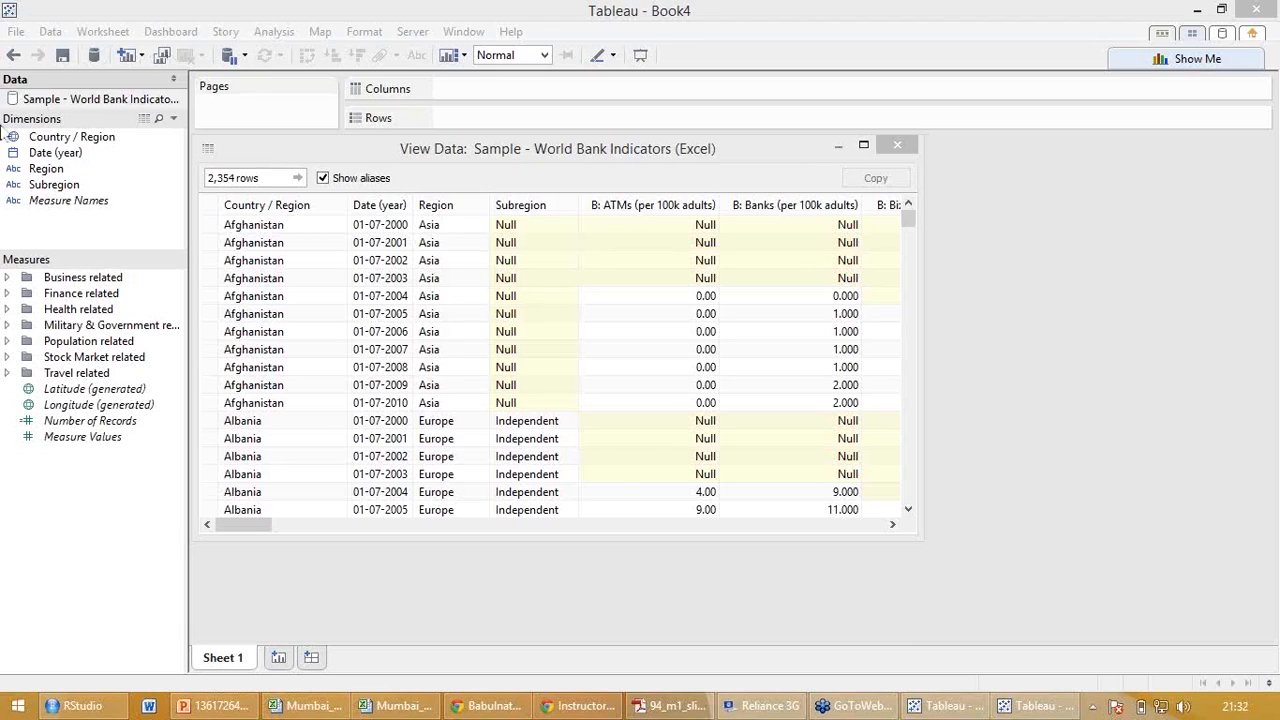
# Open a new Tableau window to view its start page.
pyautogui.rightClick(955, 706)
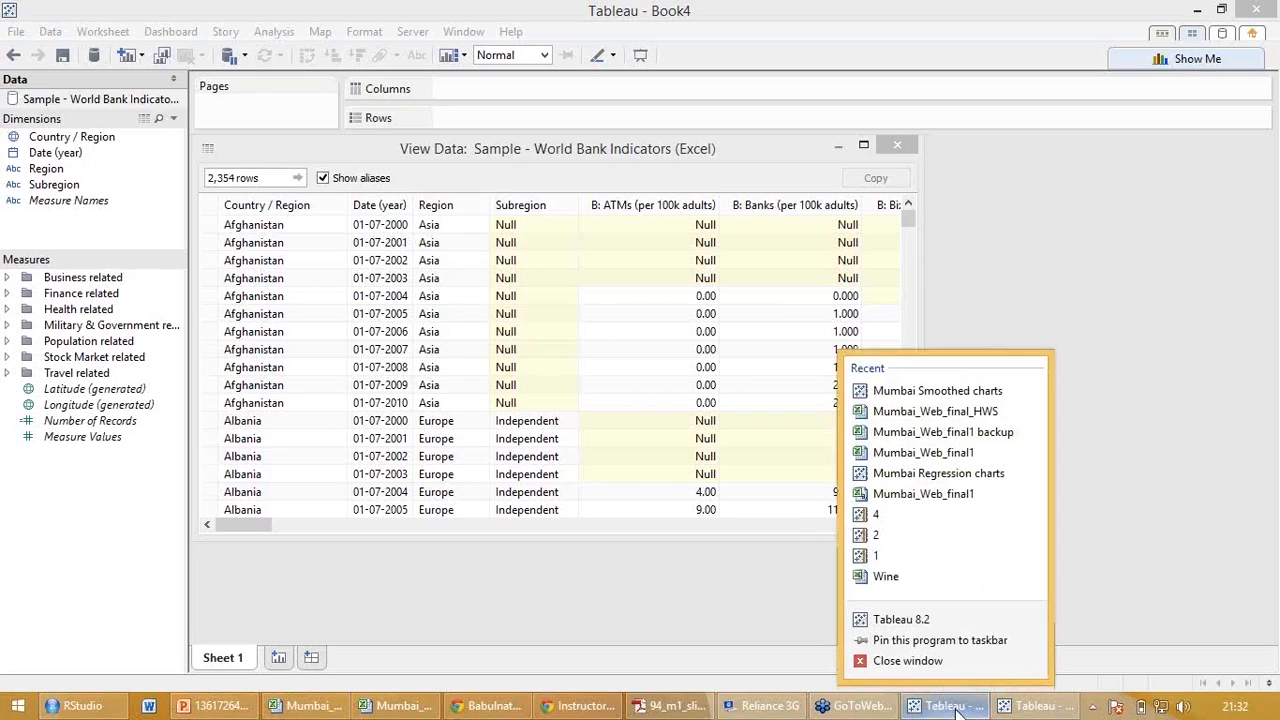
pyautogui.click(955, 613)
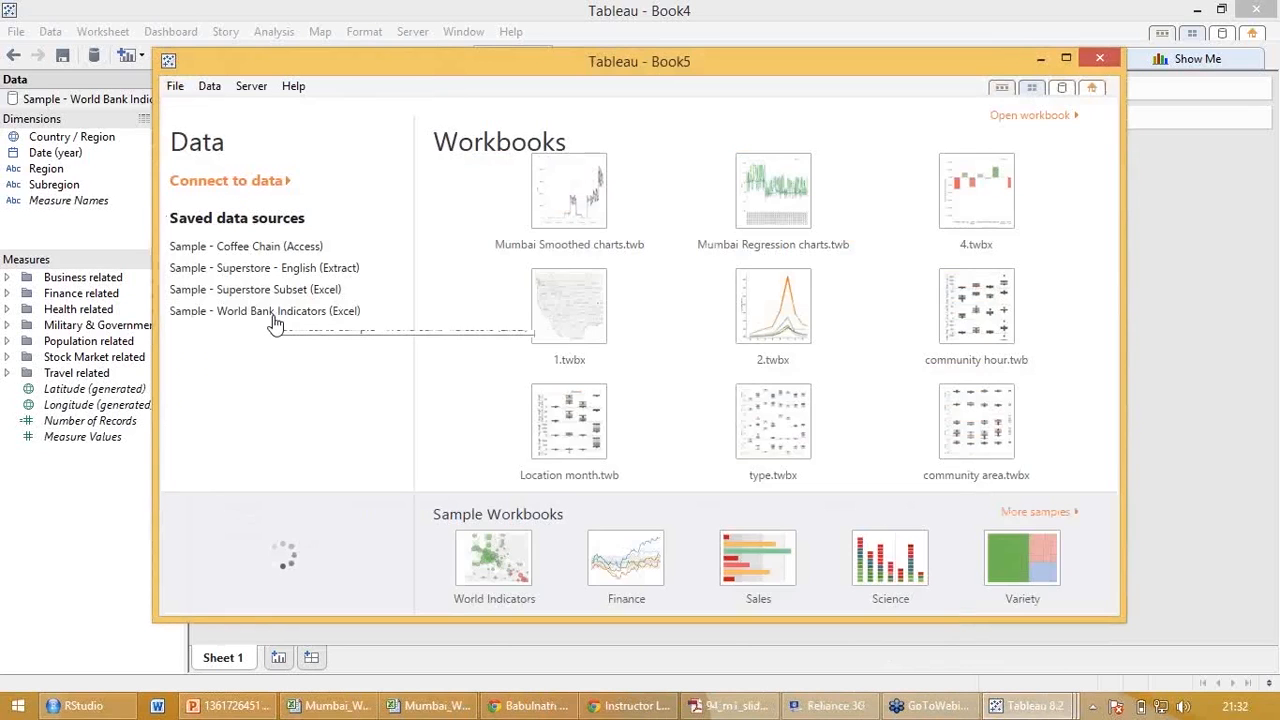
pyautogui.click(274, 312)
pyautogui.click(1268, 215)
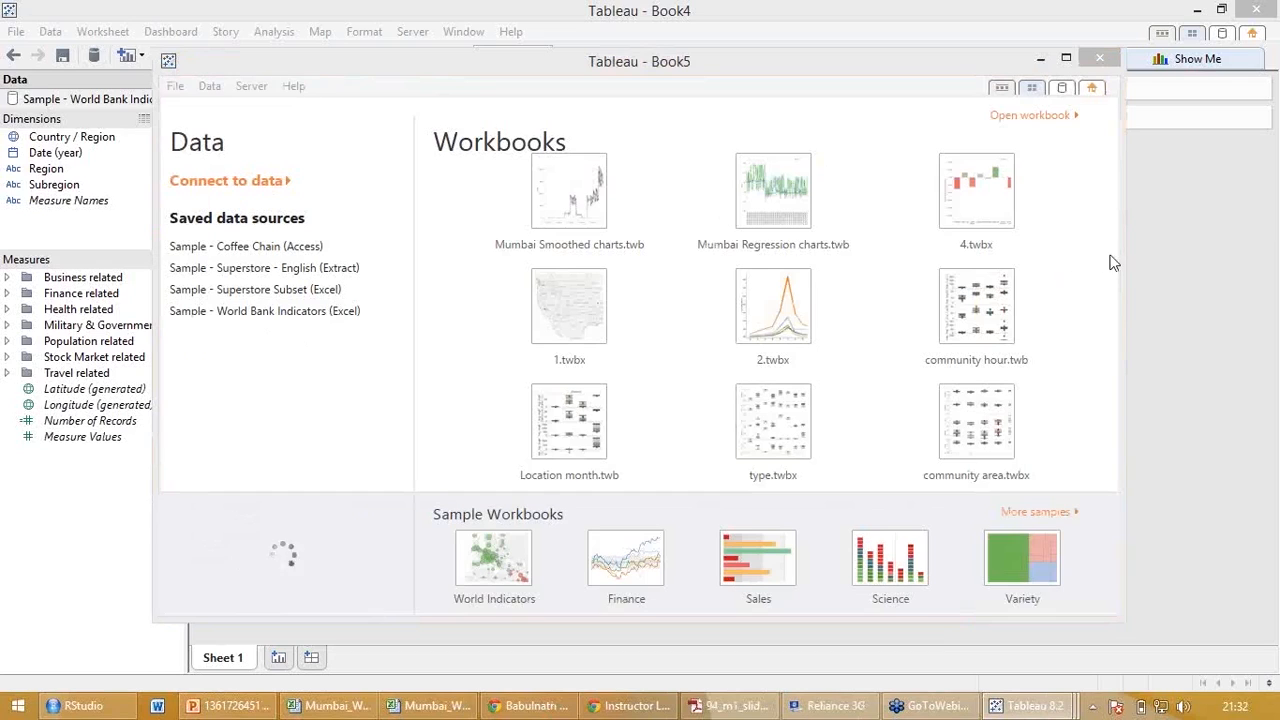
pyautogui.click(1115, 259)
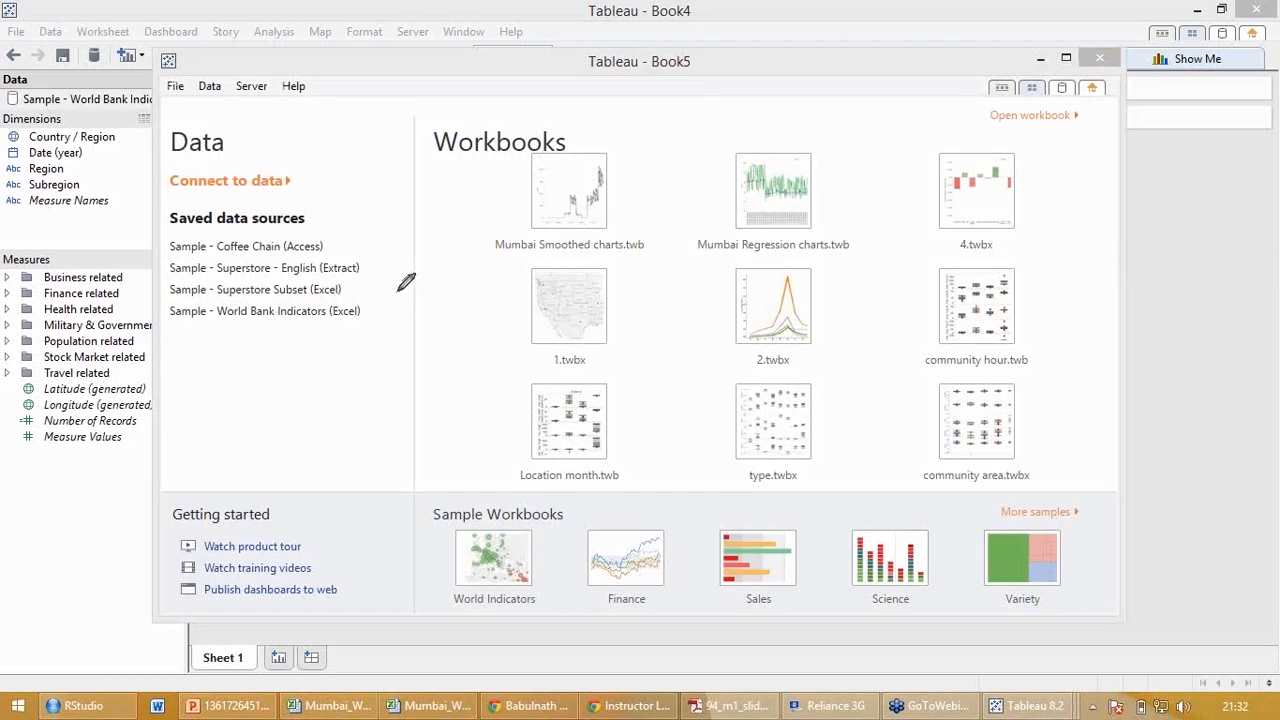
# Examine the saved sample data sources on the start page and close the new Book5 window.
pyautogui.moveTo(183, 326)
pyautogui.mouseDown()
pyautogui.moveTo(239, 290)
pyautogui.moveTo(200, 262)
pyautogui.moveTo(213, 249)
pyautogui.mouseUp()
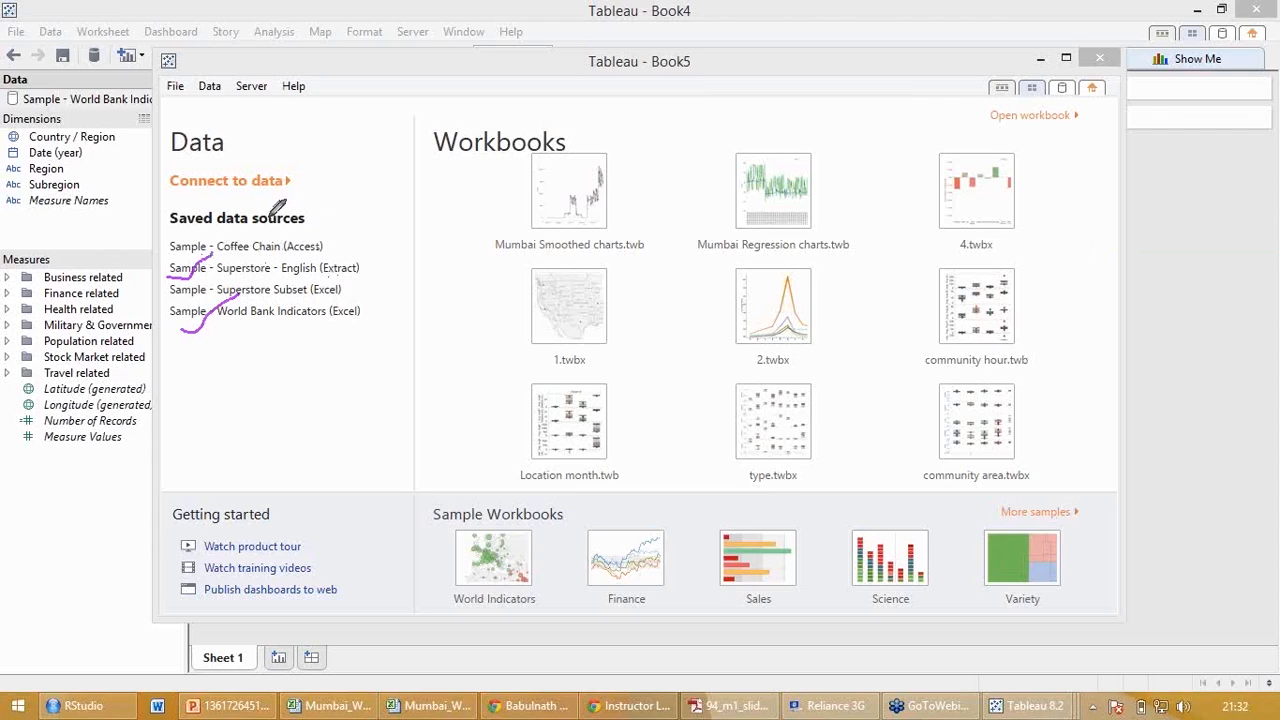
pyautogui.moveTo(386, 217)
pyautogui.mouseDown()
pyautogui.moveTo(243, 152)
pyautogui.moveTo(154, 192)
pyautogui.moveTo(334, 176)
pyautogui.mouseUp()
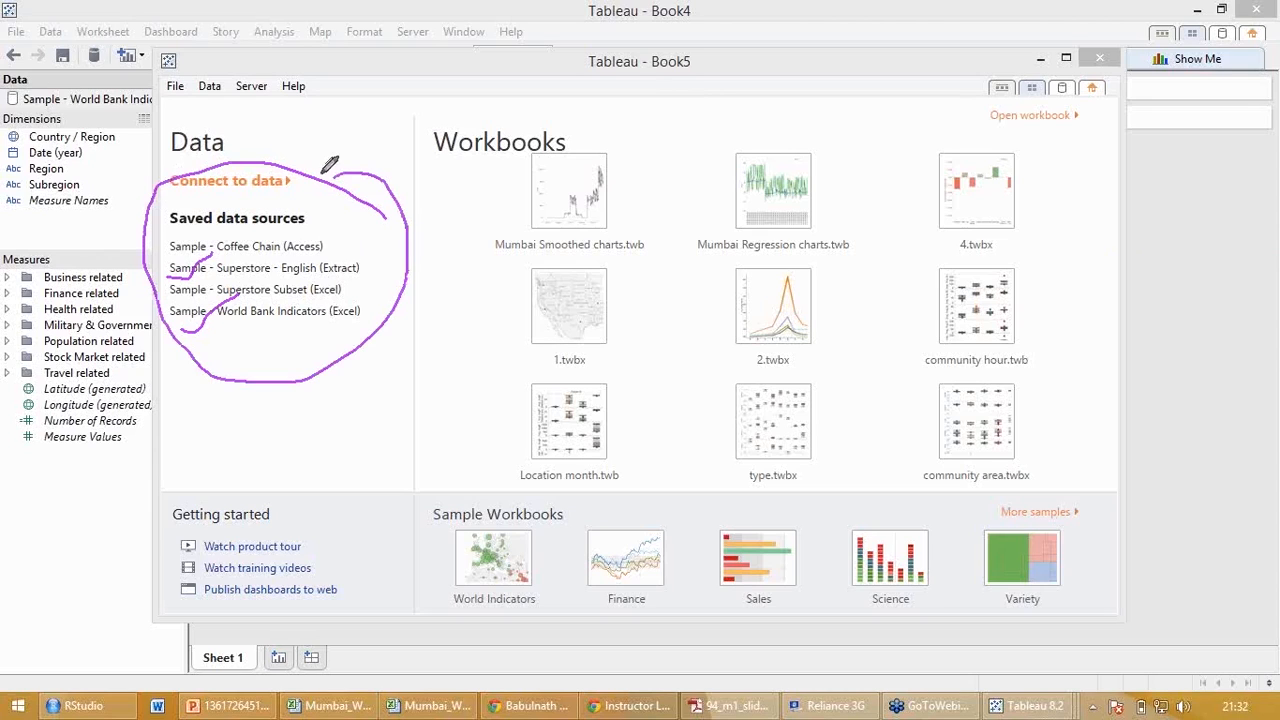
pyautogui.moveTo(212, 314); pyautogui.dragTo(360, 306)
pyautogui.moveTo(221, 275); pyautogui.dragTo(359, 277)
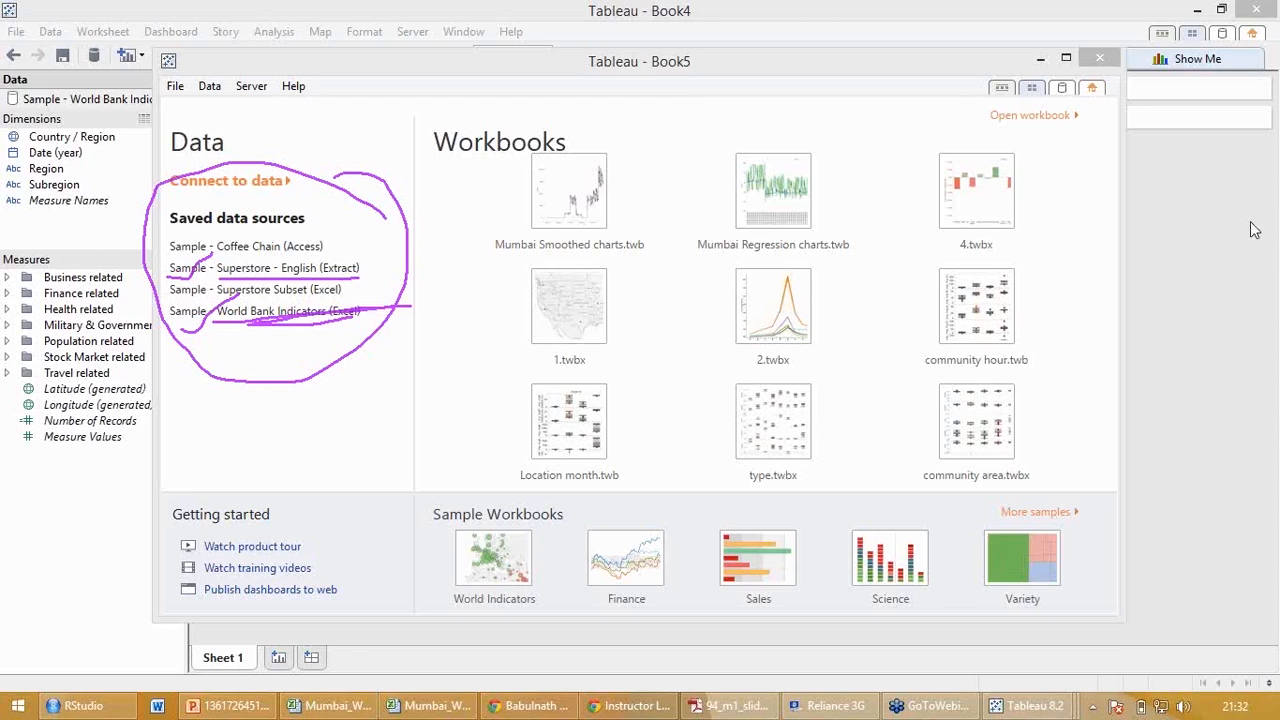
pyautogui.click(1165, 236)
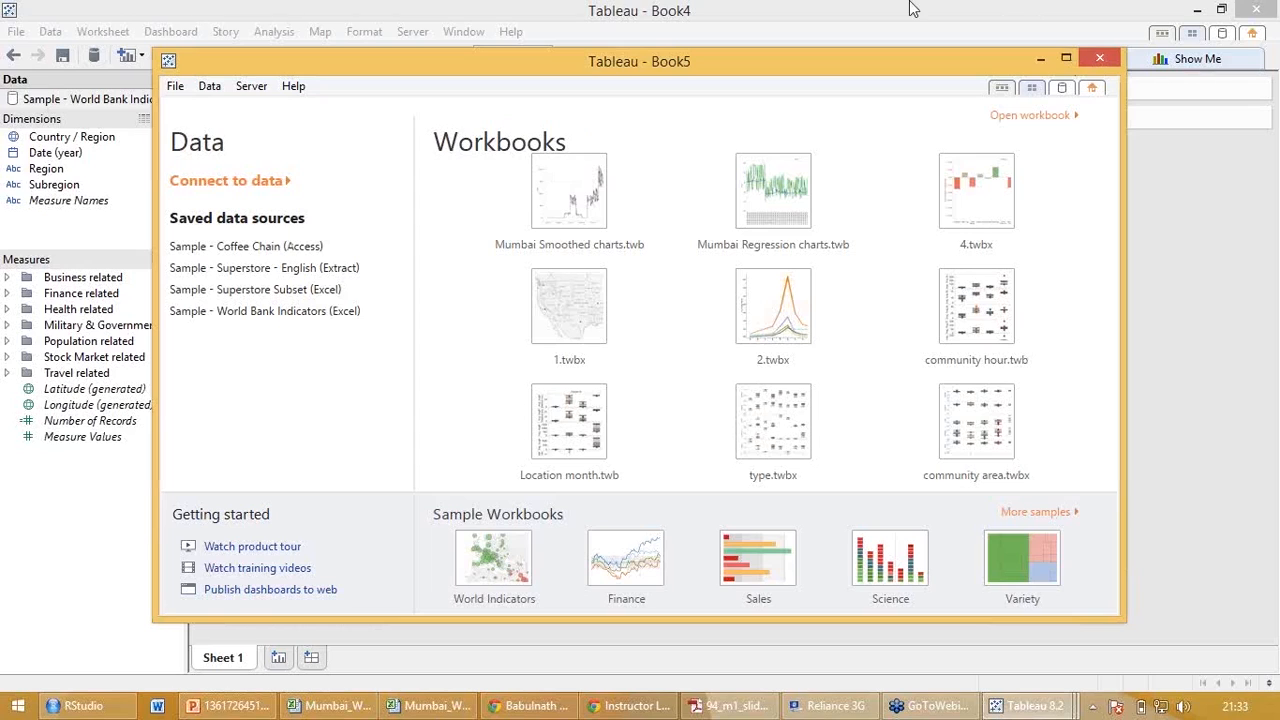
pyautogui.click(1106, 62)
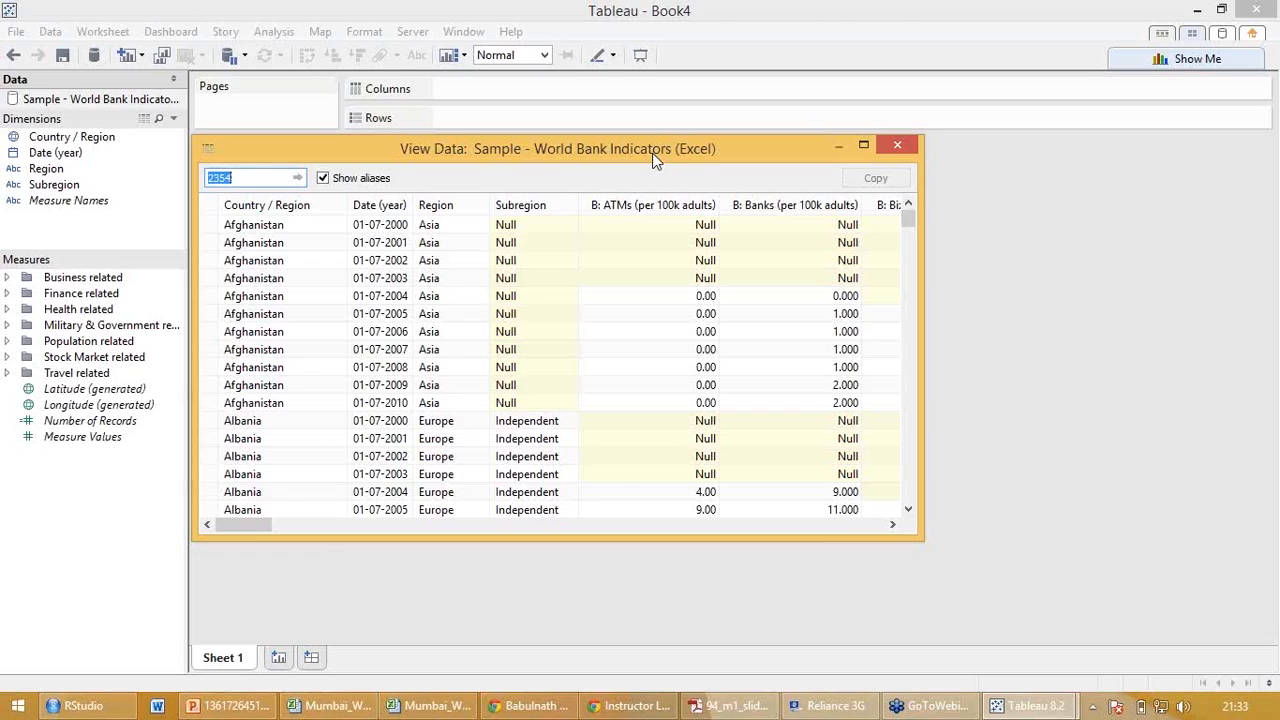
# Look through the rows of the World Bank Indicators data and close the data view.
pyautogui.click(993, 162)
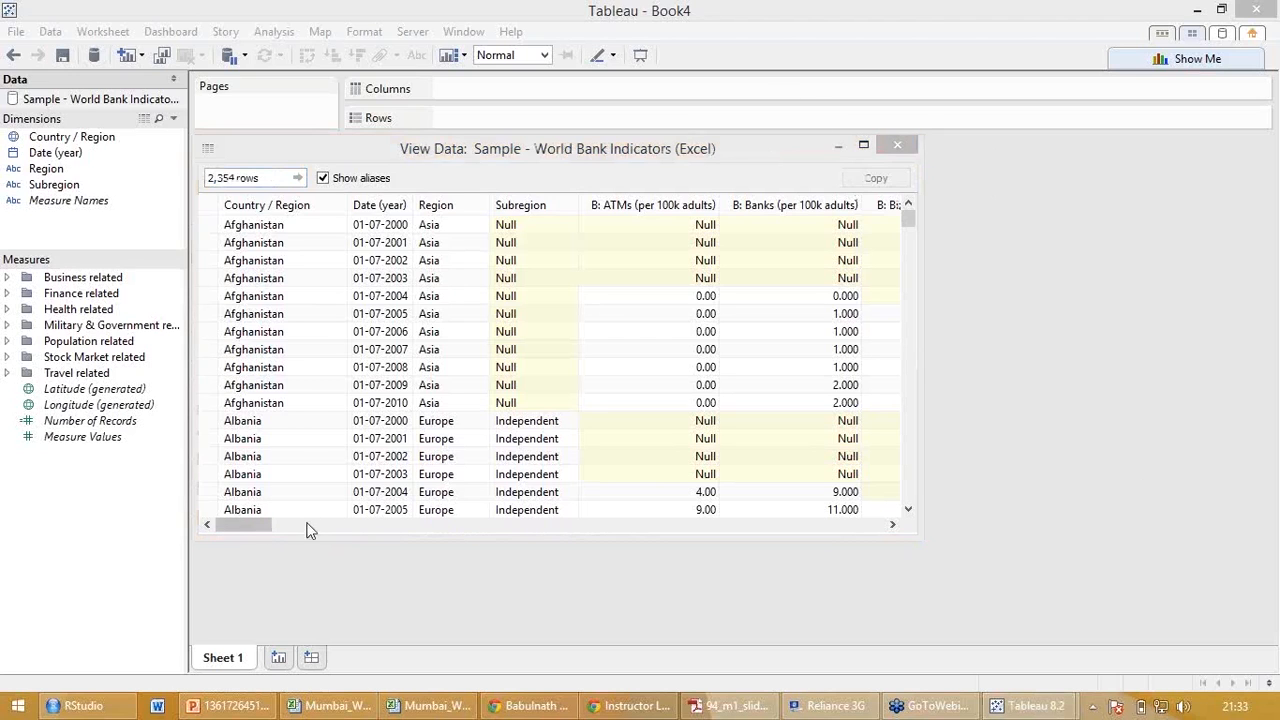
pyautogui.moveTo(255, 524); pyautogui.dragTo(204, 511)
pyautogui.moveTo(210, 385); pyautogui.dragTo(216, 480)
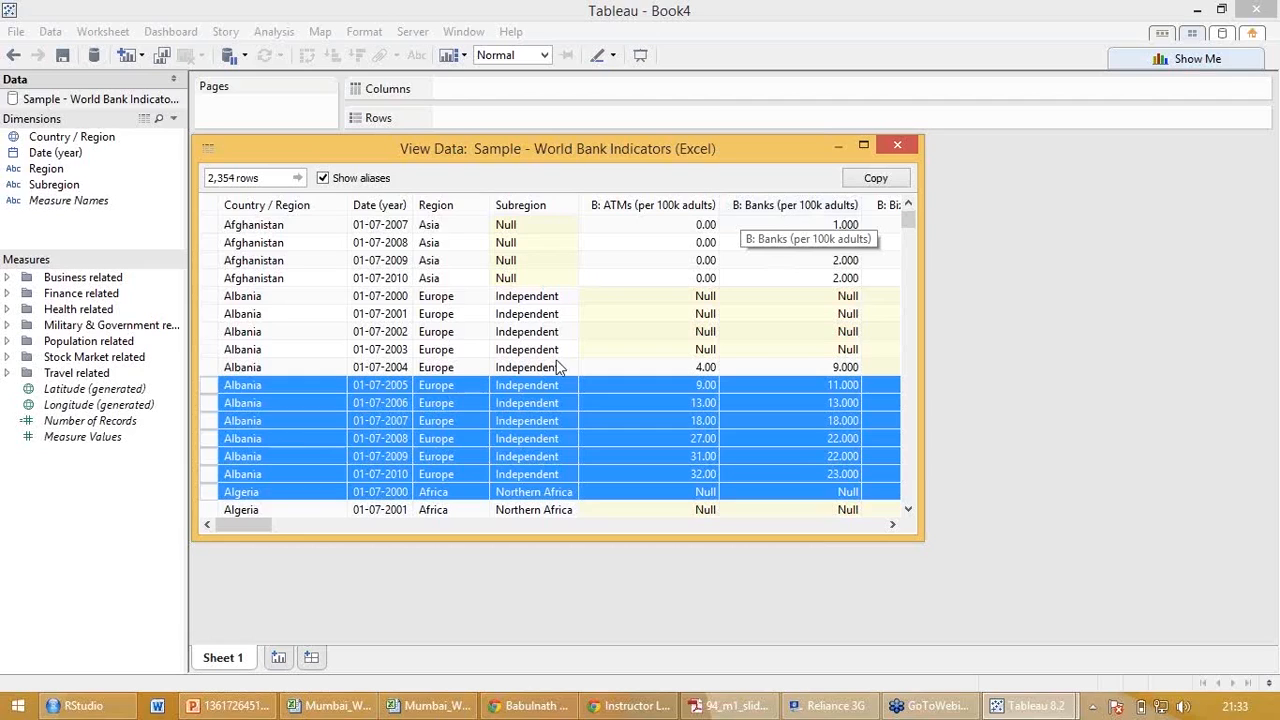
pyautogui.click(896, 148)
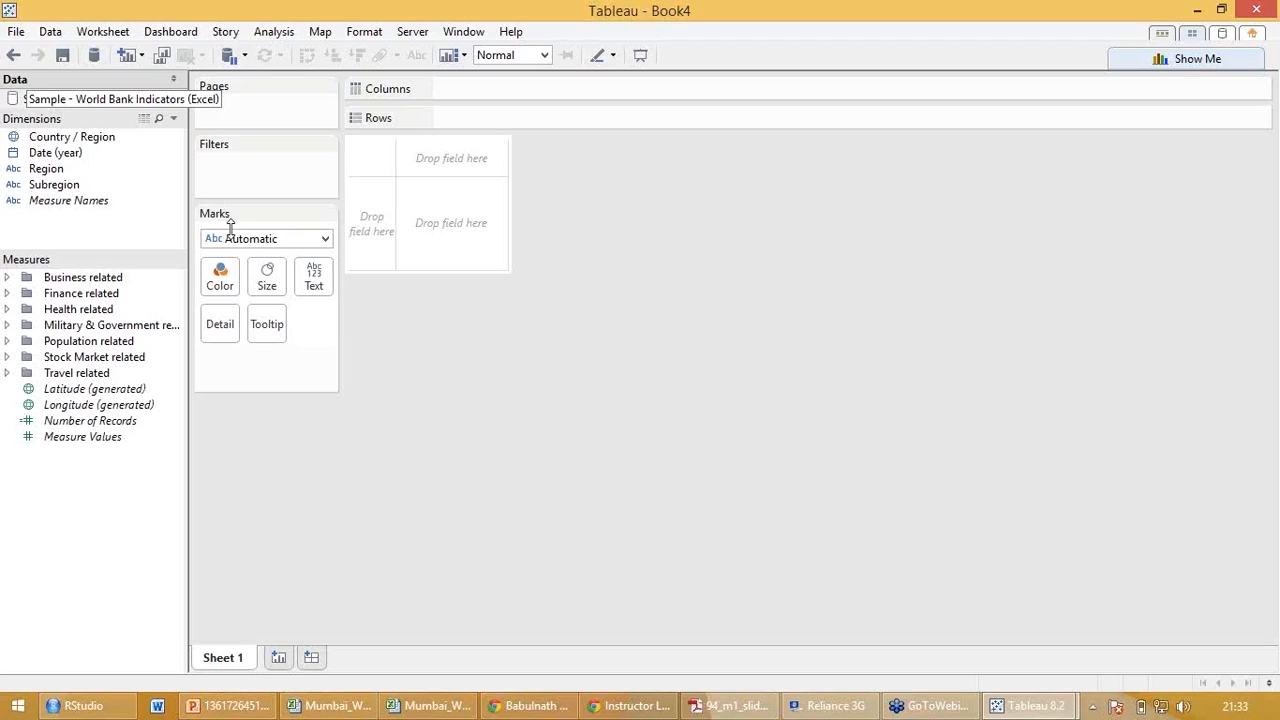
# Reopen the underlying data of the World Bank Indicators source for viewing and close it again.
pyautogui.rightClick(150, 103)
pyautogui.click(207, 153)
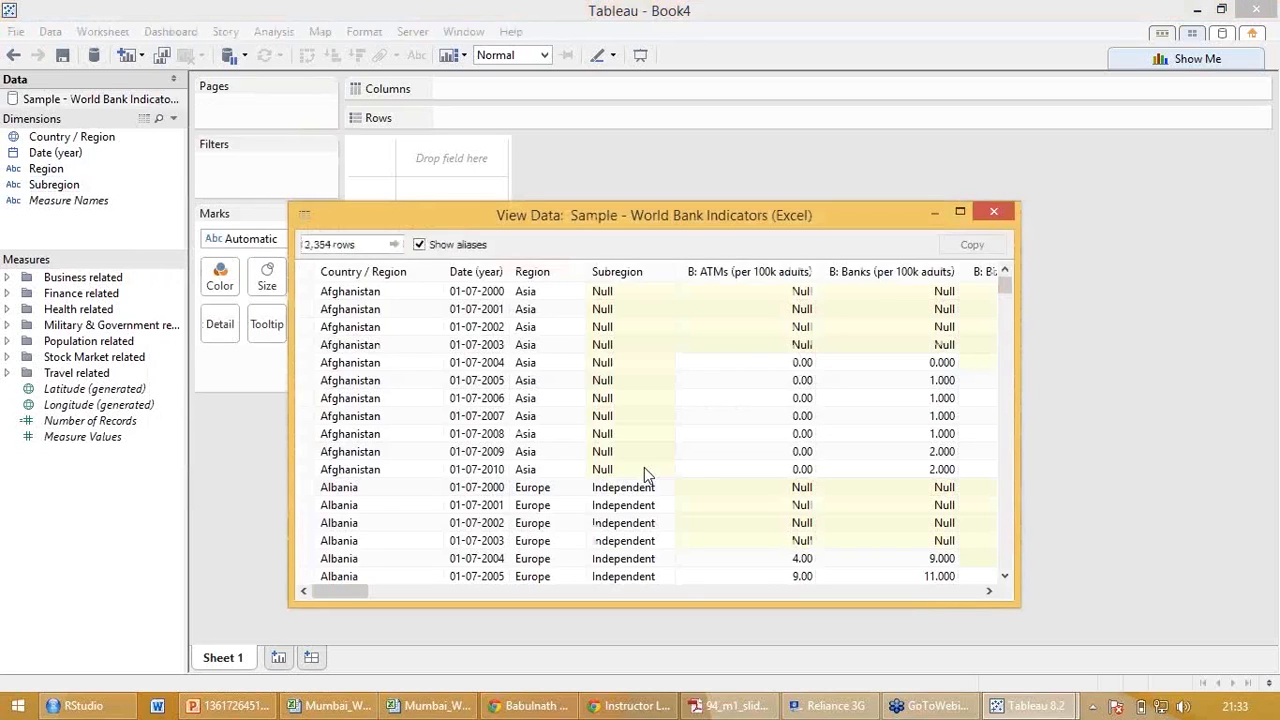
pyautogui.click(998, 211)
pyautogui.rightClick(156, 95)
pyautogui.click(199, 177)
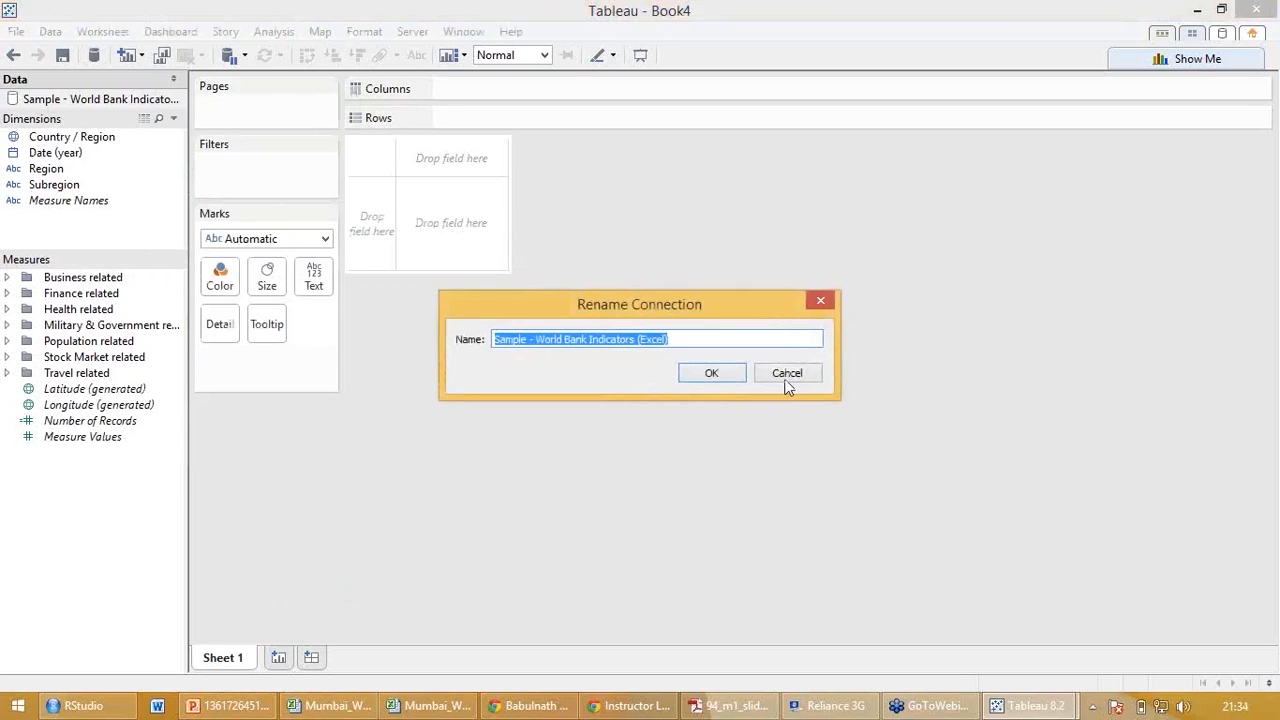
pyautogui.click(783, 376)
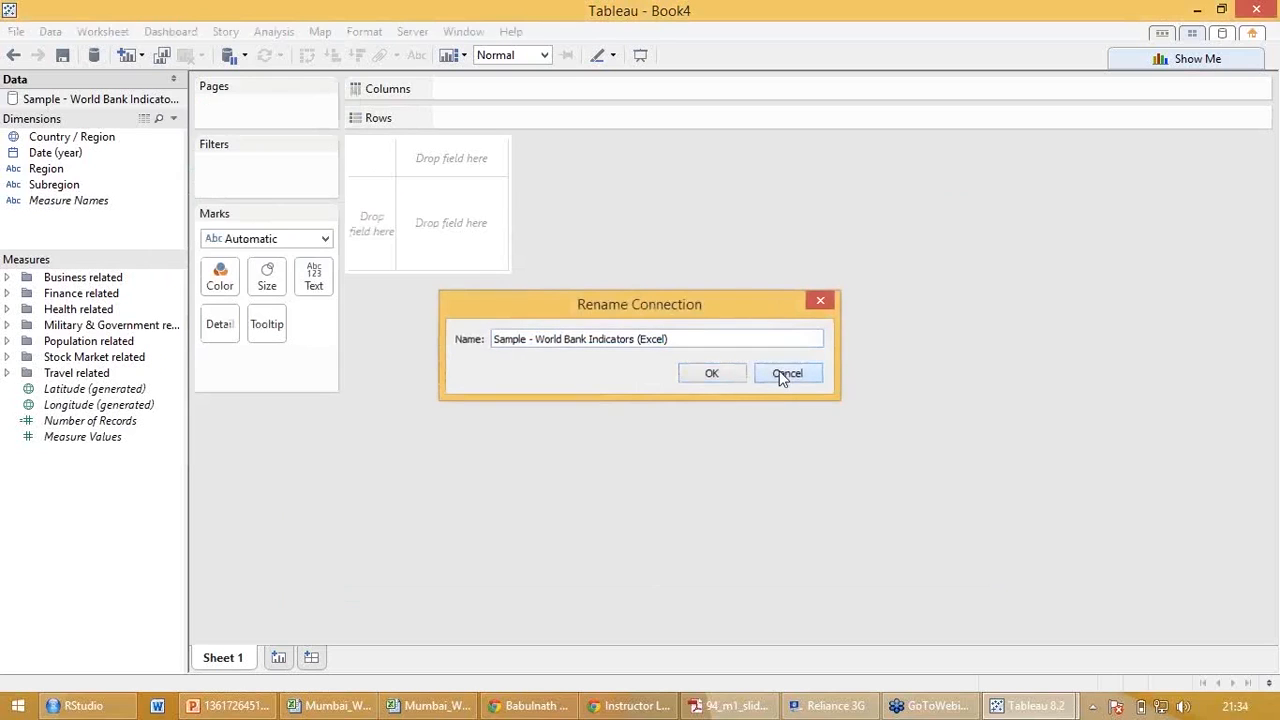
# Review the commands available for the data source and the chart types offered by Show Me.
pyautogui.rightClick(57, 110)
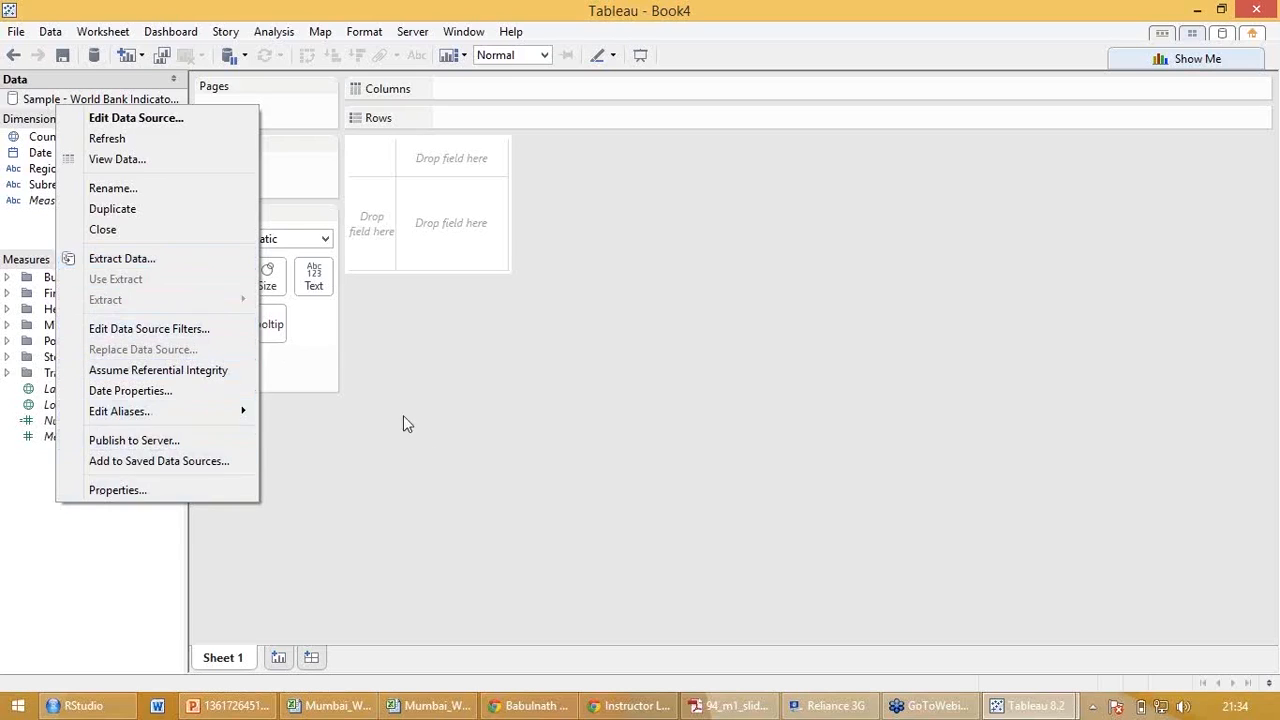
pyautogui.click(425, 432)
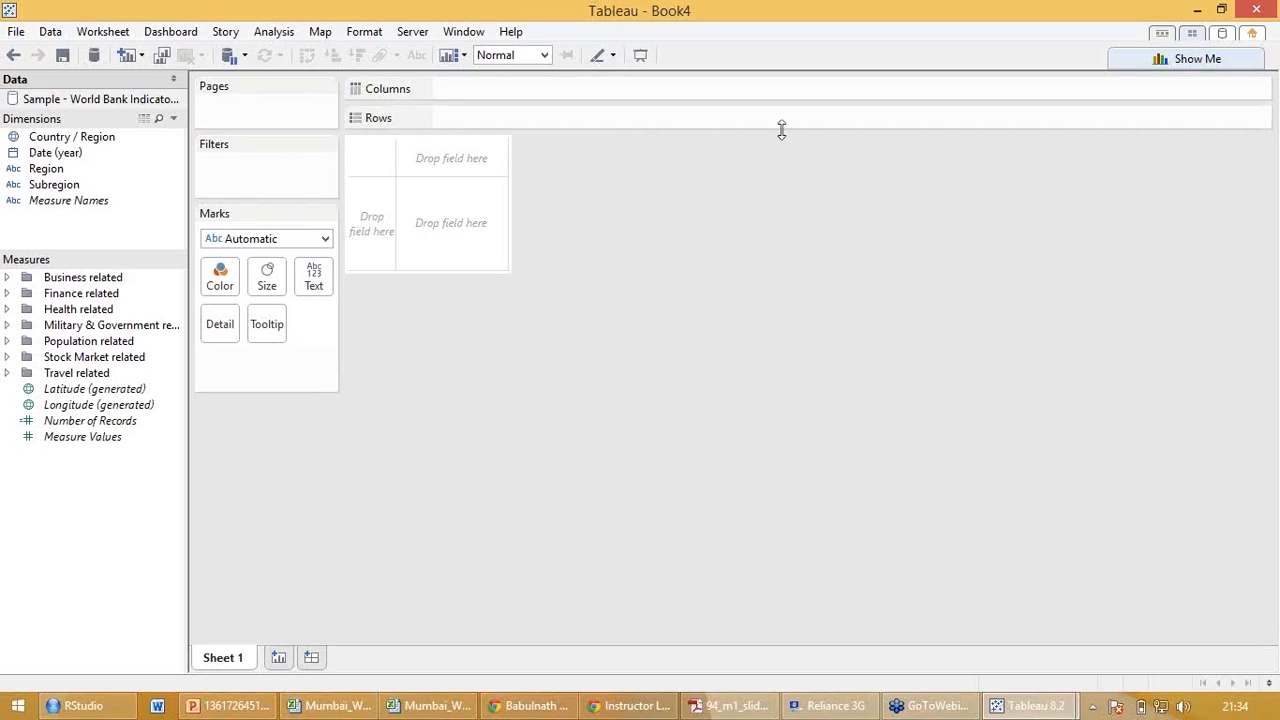
pyautogui.click(1182, 58)
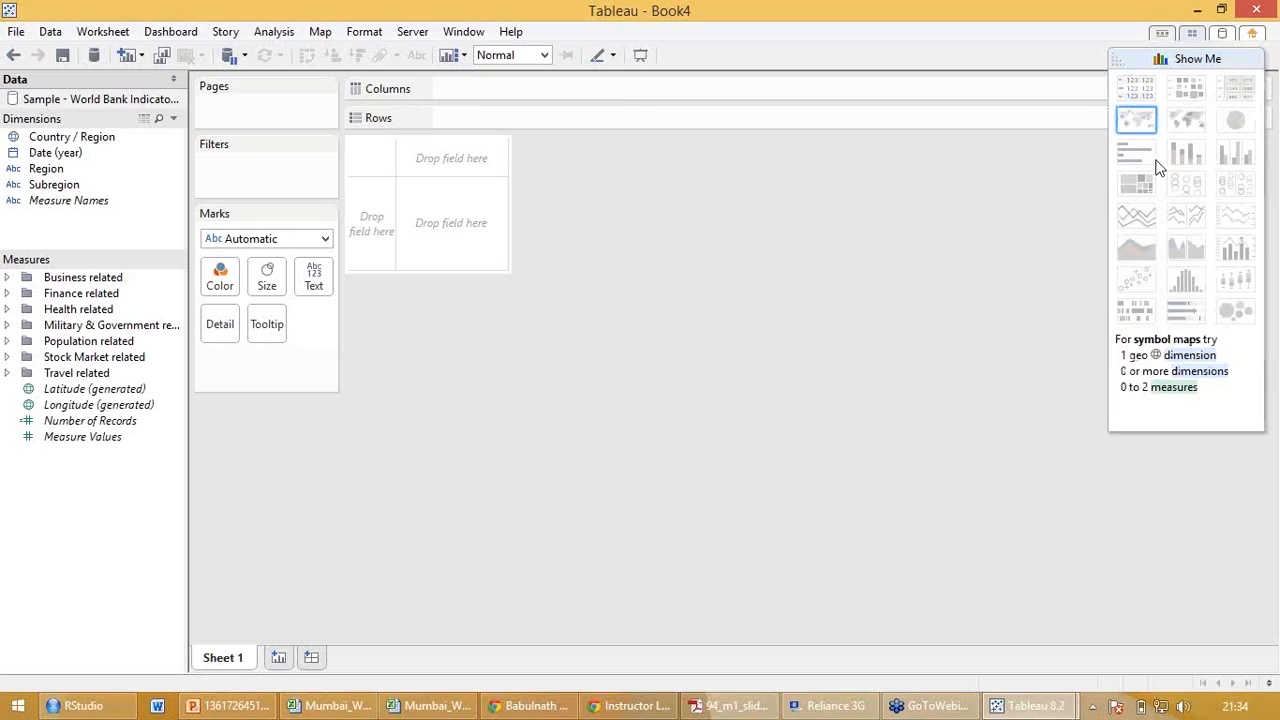
pyautogui.click(1196, 58)
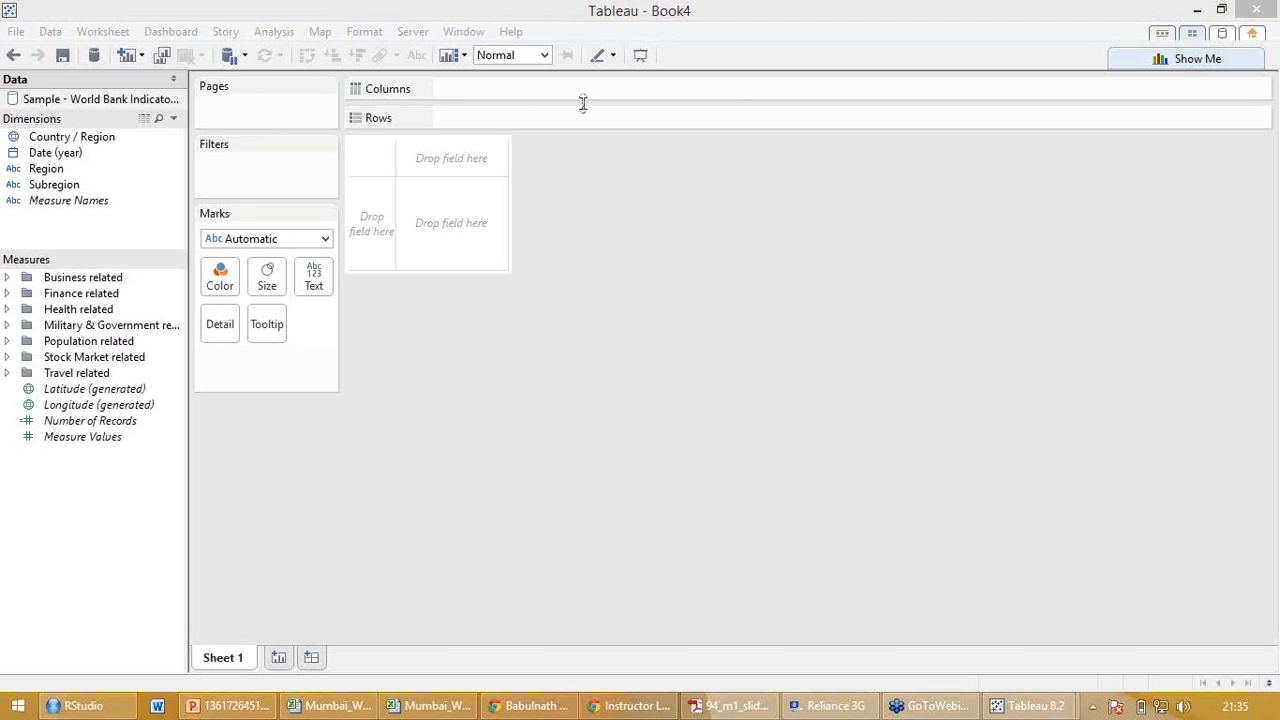
# Examine the available file, data, worksheet, dashboard, story, analysis, map and server commands without running any.
pyautogui.click(500, 344)
pyautogui.click(17, 32)
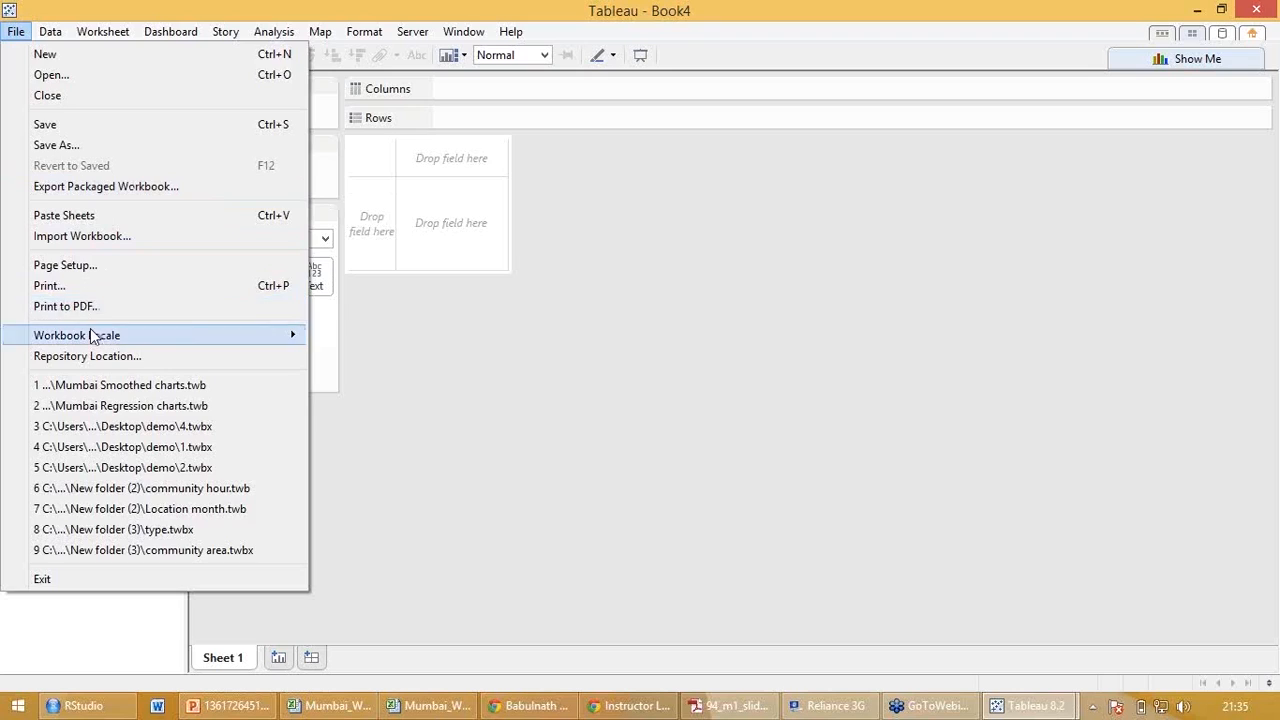
pyautogui.click(504, 451)
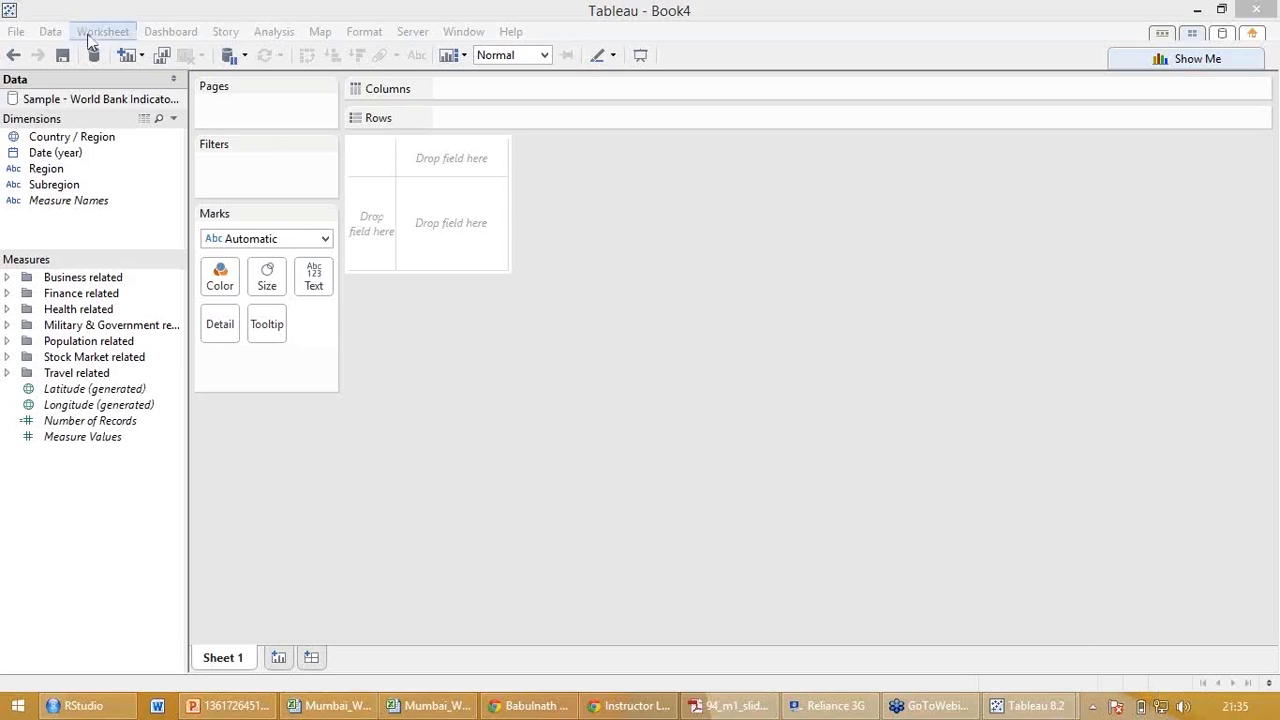
pyautogui.click(44, 33)
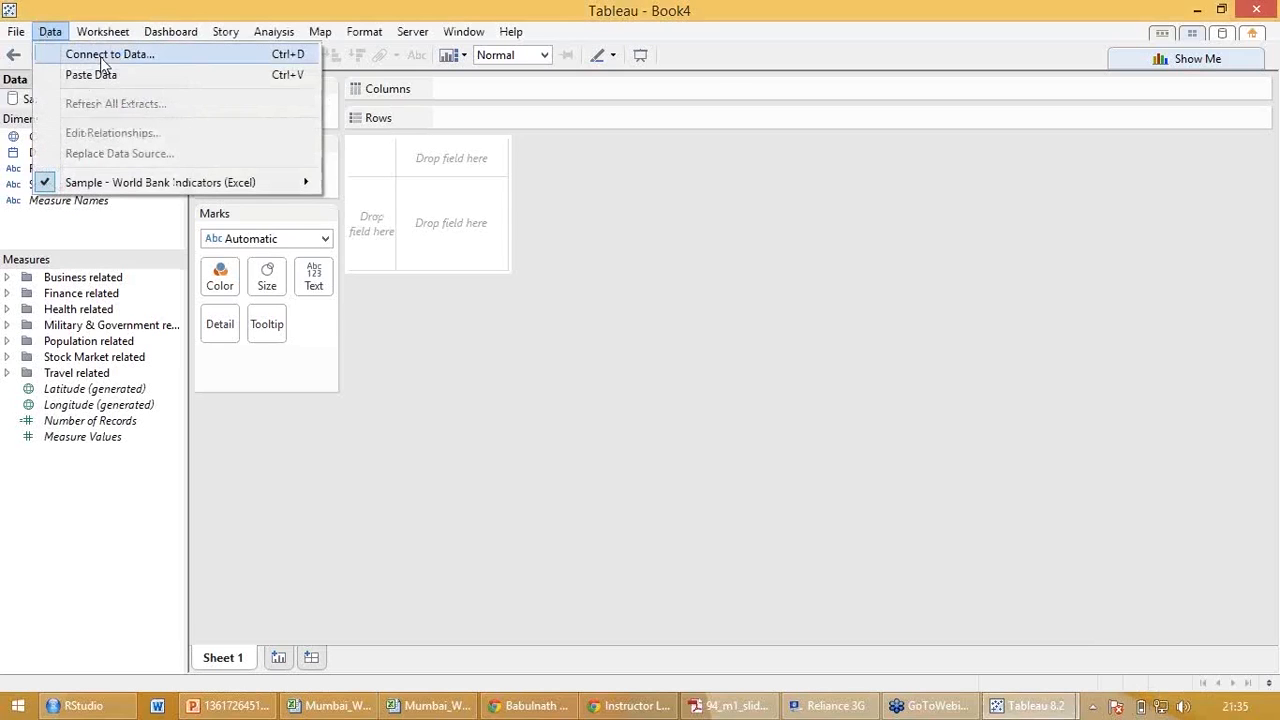
pyautogui.moveTo(103, 38)
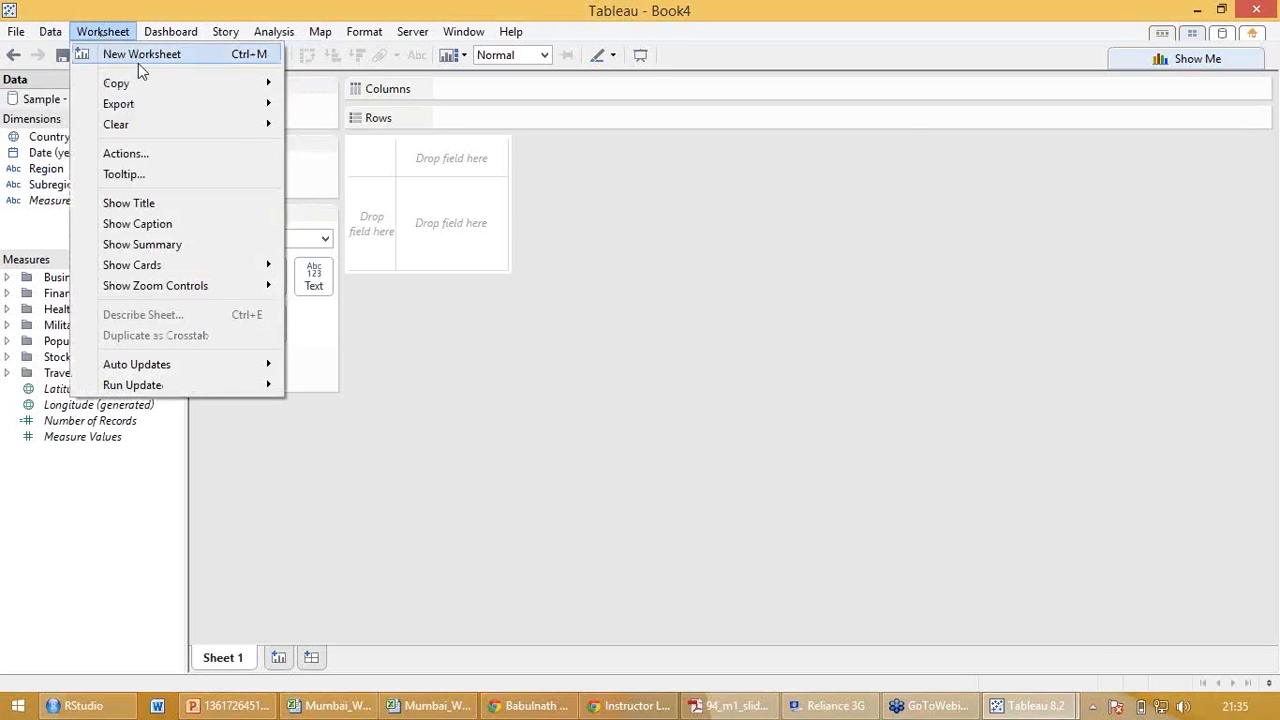
pyautogui.moveTo(137, 81)
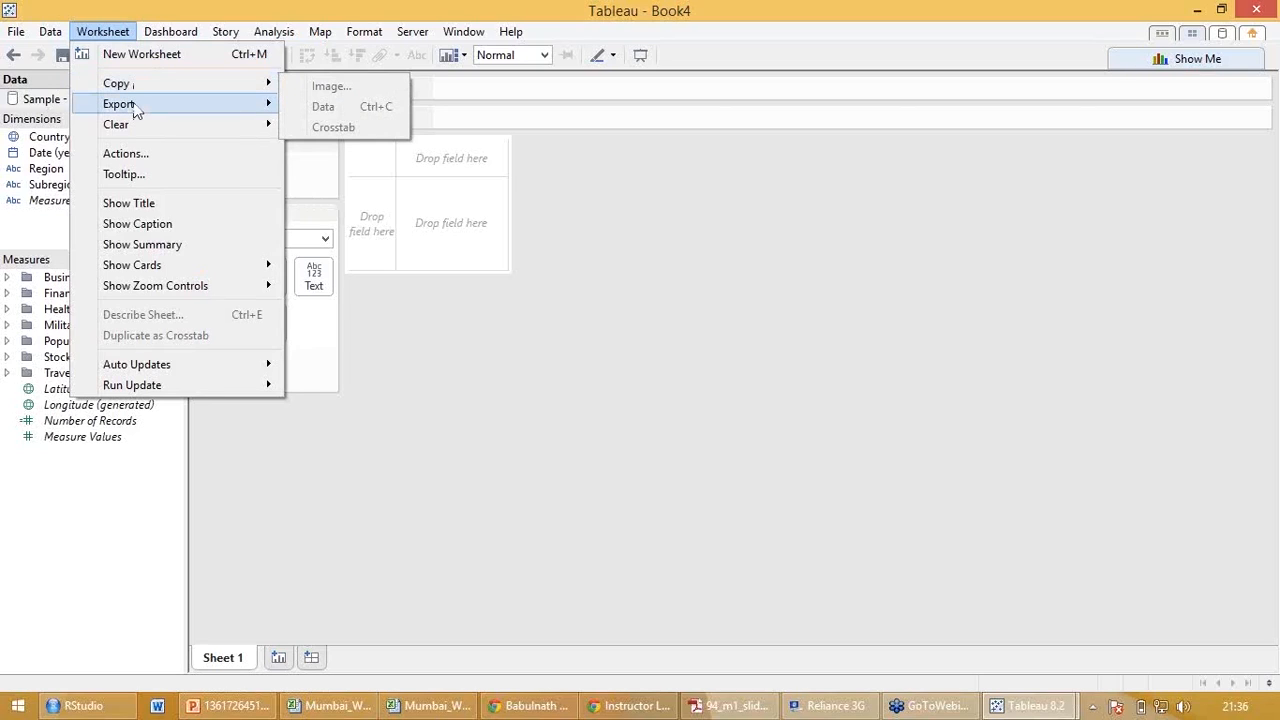
pyautogui.moveTo(134, 104)
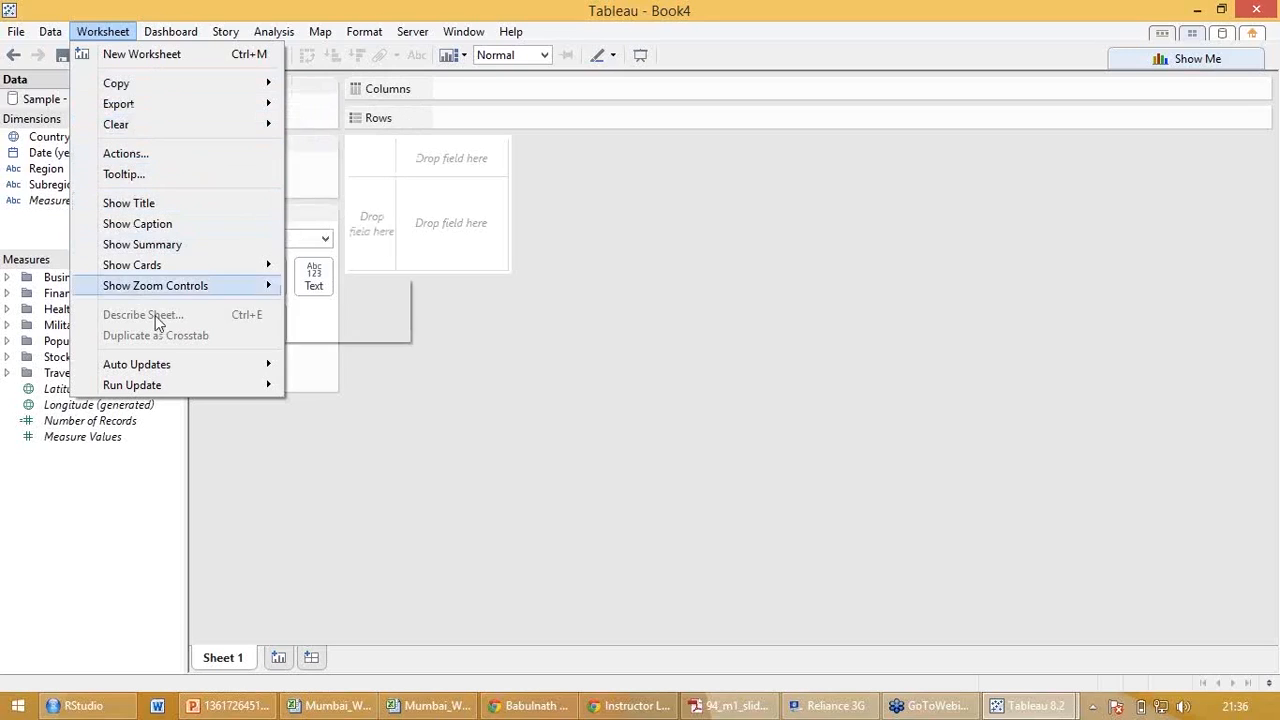
pyautogui.moveTo(165, 36)
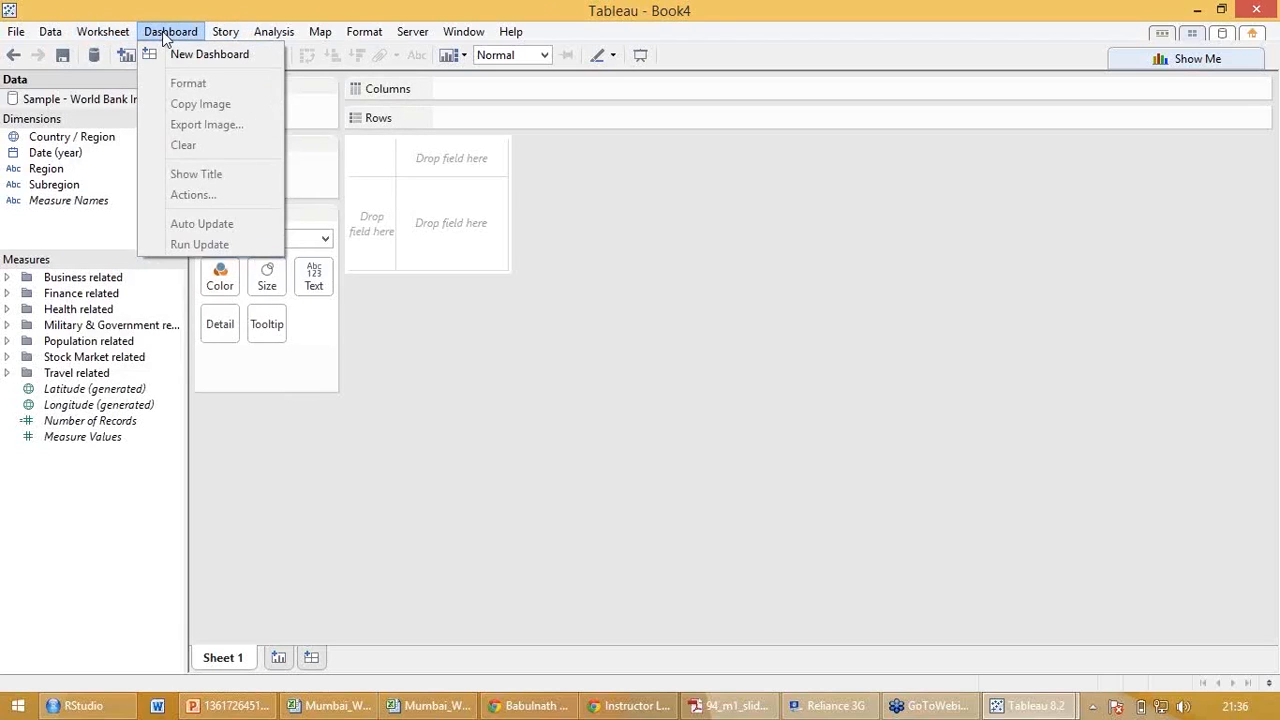
pyautogui.moveTo(222, 36)
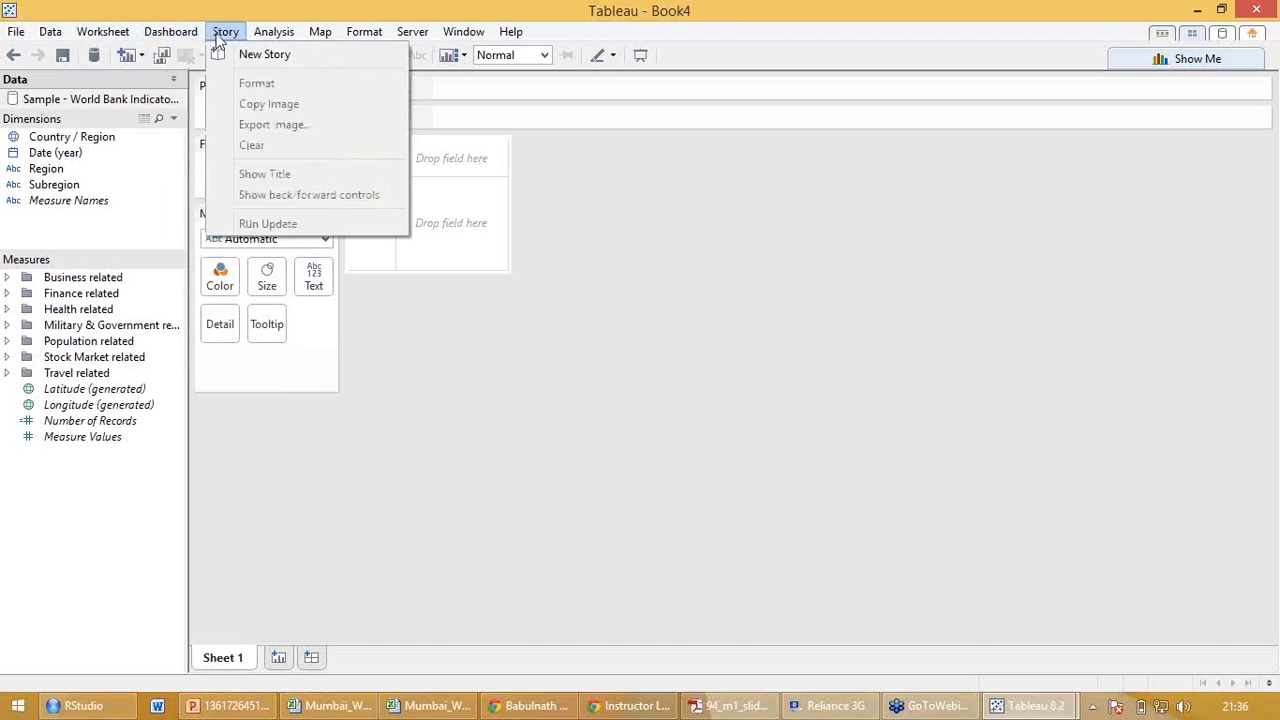
pyautogui.moveTo(268, 38)
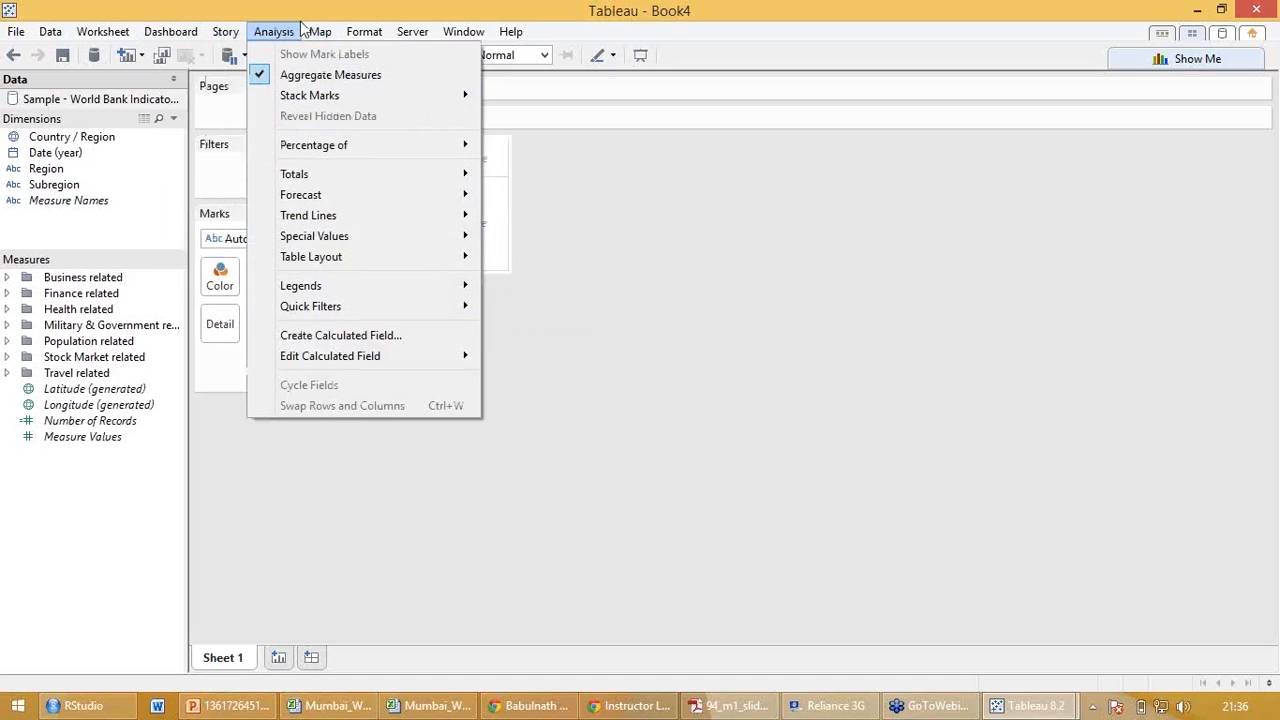
pyautogui.moveTo(318, 38)
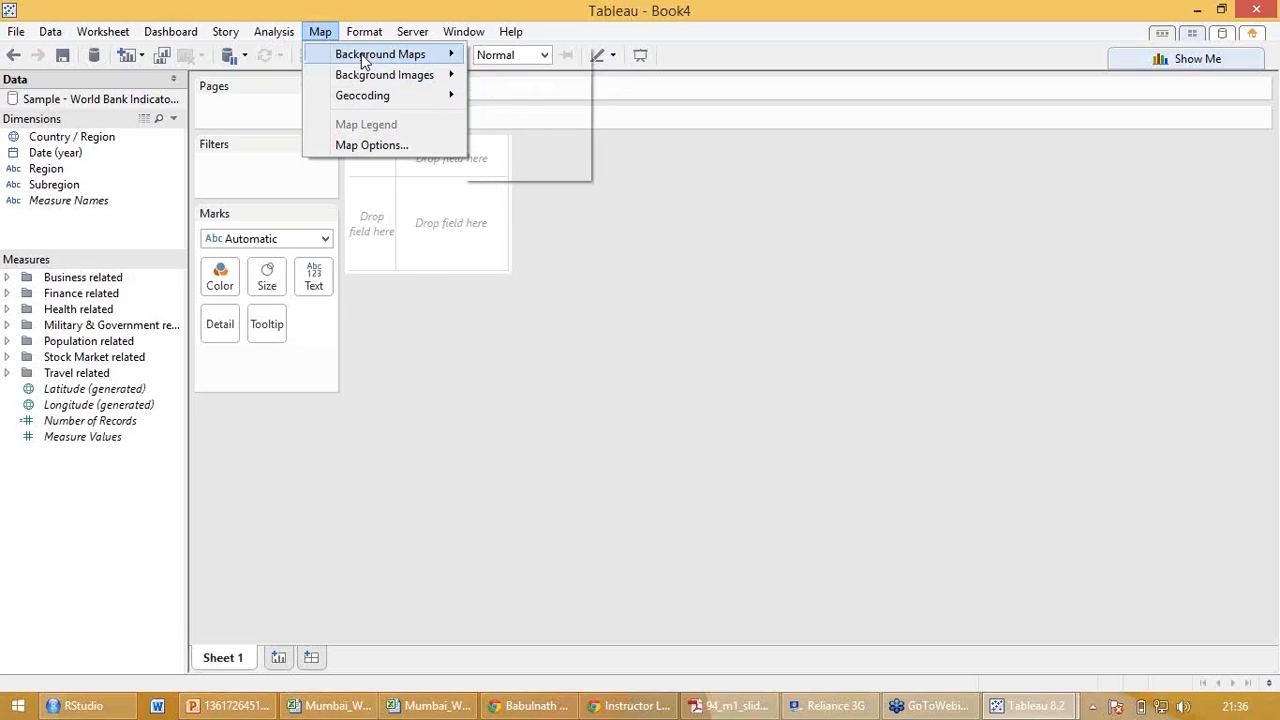
pyautogui.moveTo(398, 32)
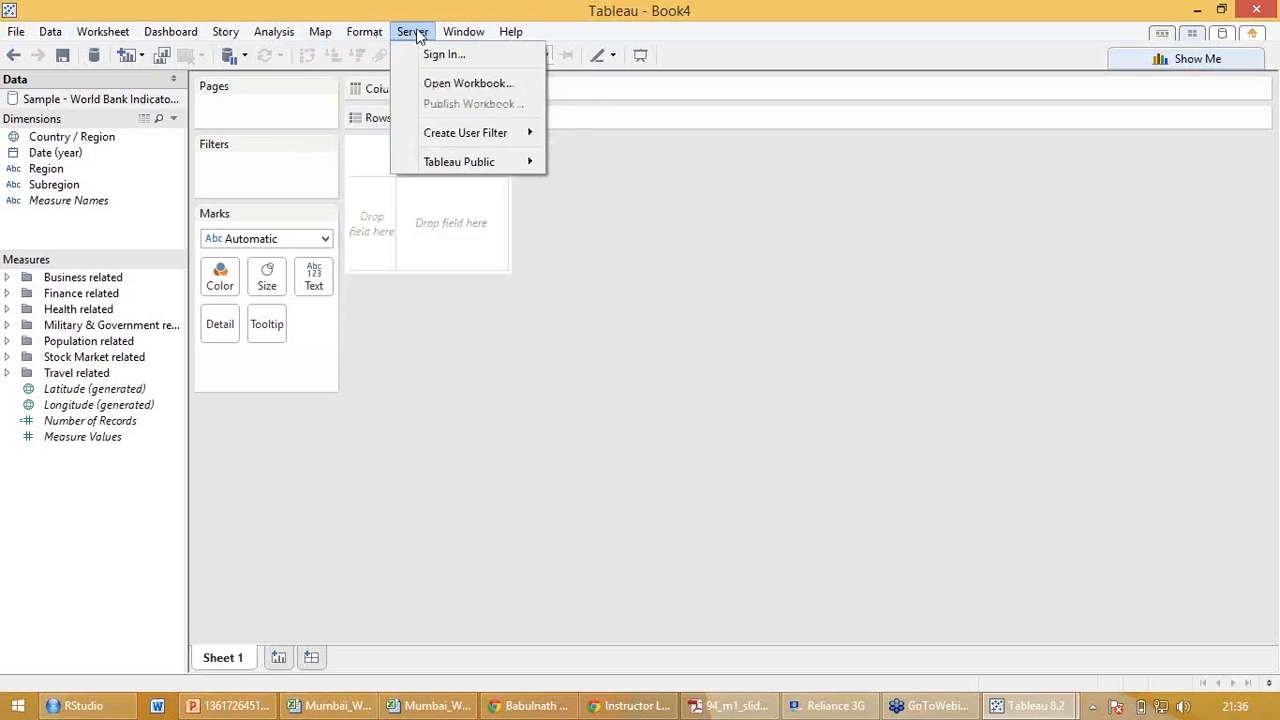
pyautogui.moveTo(472, 136)
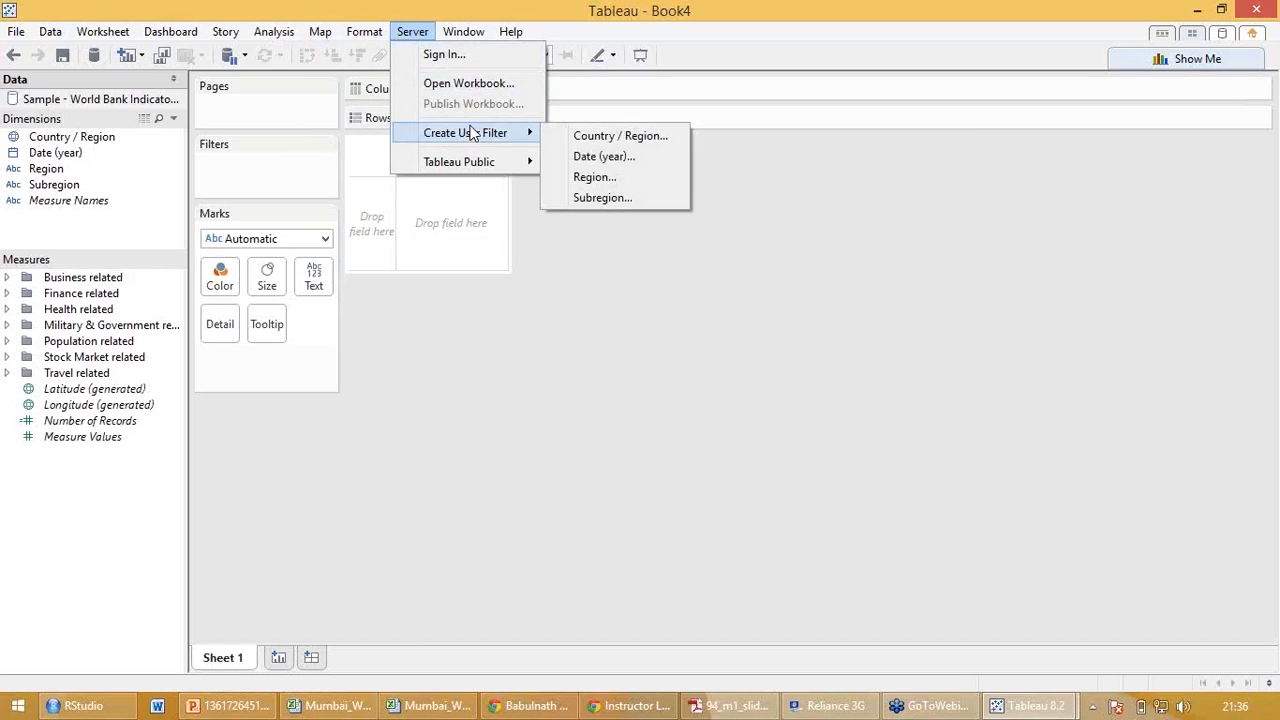
pyautogui.moveTo(460, 38)
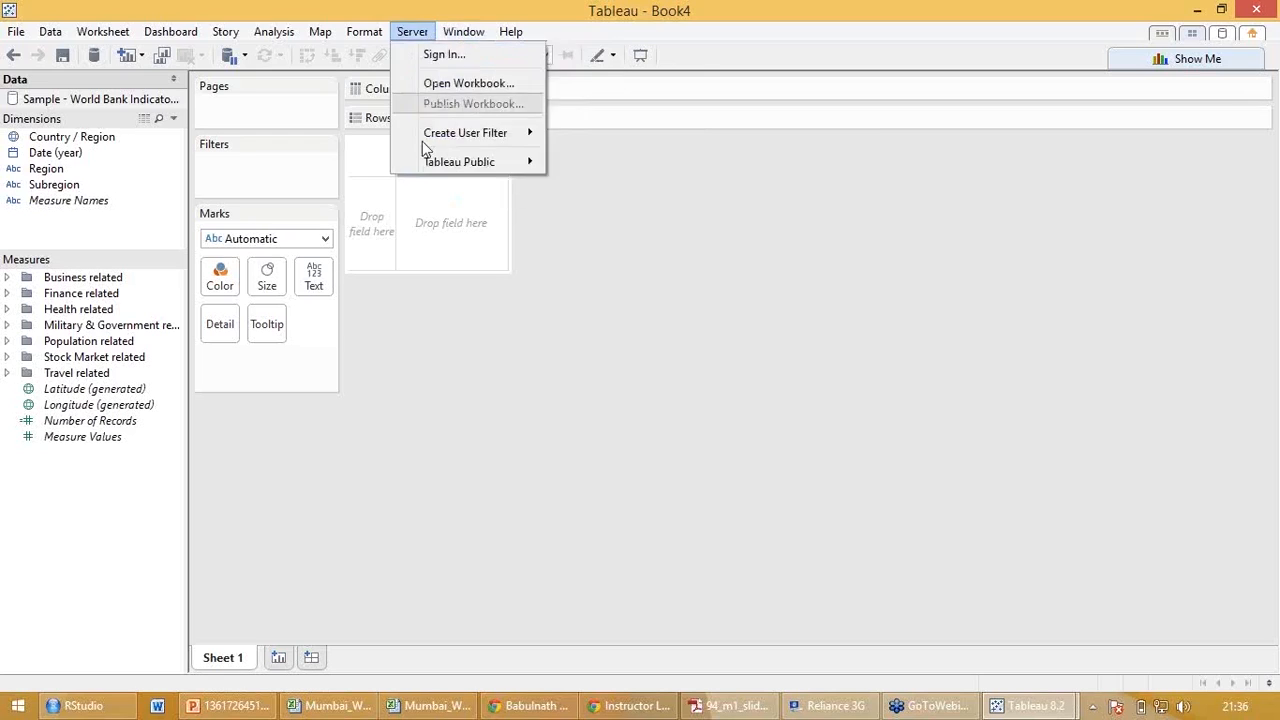
pyautogui.click(342, 452)
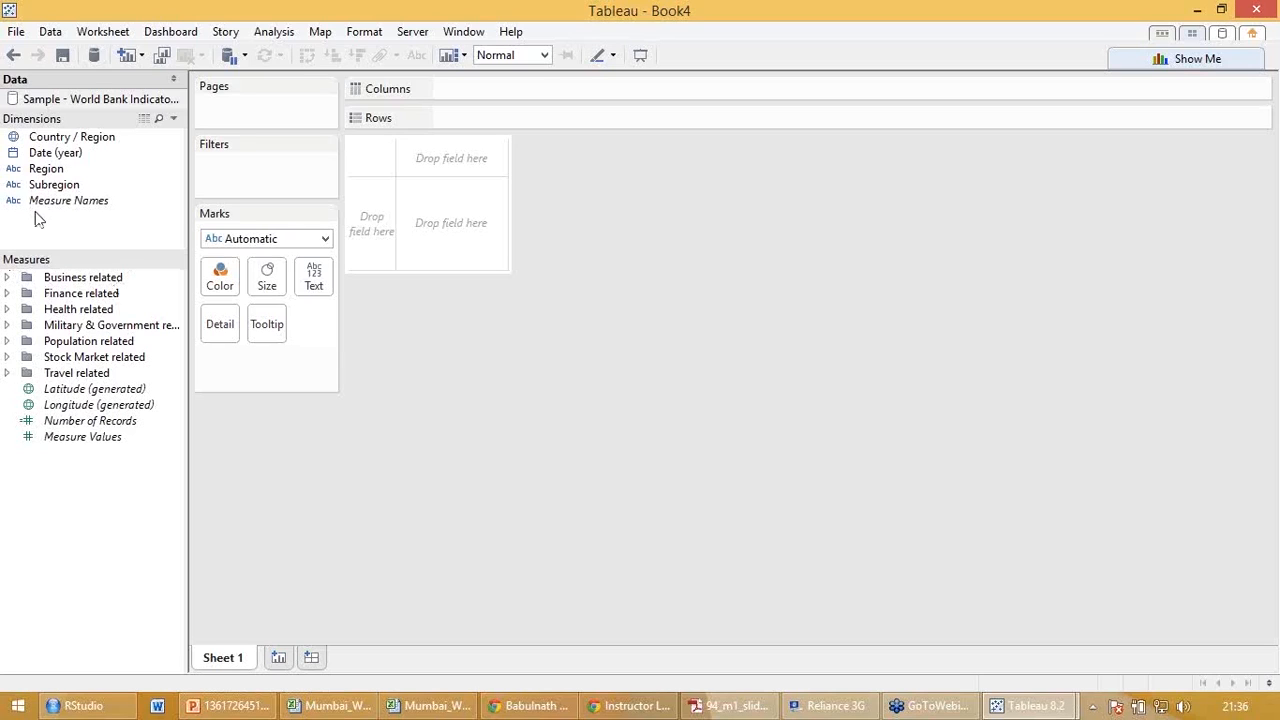
# Place Date (year) on Columns and the travel-related measure T: Air passengers (count) on Rows.
pyautogui.moveTo(57, 152); pyautogui.dragTo(474, 87)
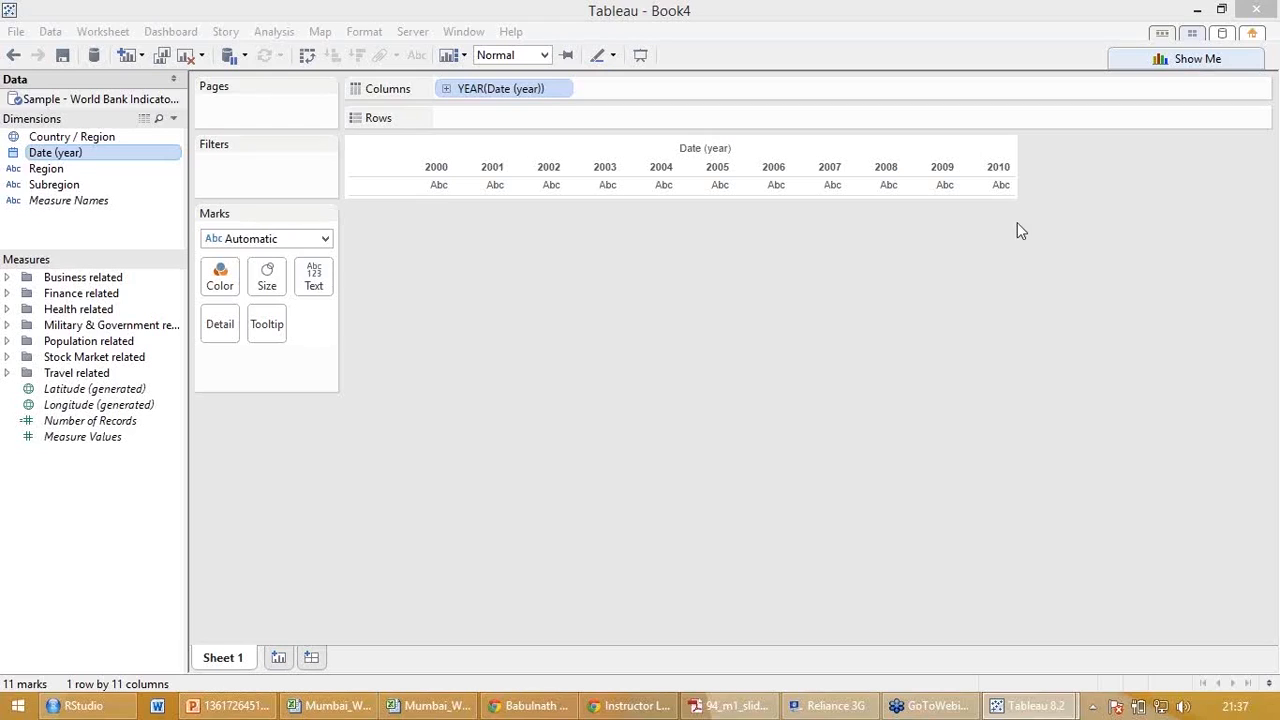
pyautogui.click(8, 373)
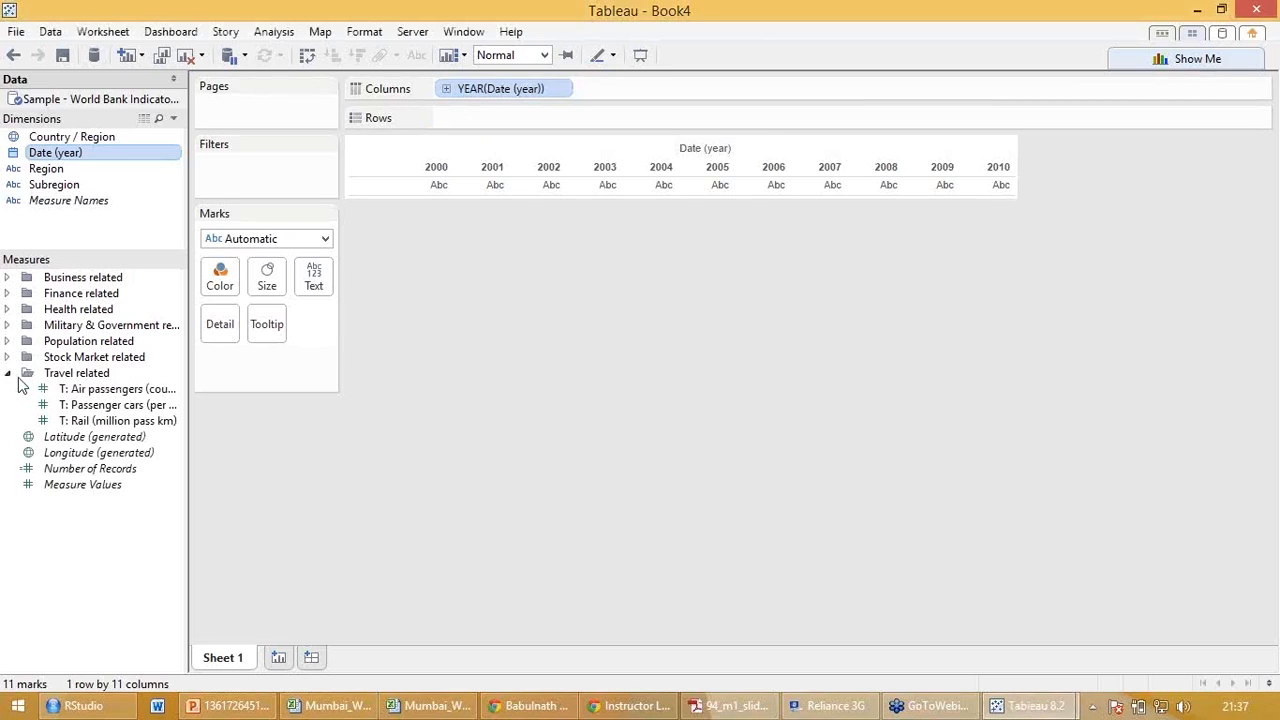
pyautogui.click(110, 389)
pyautogui.moveTo(207, 350); pyautogui.dragTo(506, 118)
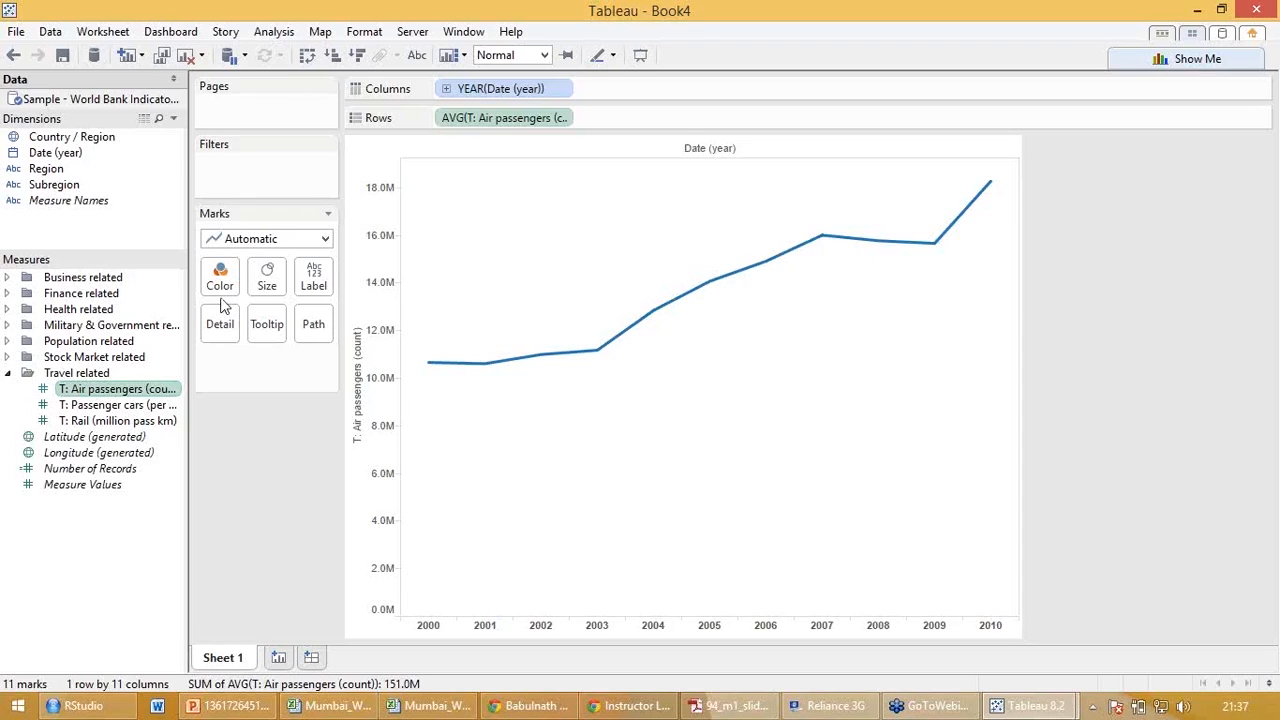
# Try coloring the line by Region and take Region back off the Marks card.
pyautogui.moveTo(57, 172); pyautogui.dragTo(220, 278)
pyautogui.moveTo(228, 360); pyautogui.dragTo(109, 571)
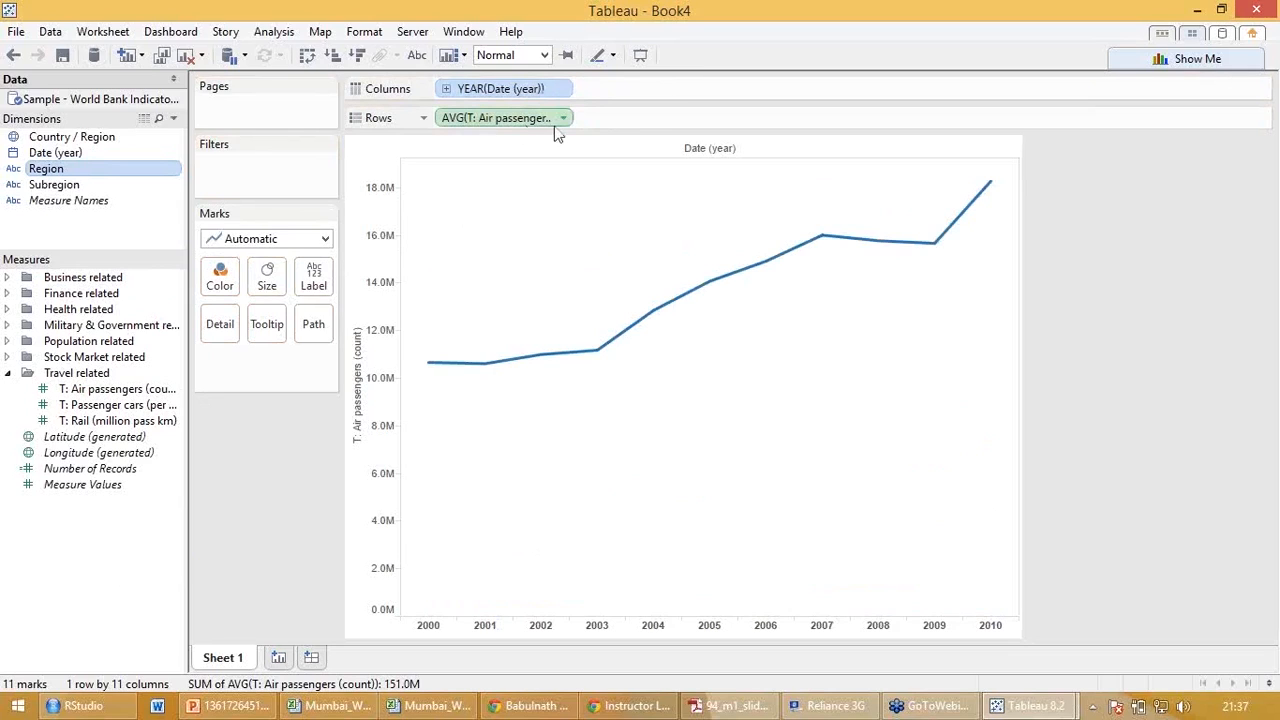
pyautogui.moveTo(428, 372)
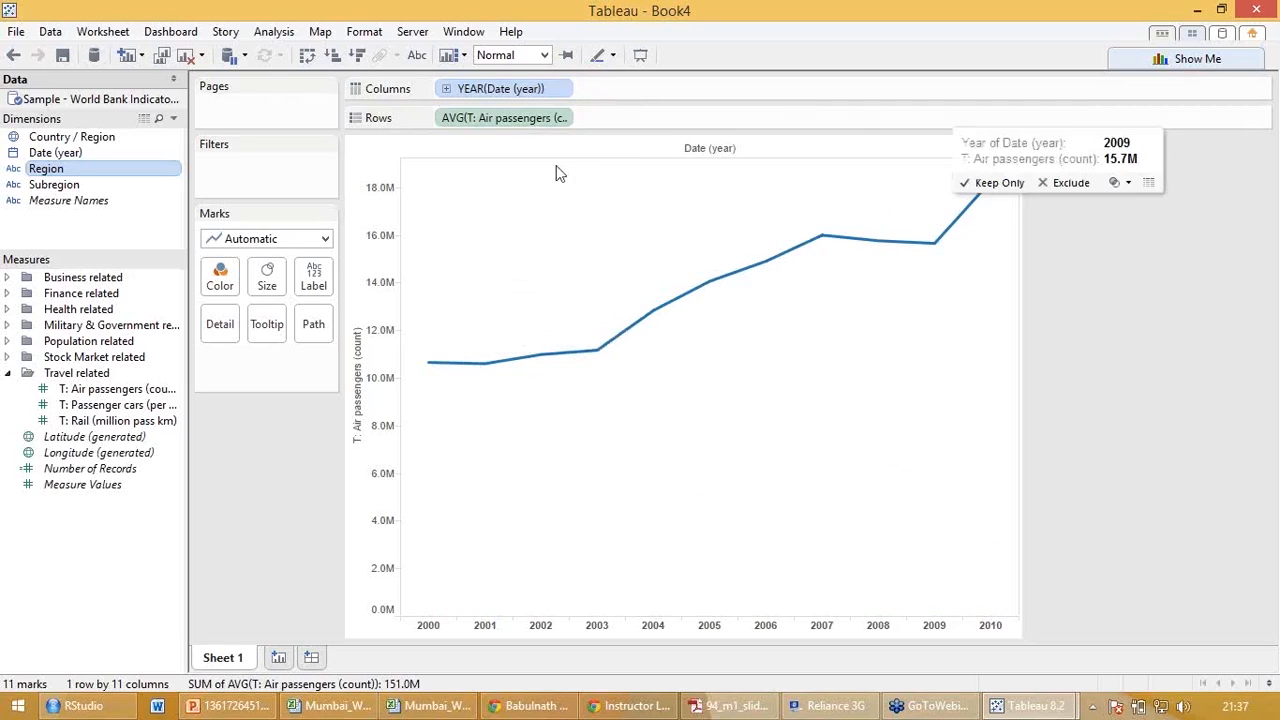
# Change the aggregation of T: Air passengers (count) on Rows to Sum.
pyautogui.click(564, 119)
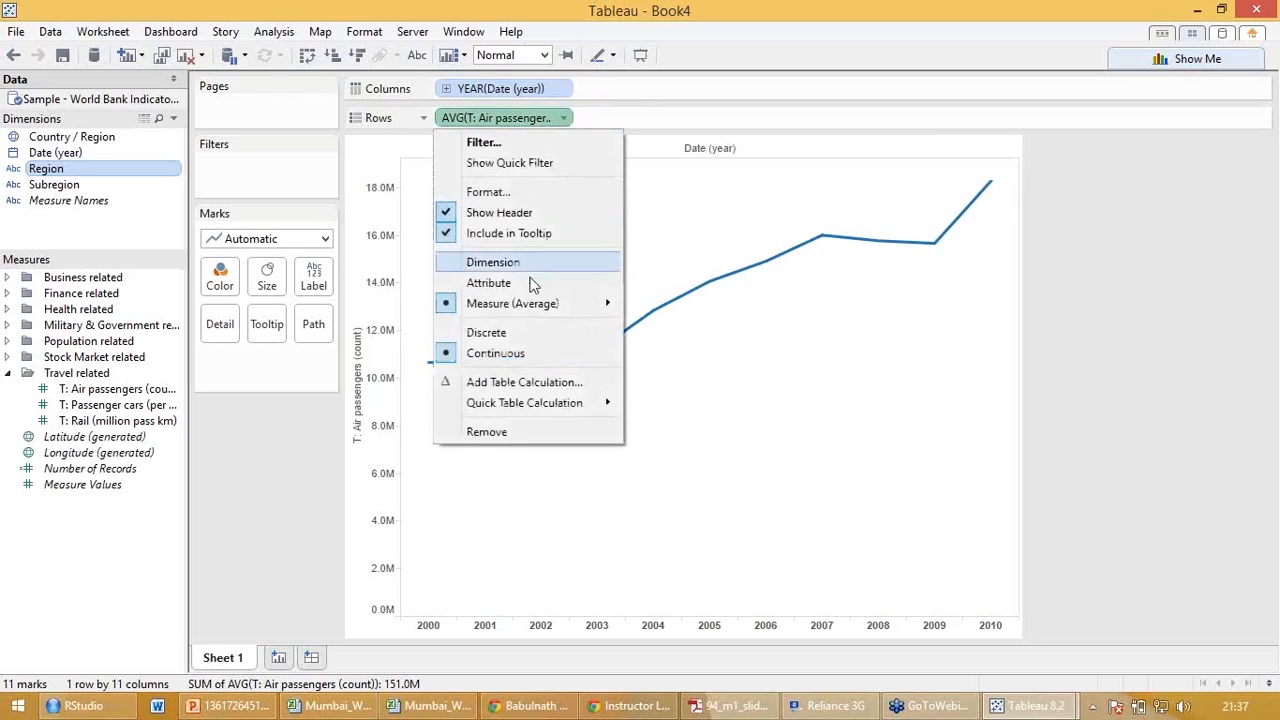
pyautogui.moveTo(536, 303)
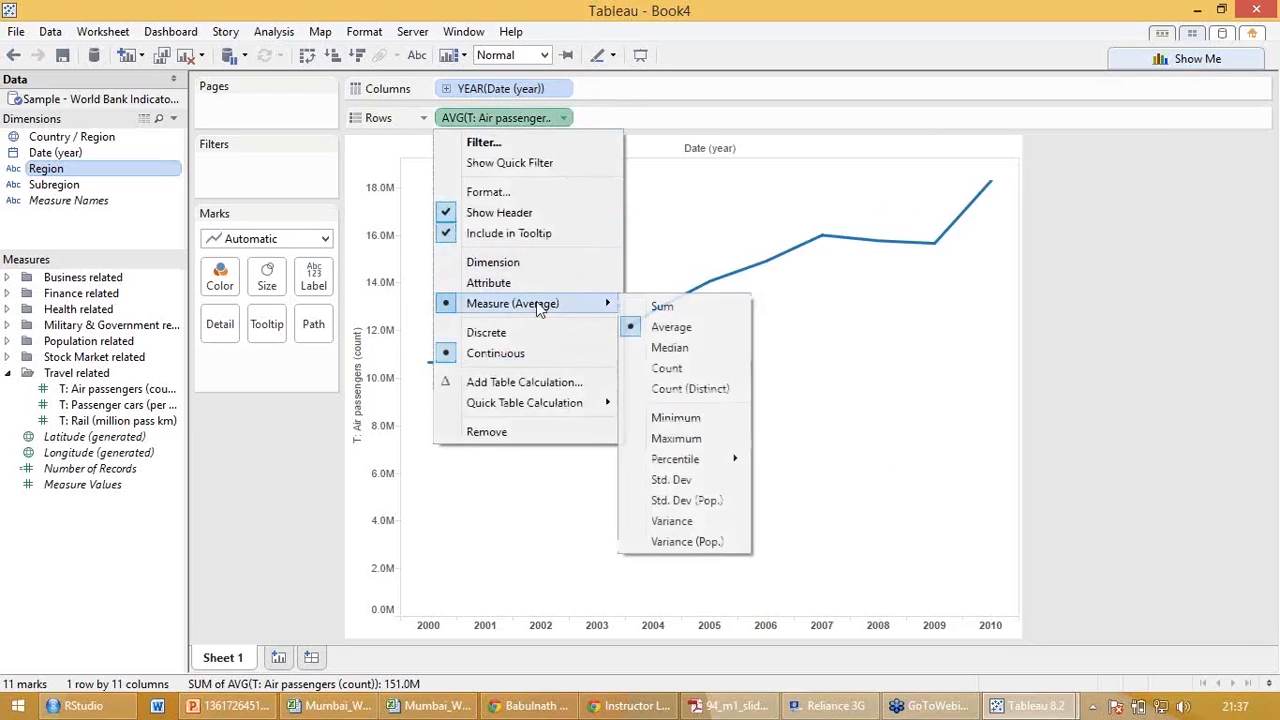
pyautogui.click(653, 309)
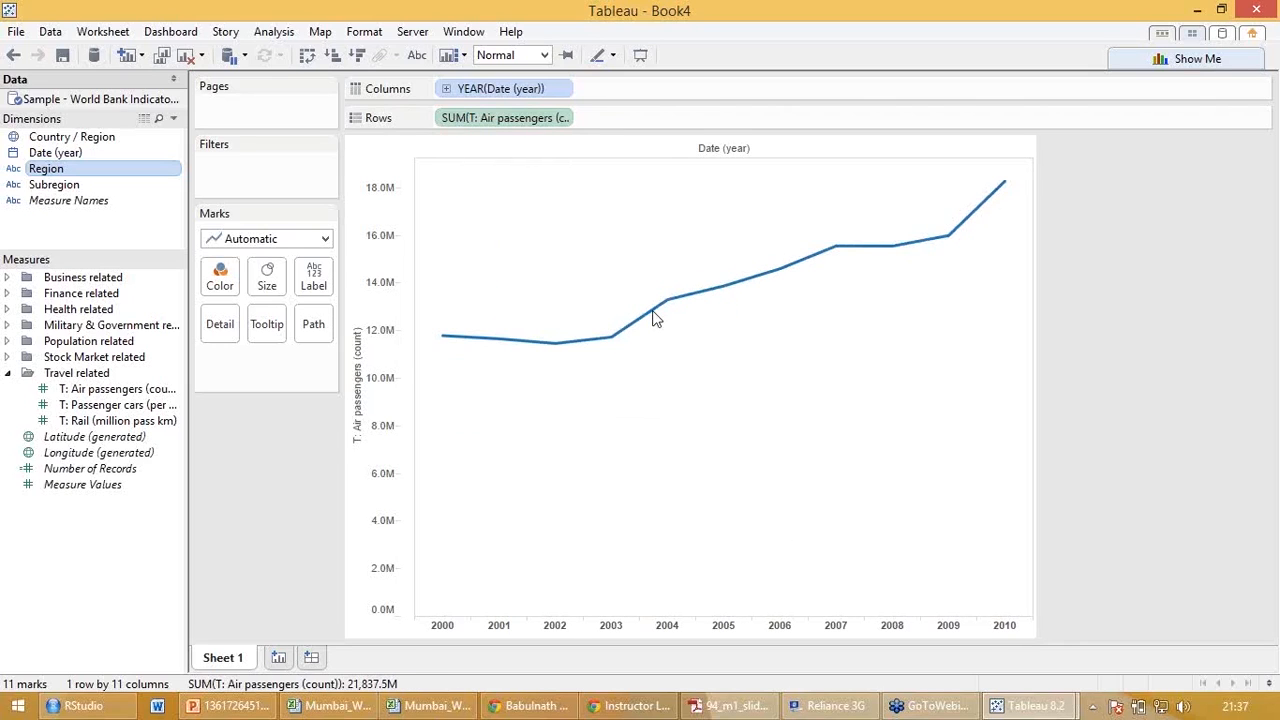
# Switch the air passengers aggregation to Count and return it to Sum.
pyautogui.click(565, 118)
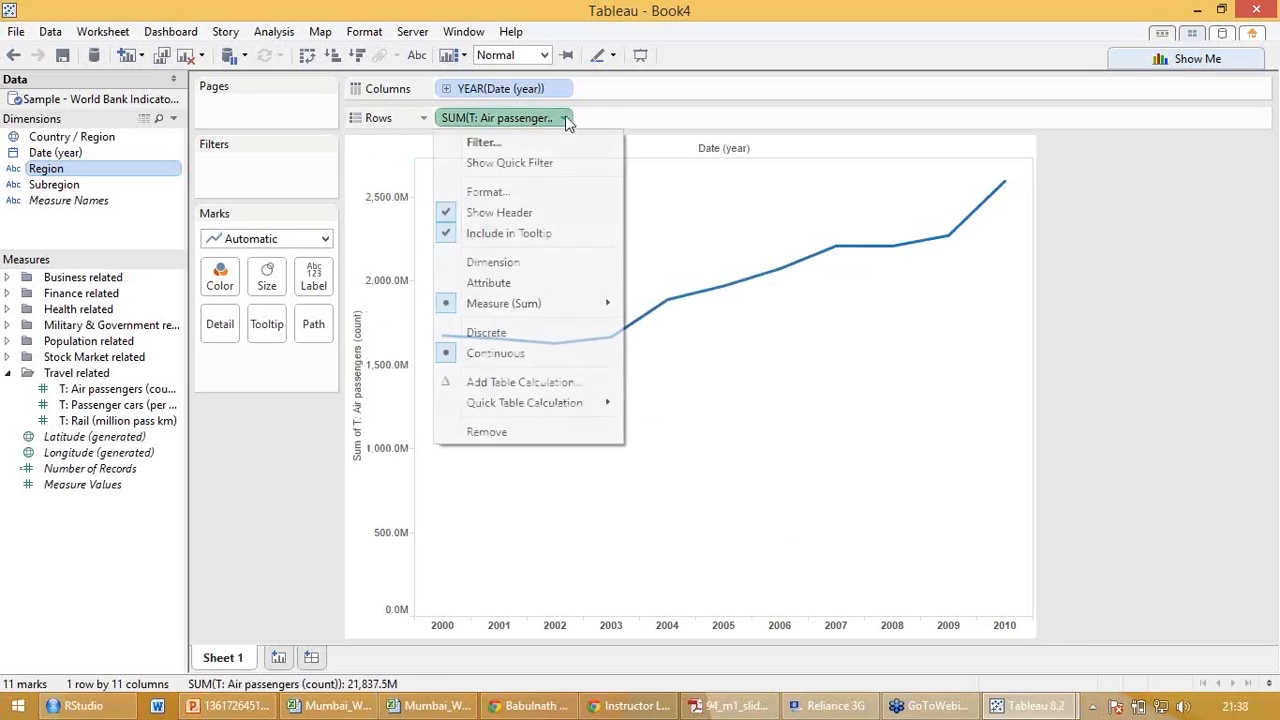
pyautogui.moveTo(549, 307)
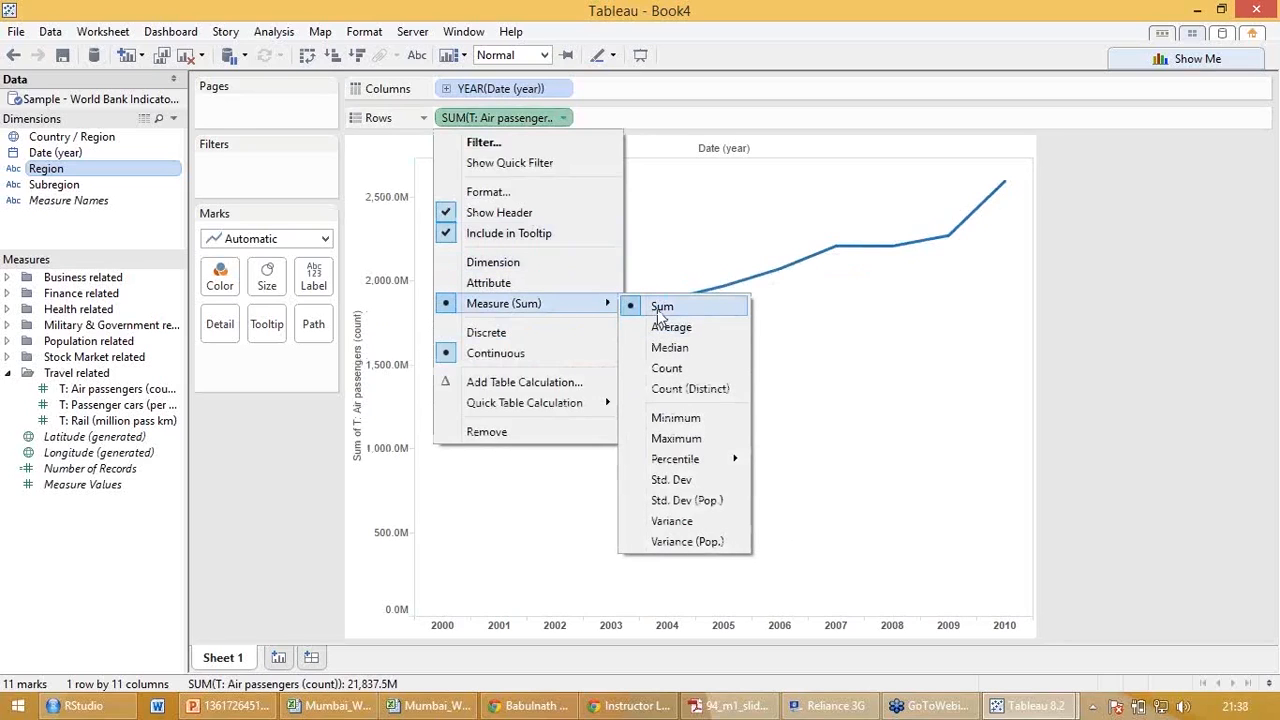
pyautogui.click(666, 368)
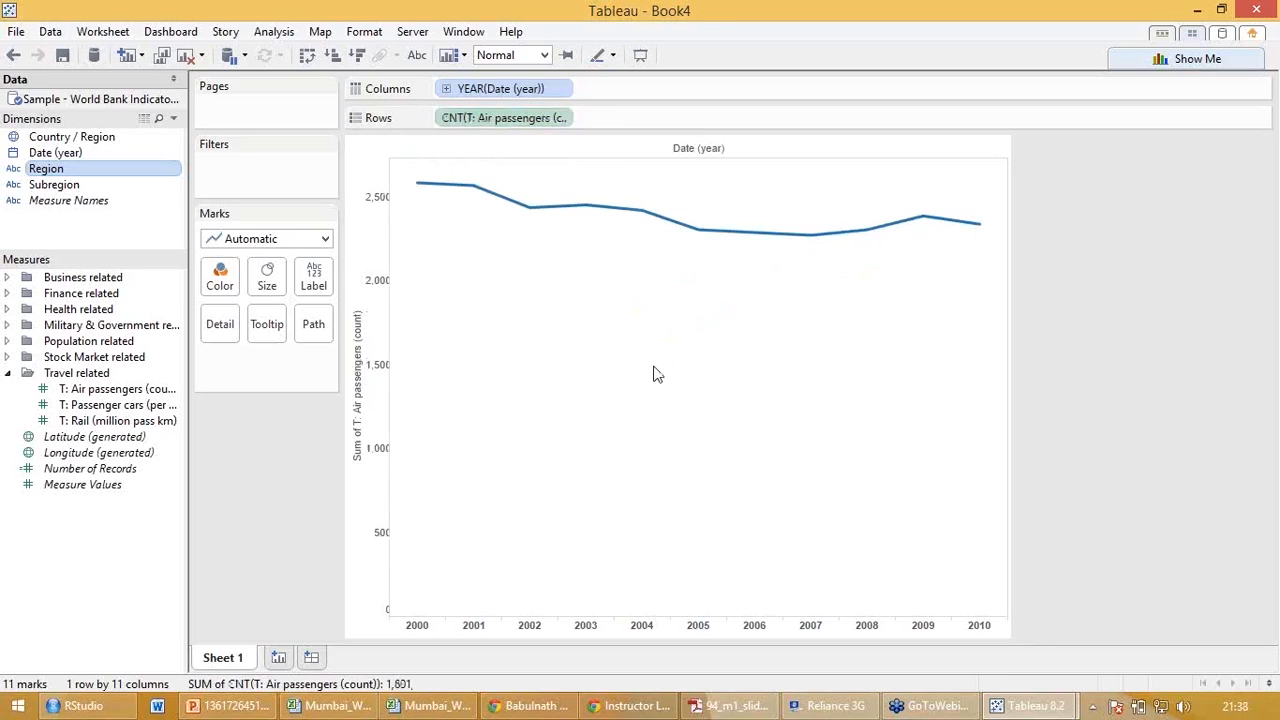
pyautogui.click(563, 117)
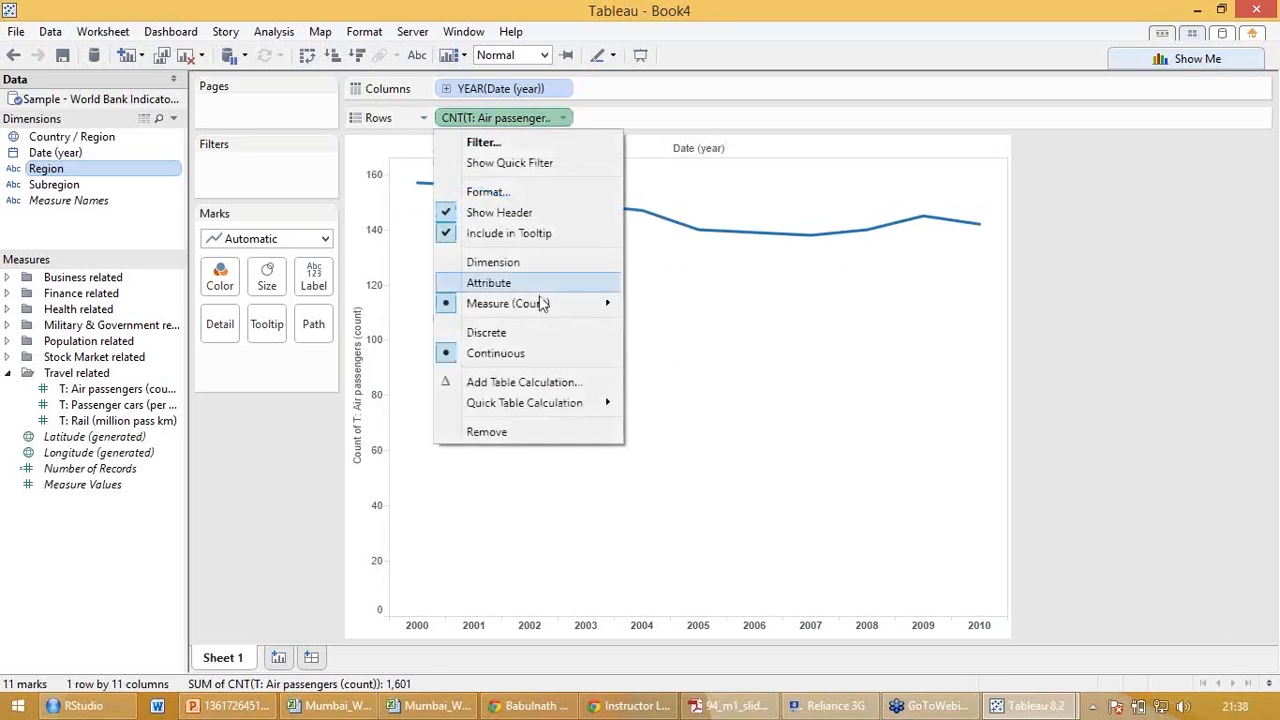
pyautogui.click(658, 303)
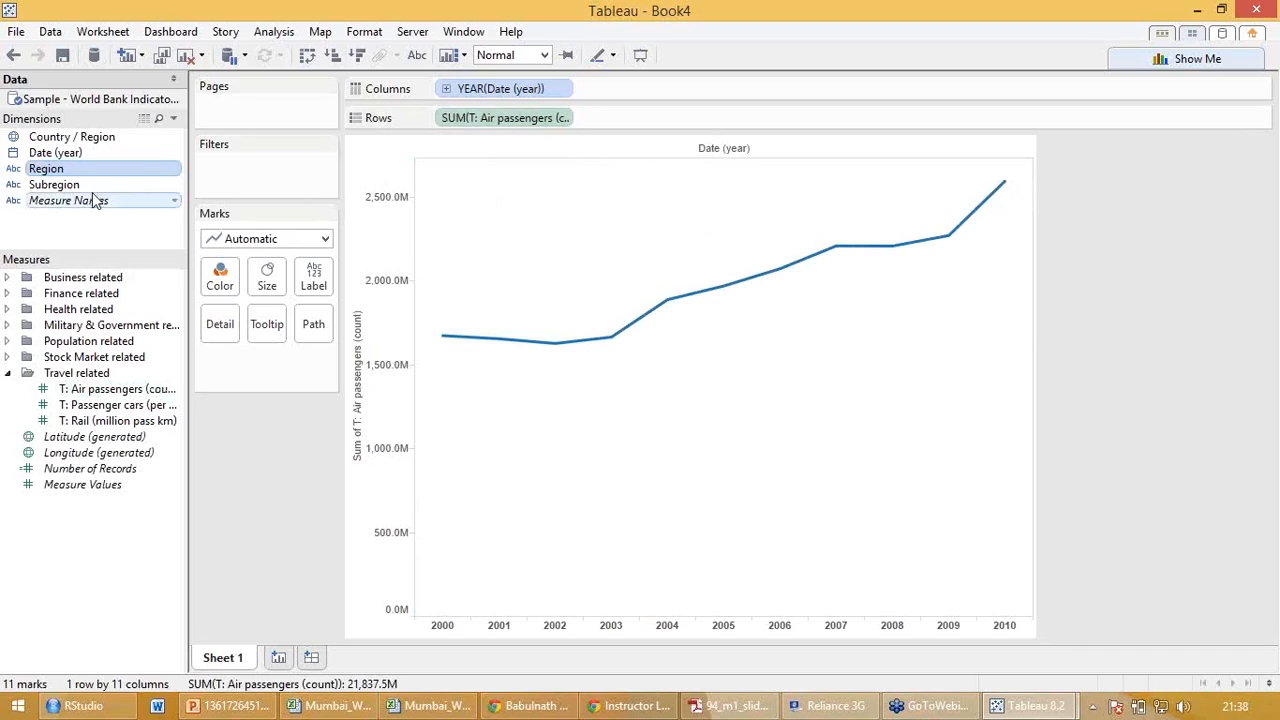
# Color the air passengers line by Region.
pyautogui.moveTo(84, 175); pyautogui.dragTo(142, 265)
pyautogui.moveTo(148, 276); pyautogui.dragTo(227, 283)
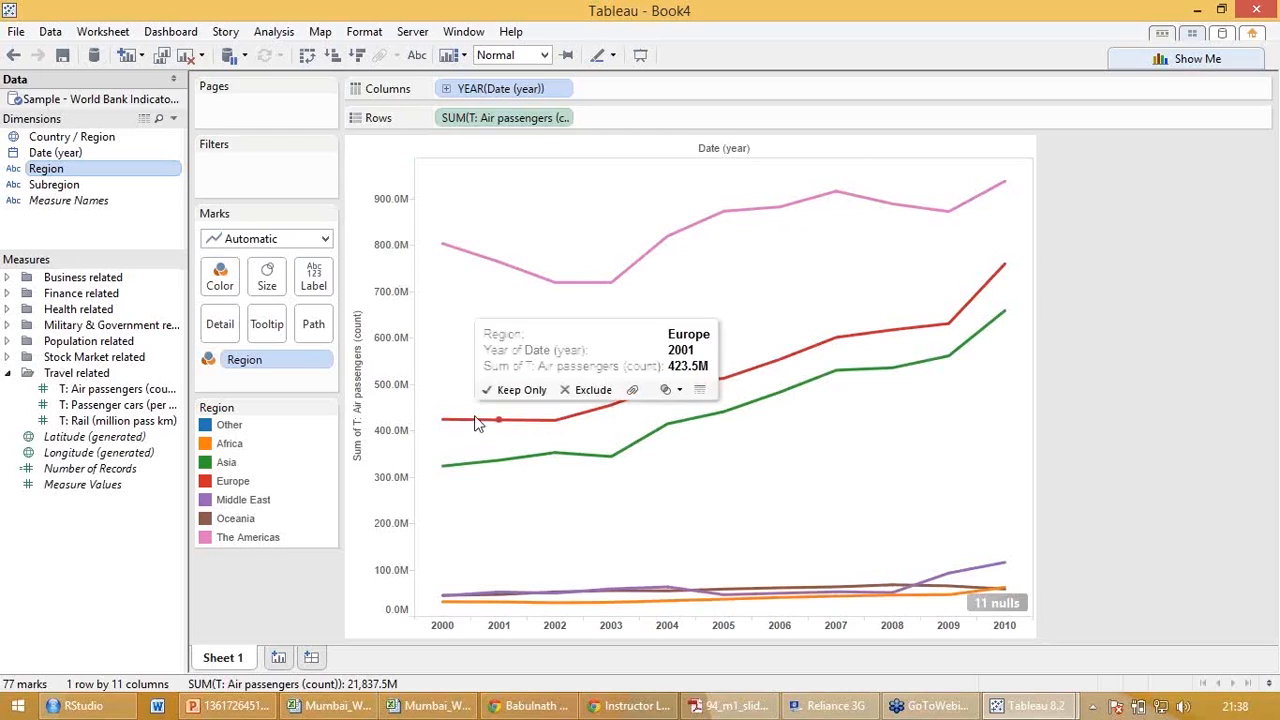
pyautogui.moveTo(474, 463)
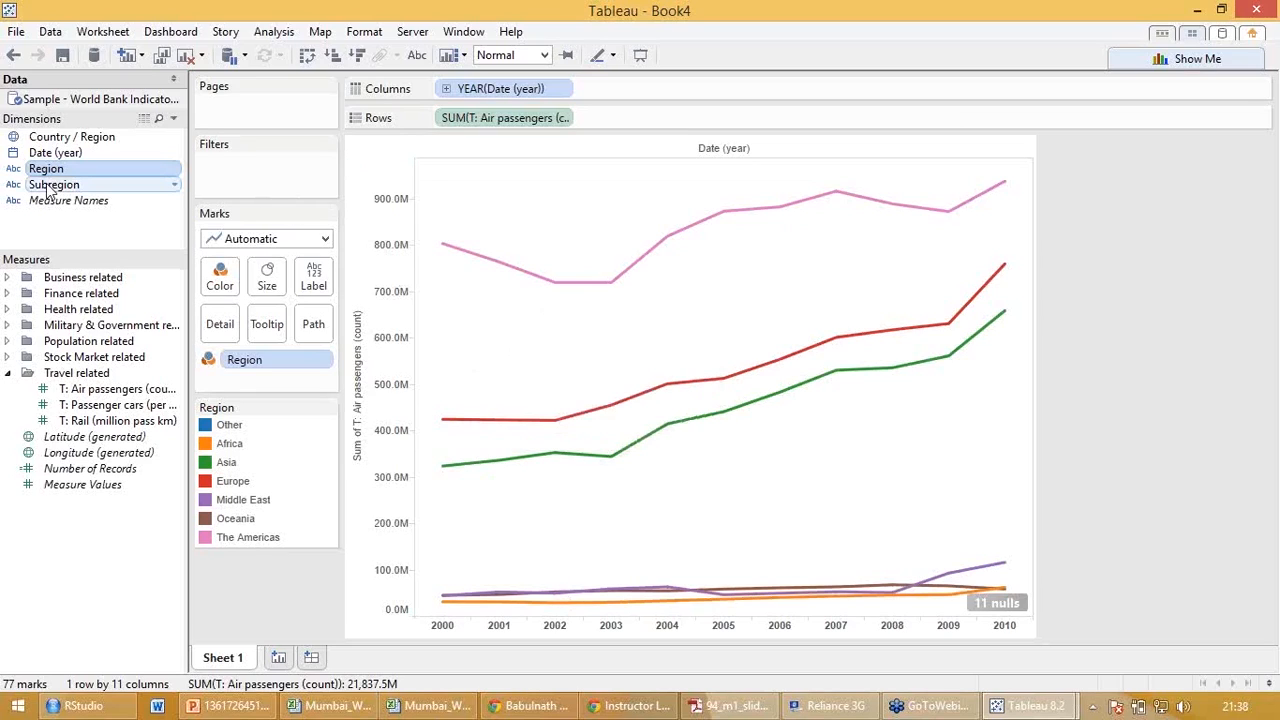
# Color the lines by Subregion, look through its legend, and revert the coloring to Region.
pyautogui.moveTo(48, 190); pyautogui.dragTo(220, 275)
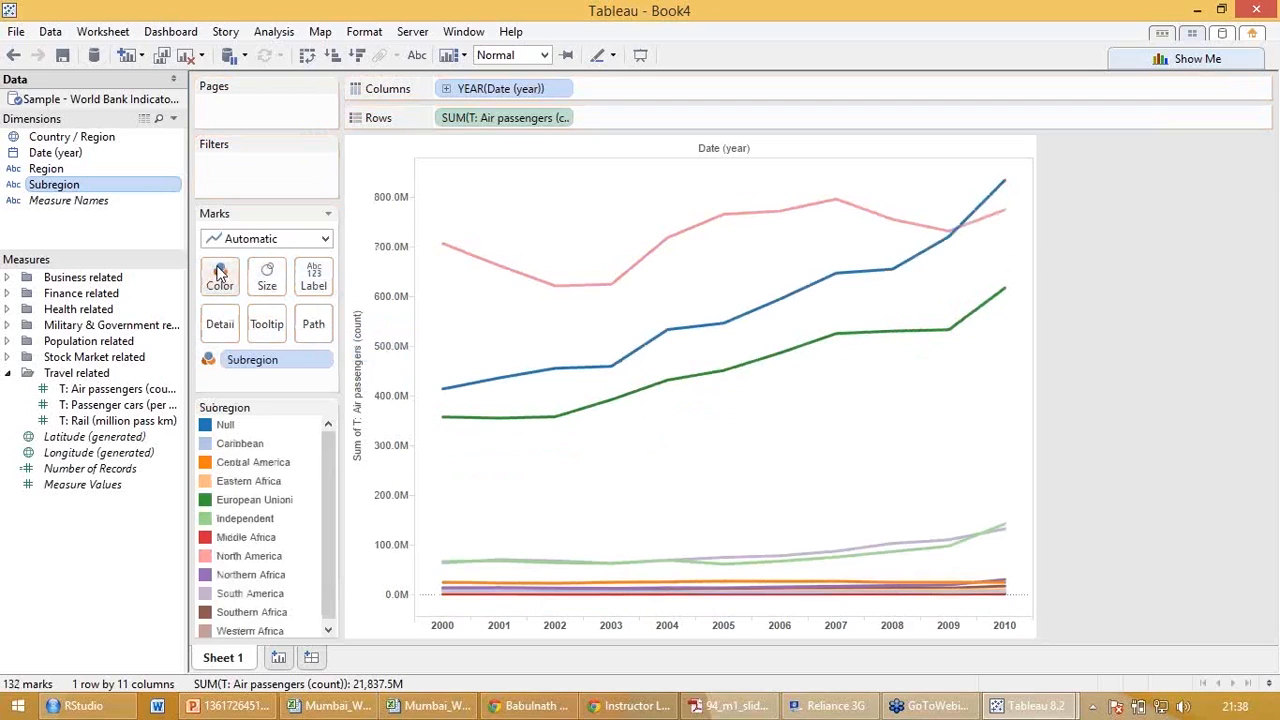
pyautogui.moveTo(330, 464); pyautogui.dragTo(332, 478)
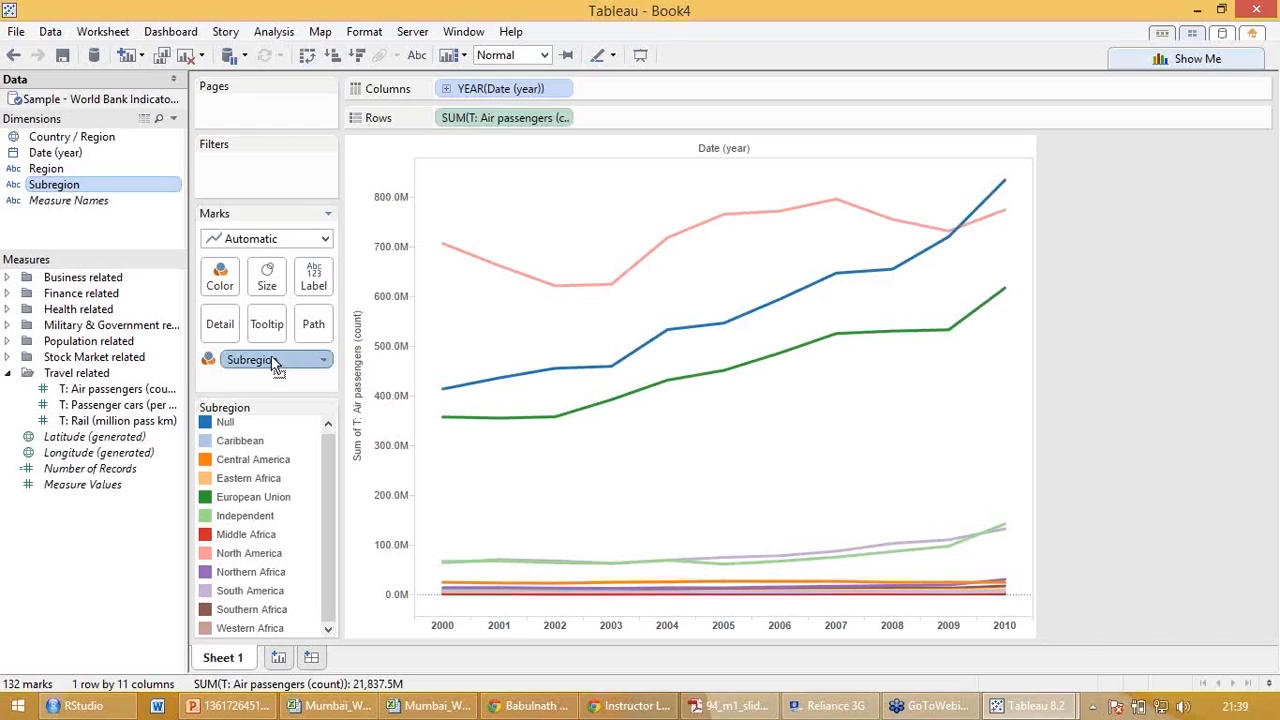
pyautogui.moveTo(273, 362); pyautogui.dragTo(221, 285)
pyautogui.click(222, 287)
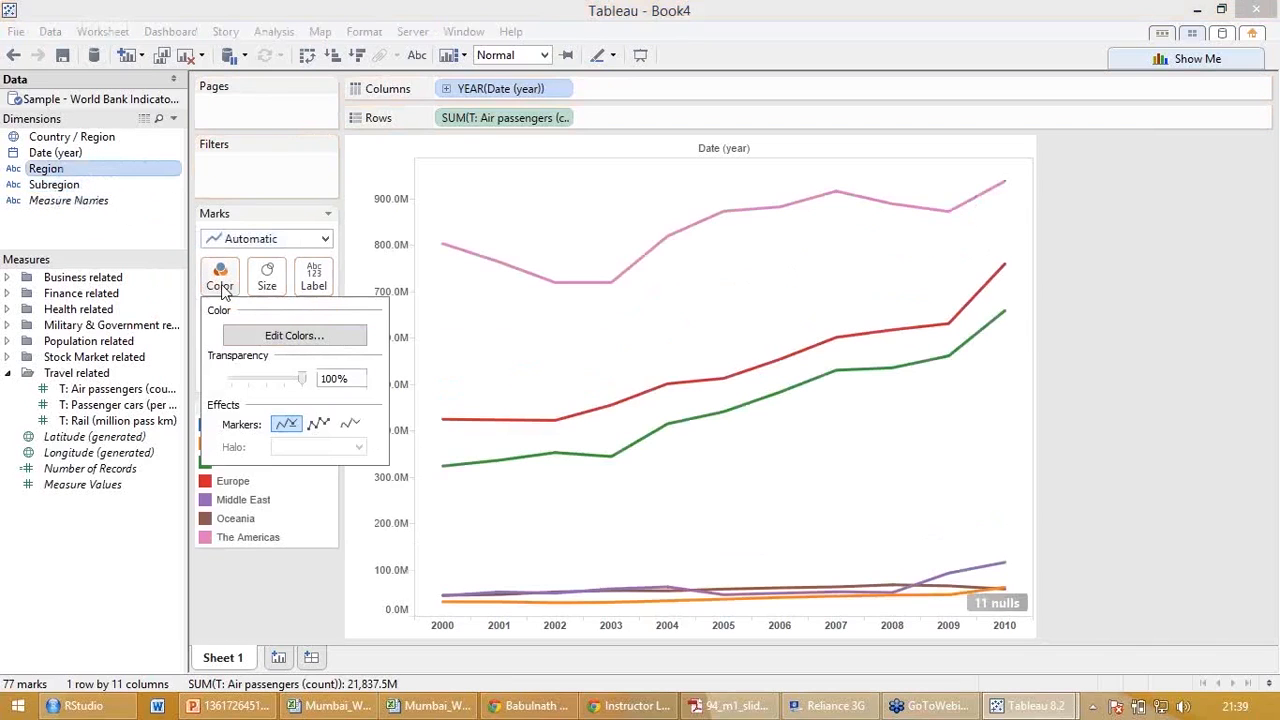
pyautogui.click(422, 209)
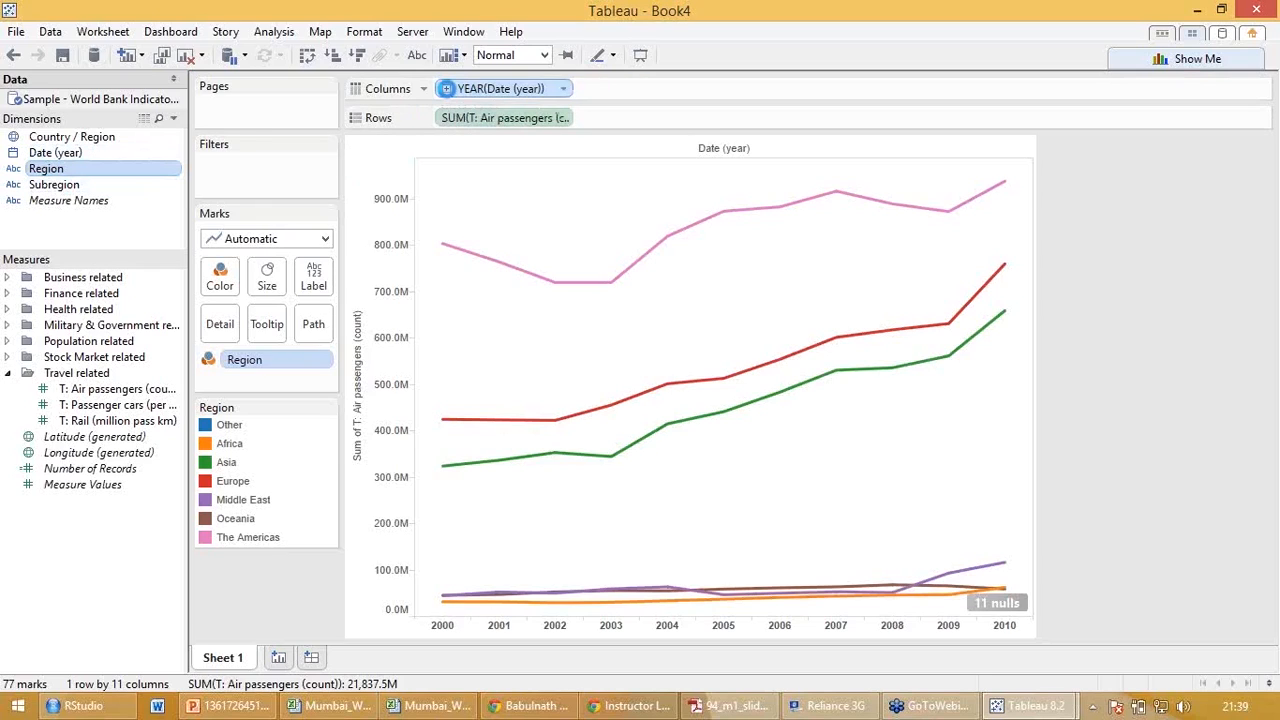
# Add Date (year) to the Marks card and drill it down to quarter and month, without the year level.
pyautogui.click(447, 90)
pyautogui.click(447, 90)
pyautogui.click(72, 153)
pyautogui.moveTo(70, 155)
pyautogui.mouseDown()
pyautogui.moveTo(213, 268)
pyautogui.moveTo(252, 388)
pyautogui.mouseUp()
pyautogui.click(231, 381)
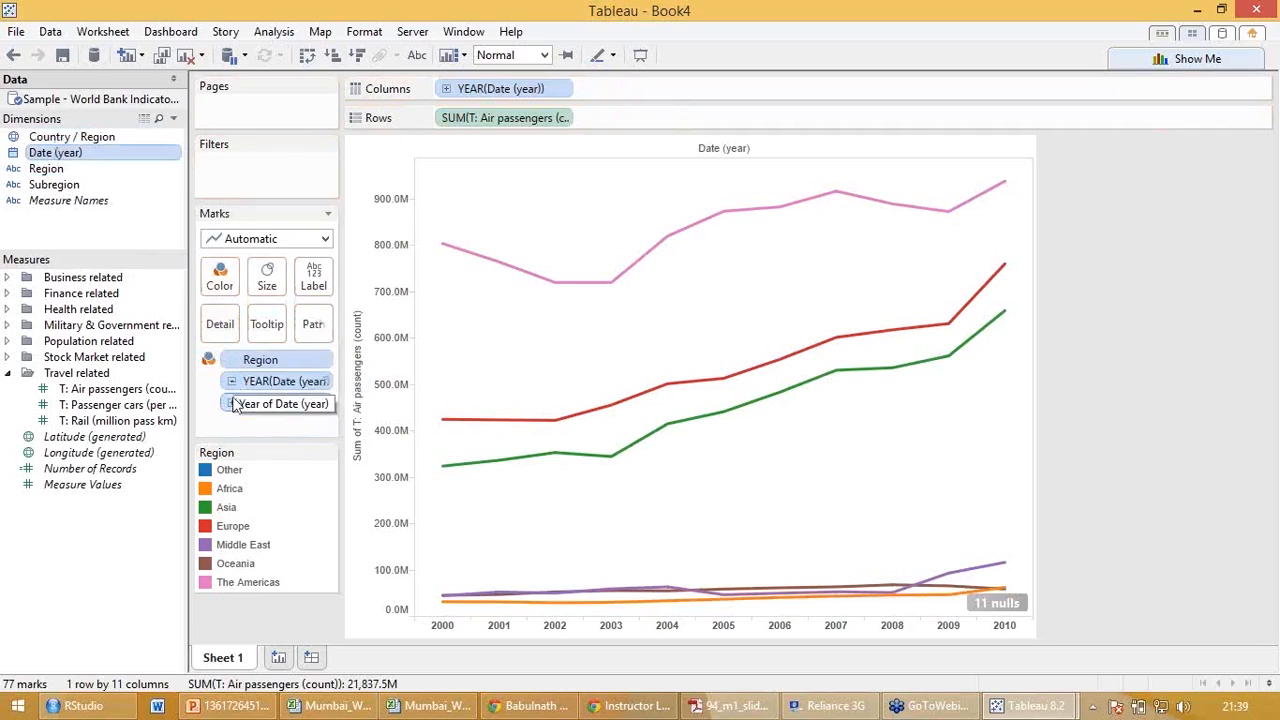
pyautogui.click(231, 402)
pyautogui.moveTo(270, 385); pyautogui.dragTo(77, 533)
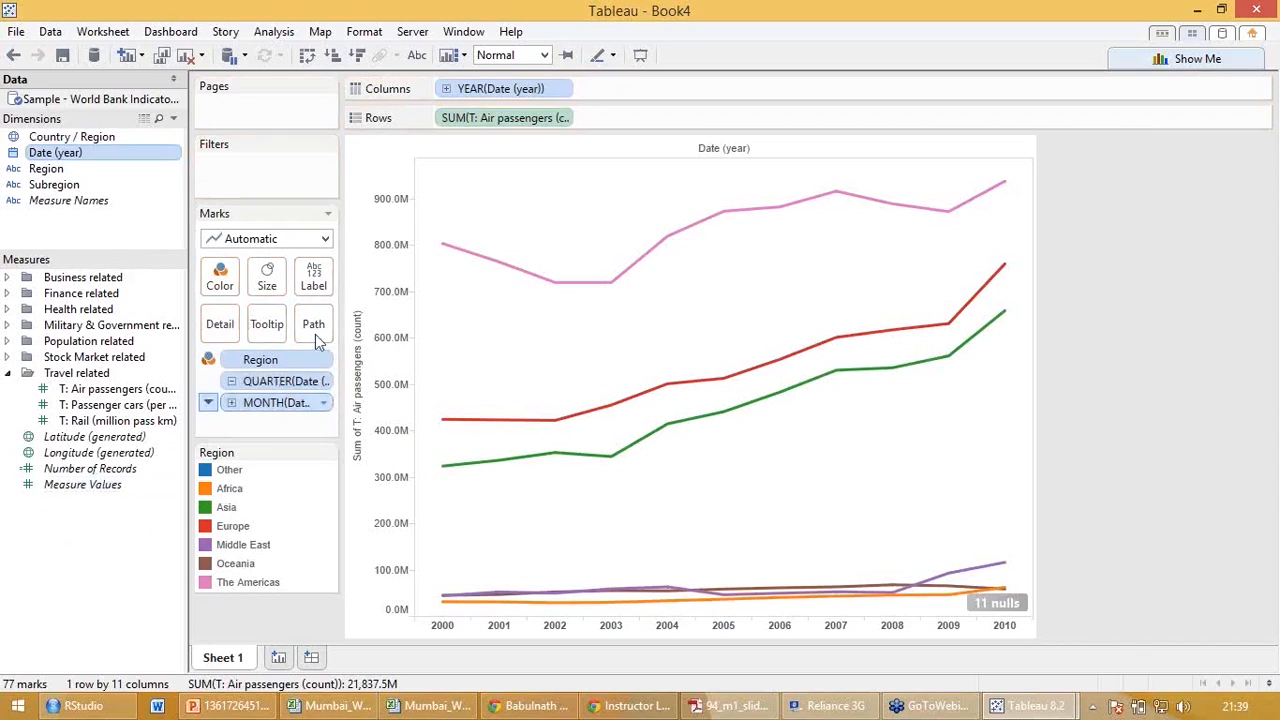
# Switch the Columns date to Quarter and back to Year, and remove the quarter and month fields from the Marks card.
pyautogui.click(562, 90)
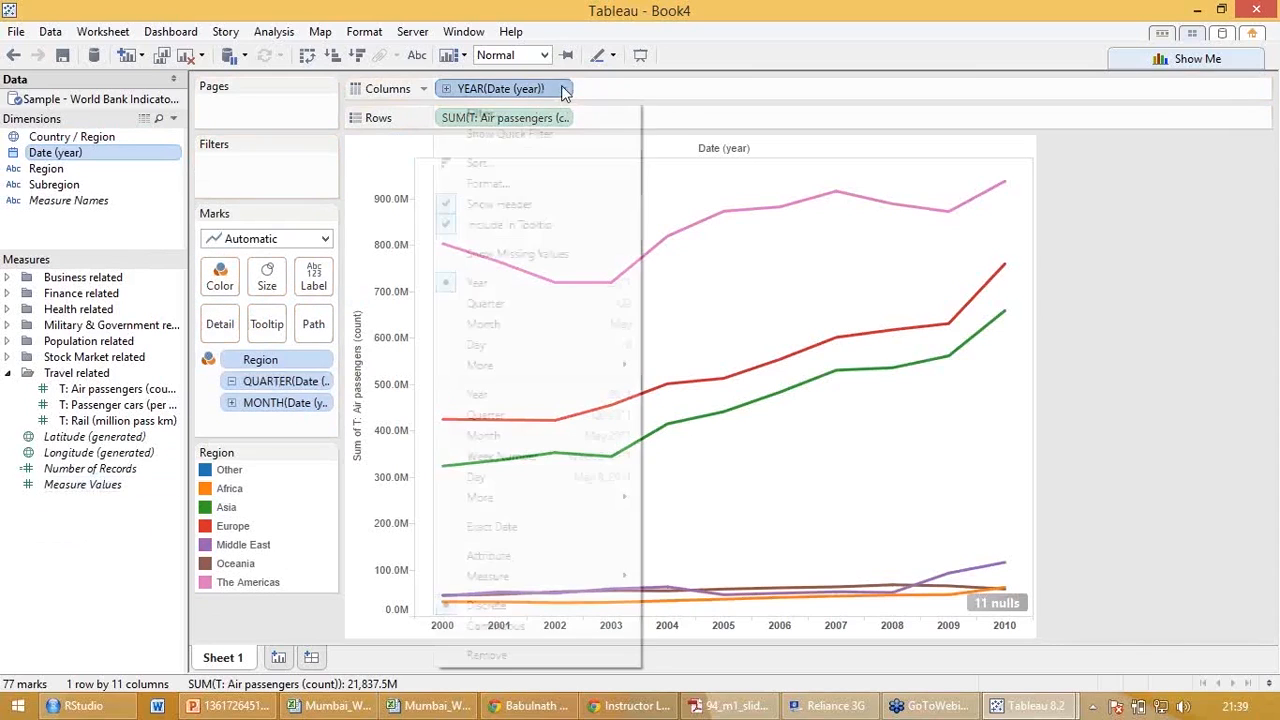
pyautogui.click(523, 303)
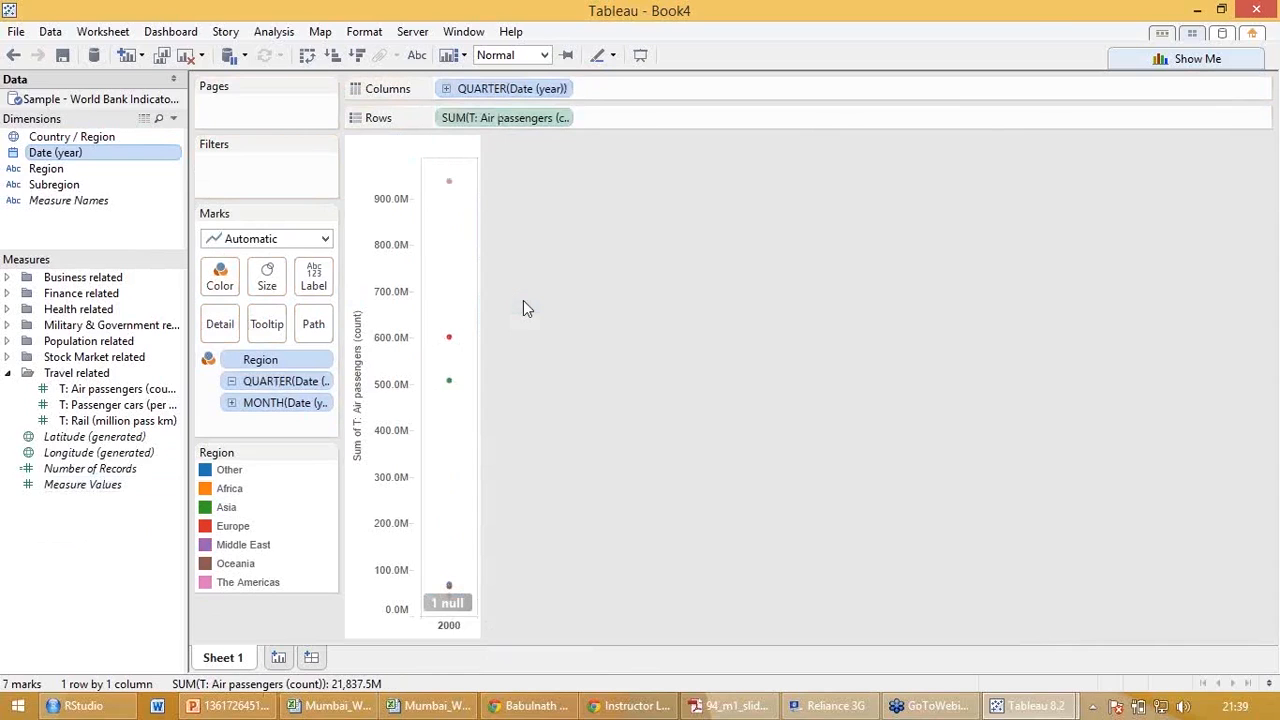
pyautogui.click(565, 90)
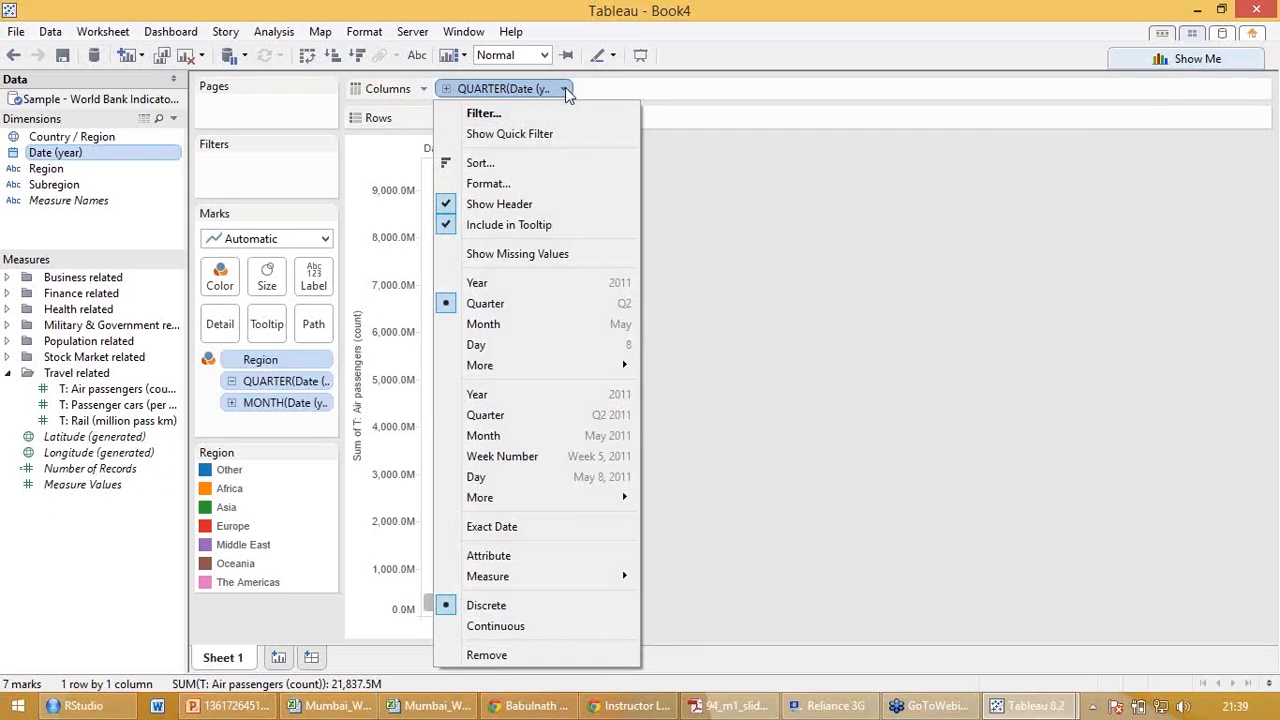
pyautogui.click(532, 286)
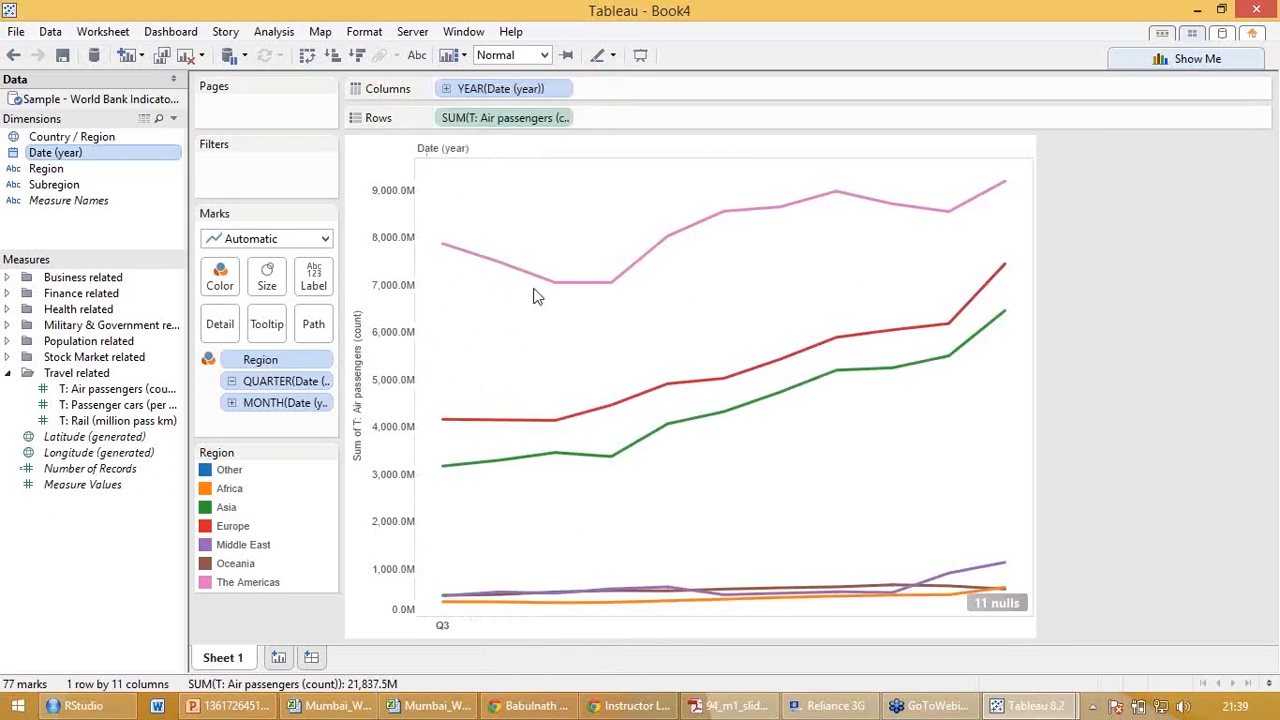
pyautogui.moveTo(274, 381); pyautogui.dragTo(40, 579)
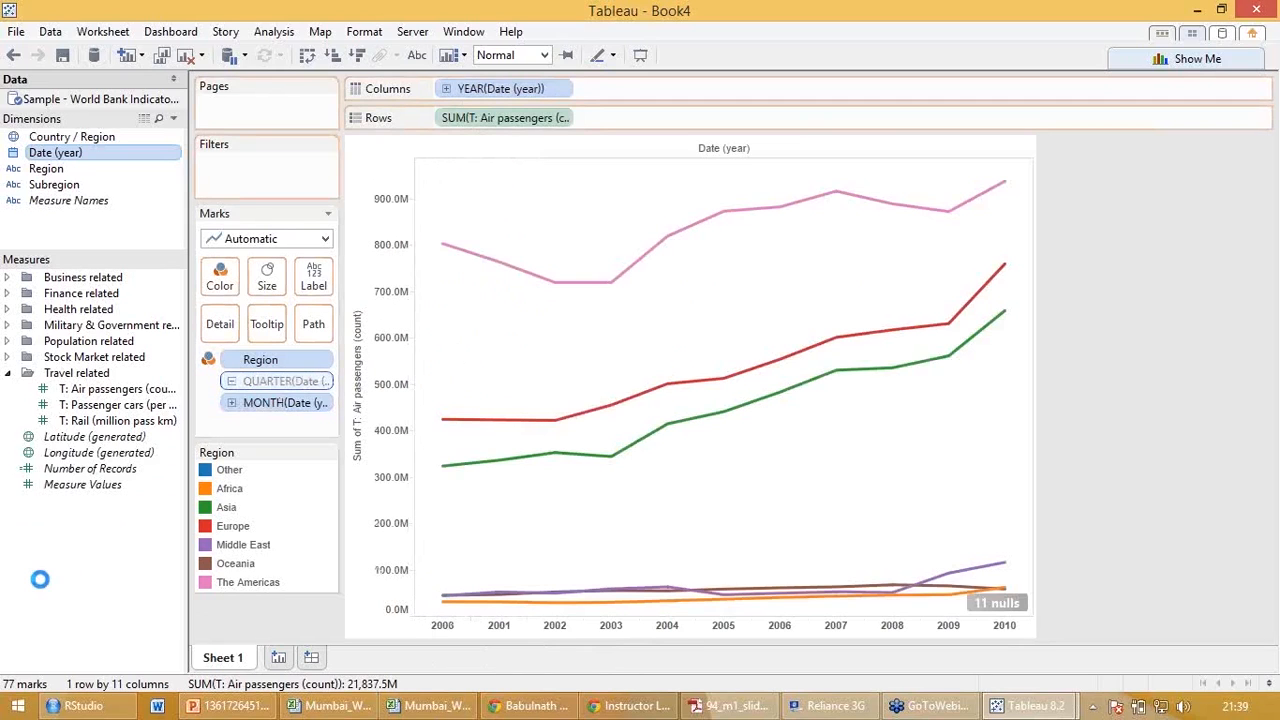
pyautogui.moveTo(274, 381); pyautogui.dragTo(105, 555)
# Set the Columns date to Quarter and try switching it to Continuous and back to Discrete.
pyautogui.click(563, 89)
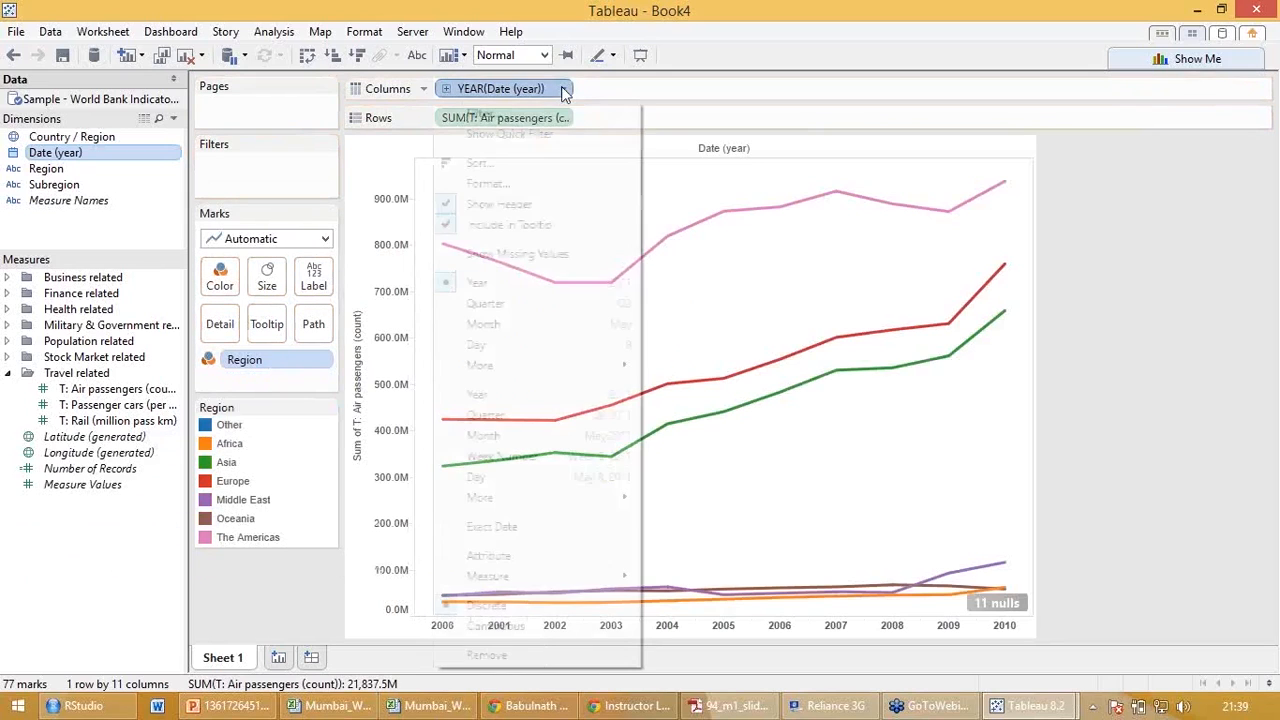
pyautogui.click(537, 300)
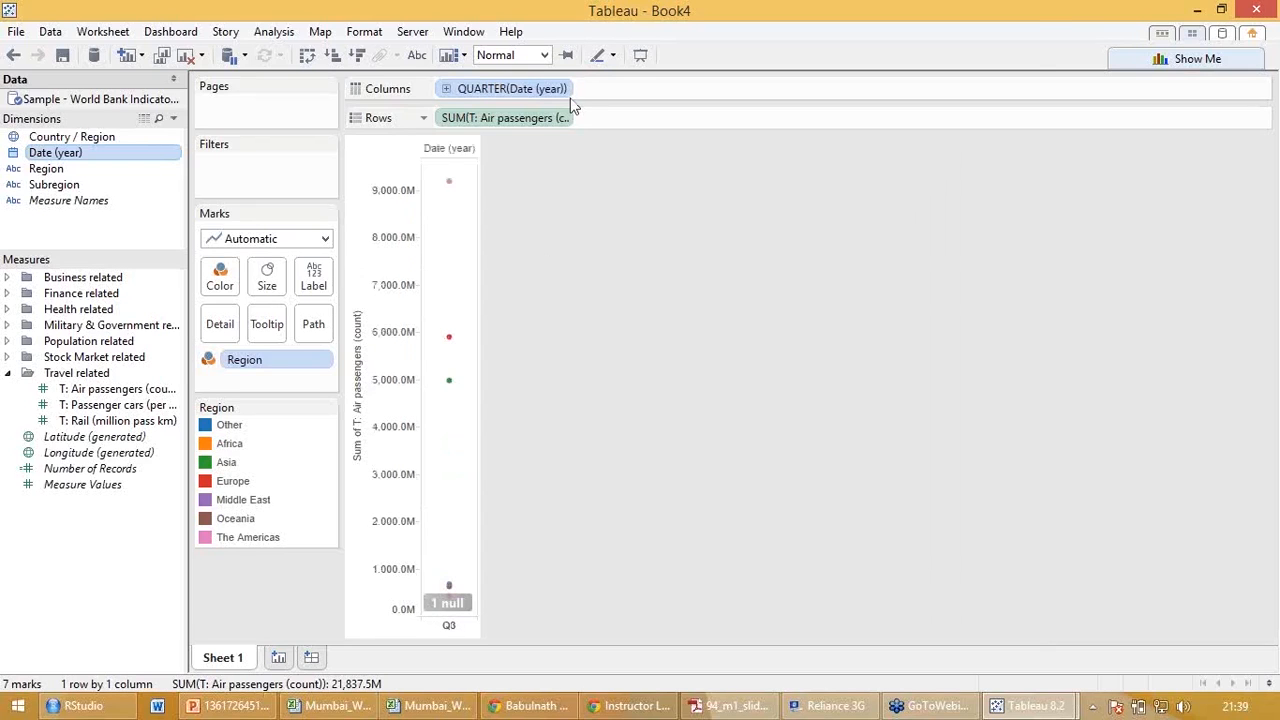
pyautogui.click(563, 89)
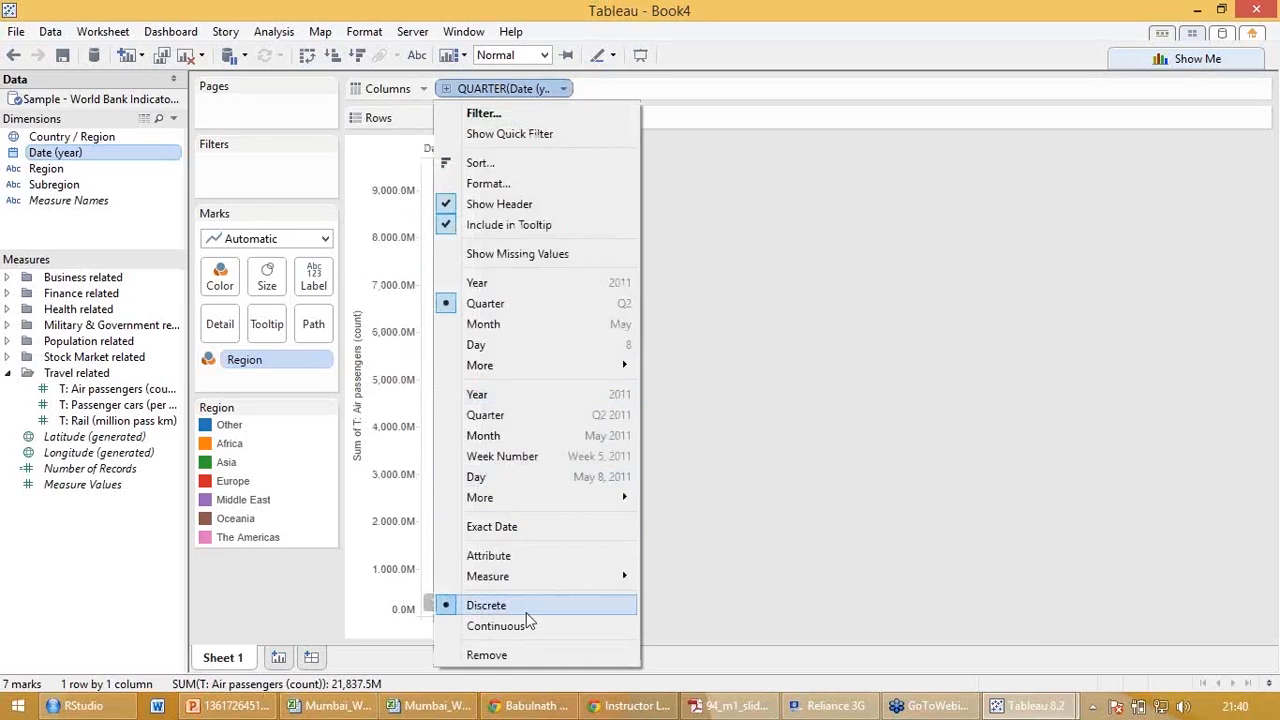
pyautogui.click(530, 625)
pyautogui.click(563, 89)
pyautogui.click(530, 595)
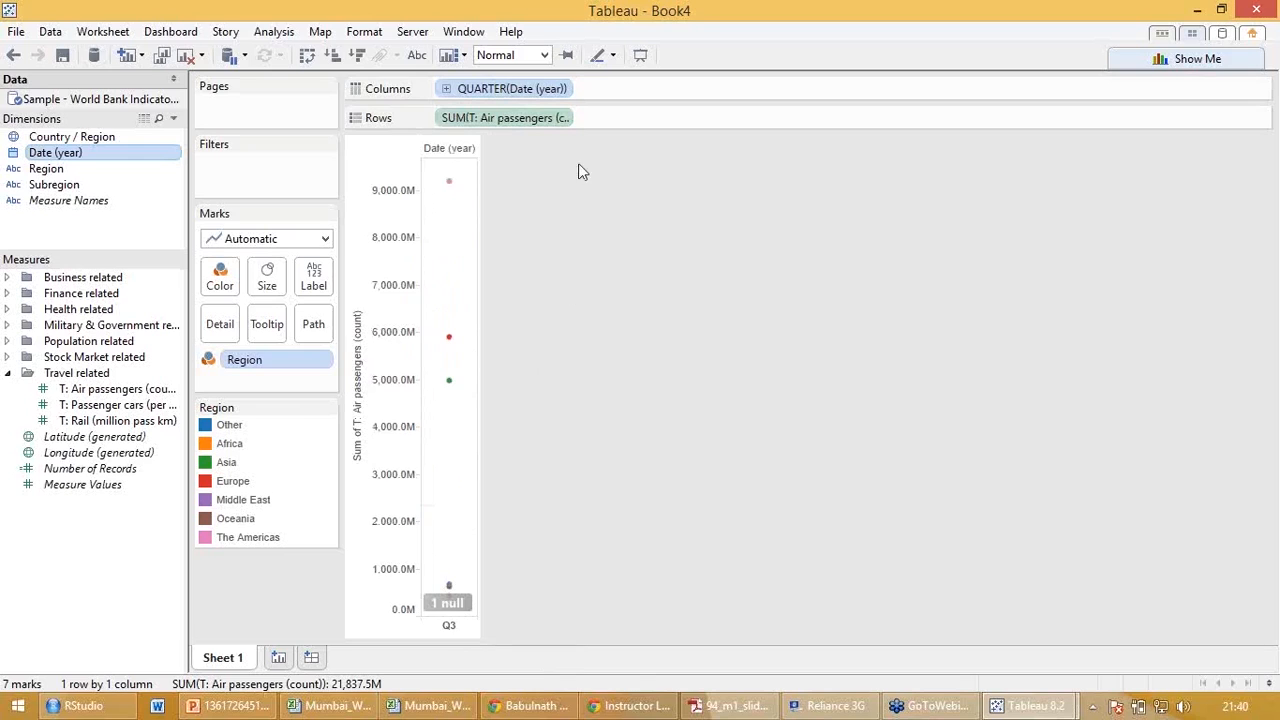
# Set the Columns date to the continuous Quarter level that includes the year and drill it down to Month.
pyautogui.moveTo(567, 85); pyautogui.dragTo(570, 89)
pyautogui.click(565, 89)
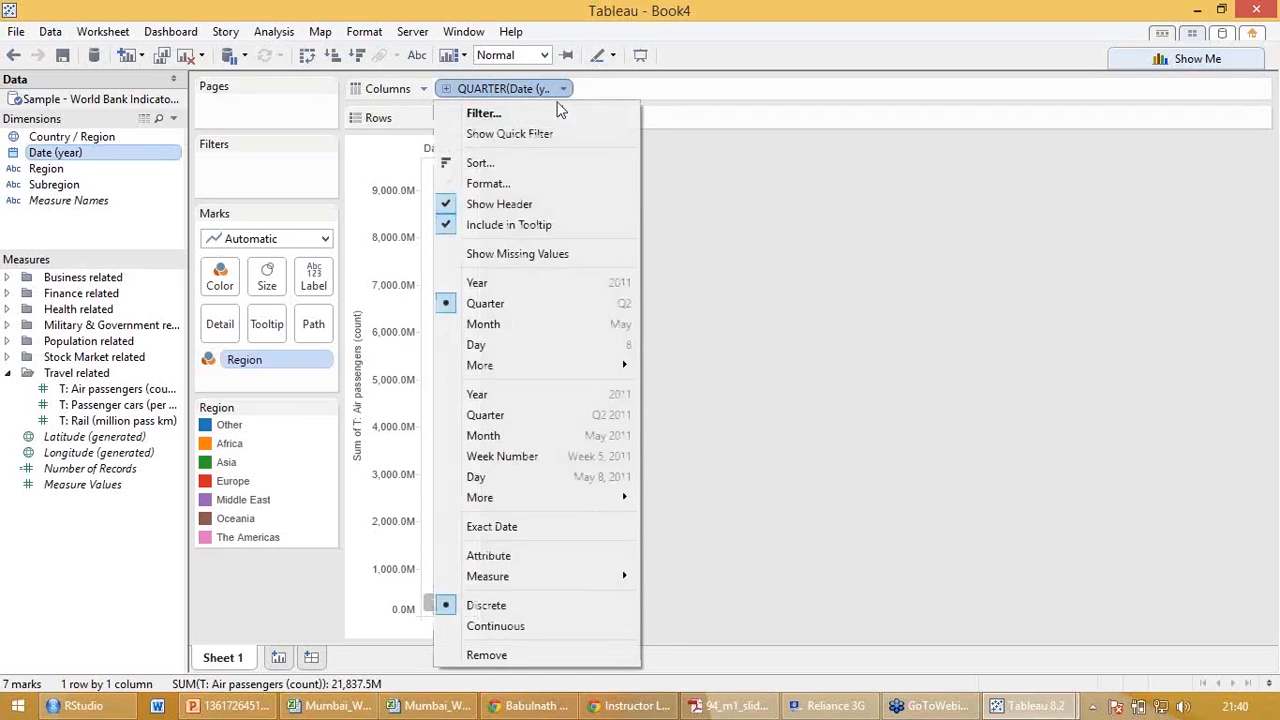
pyautogui.moveTo(520, 365)
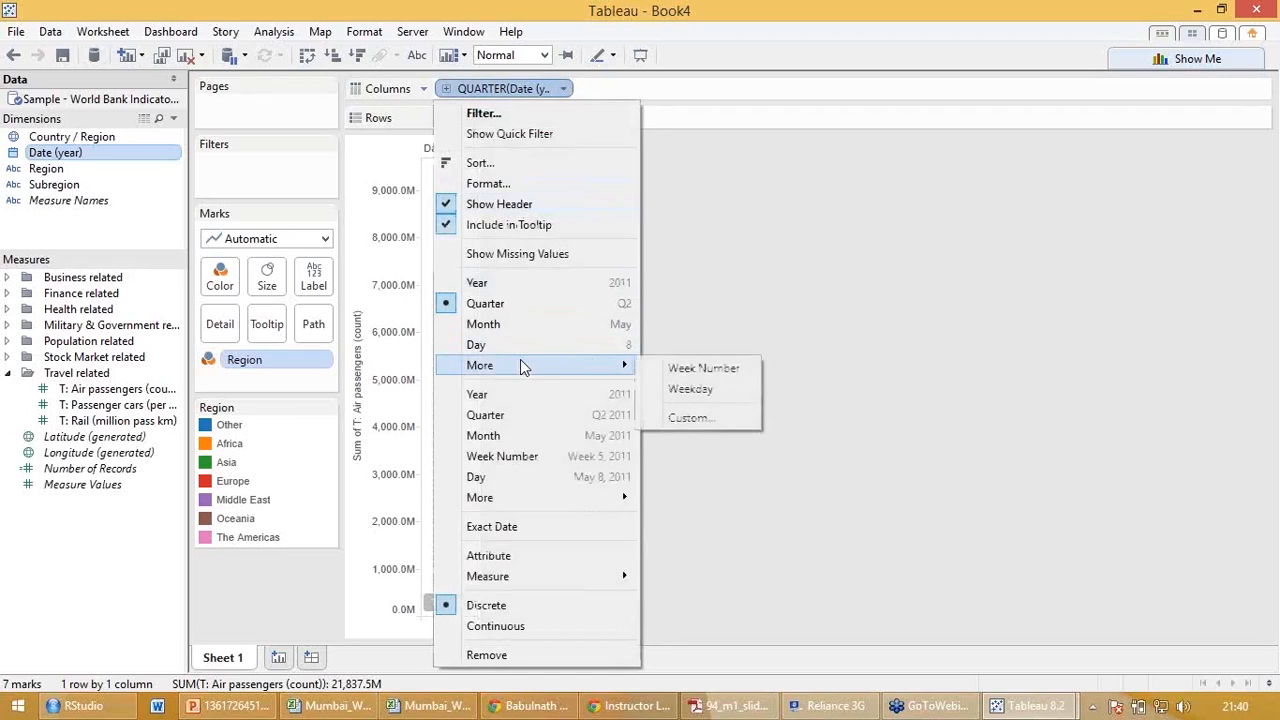
pyautogui.click(516, 419)
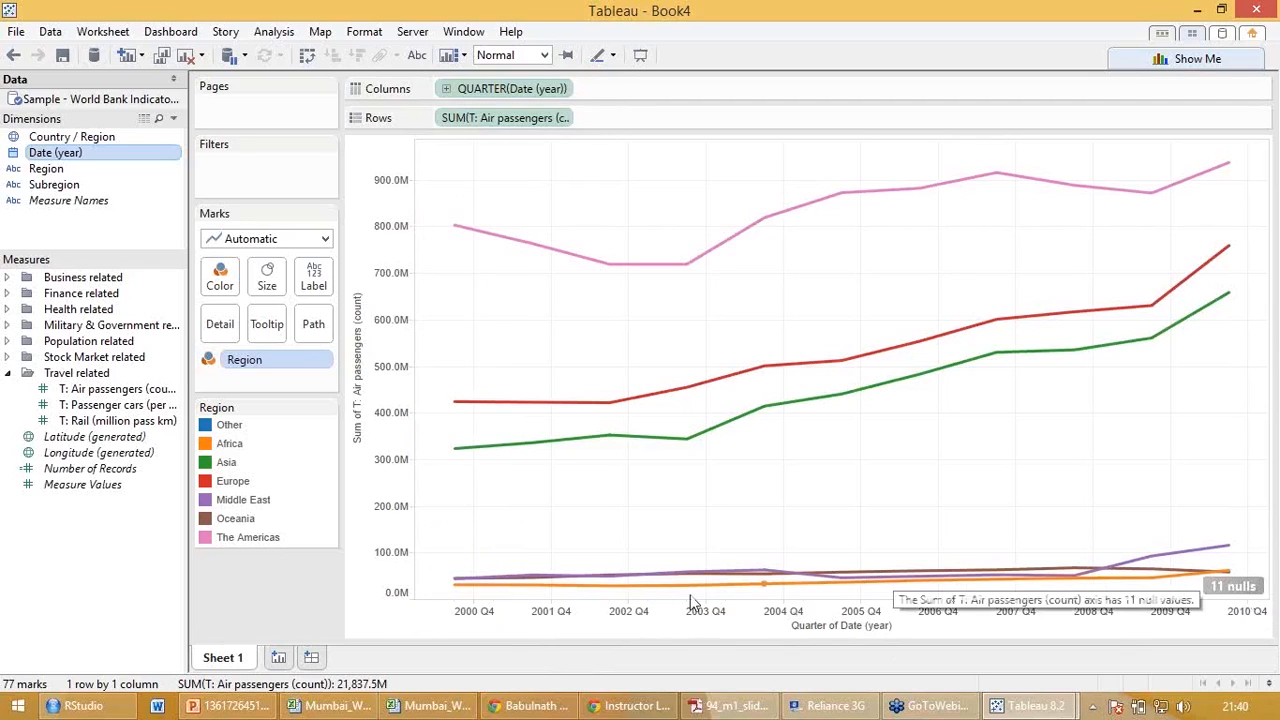
pyautogui.click(401, 616)
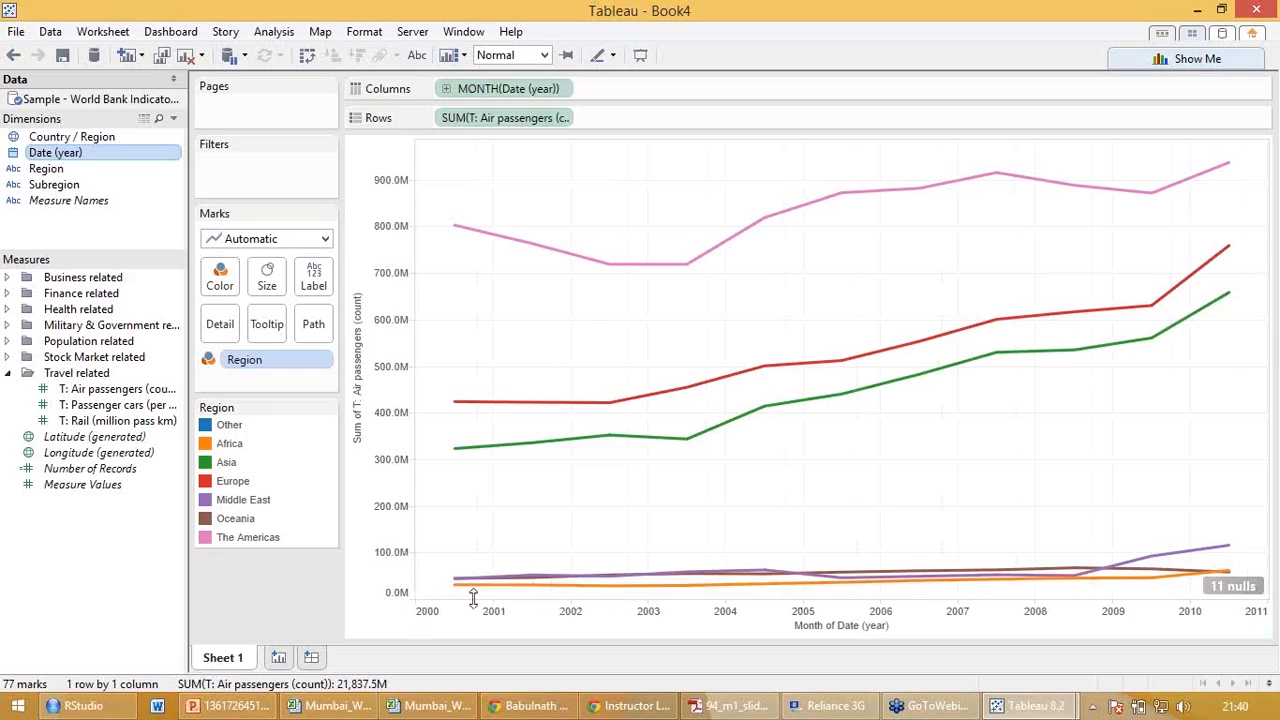
# Drill the Columns date down to Week and Day, and set it back to the continuous Year level.
pyautogui.click(401, 616)
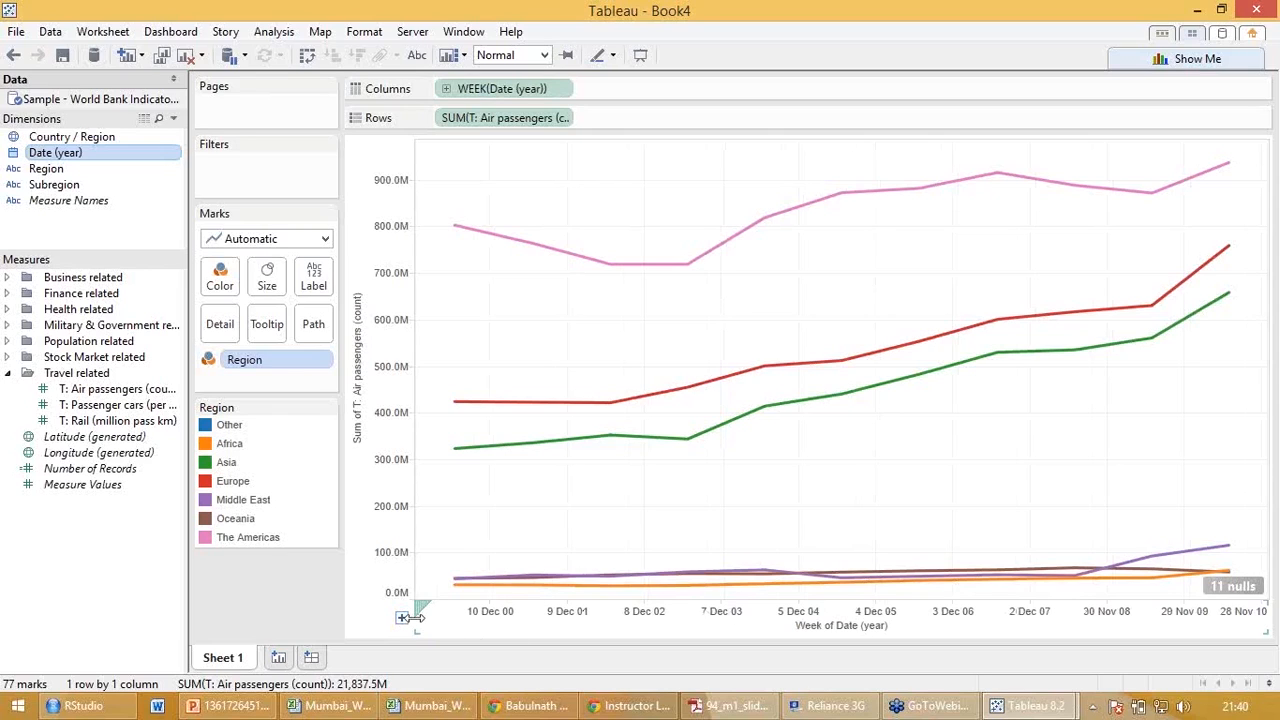
pyautogui.click(402, 617)
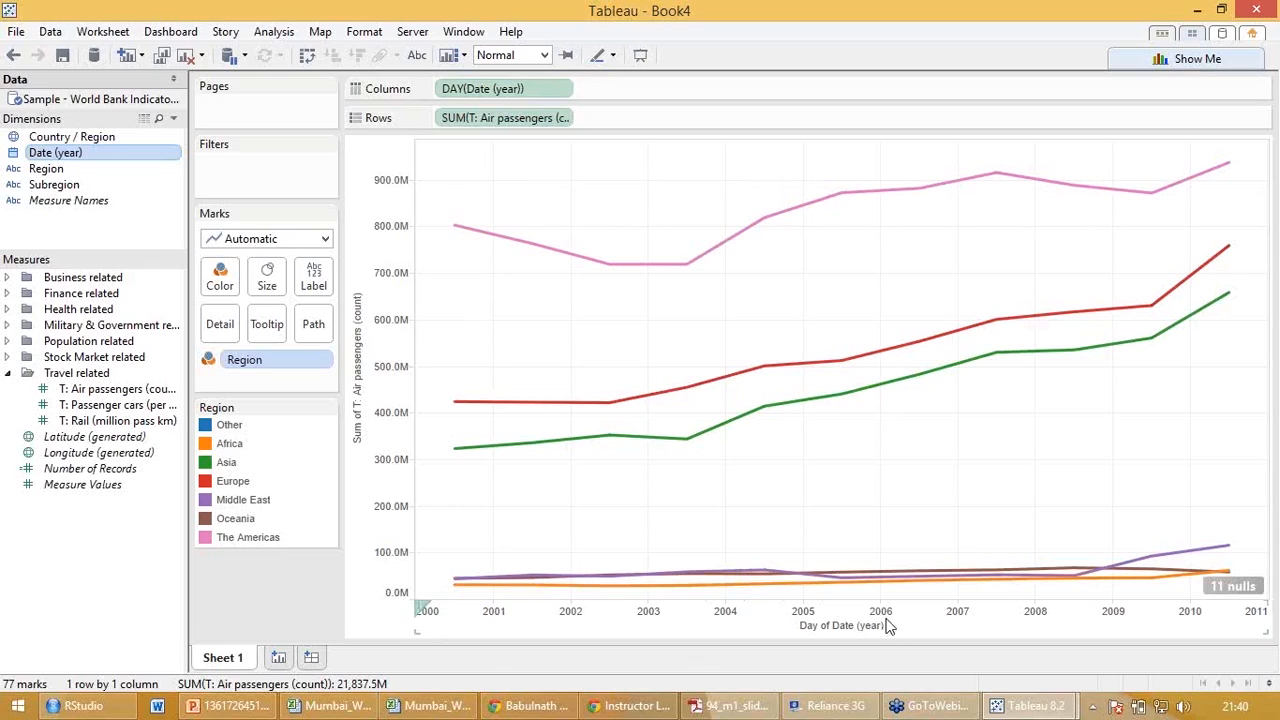
pyautogui.click(563, 90)
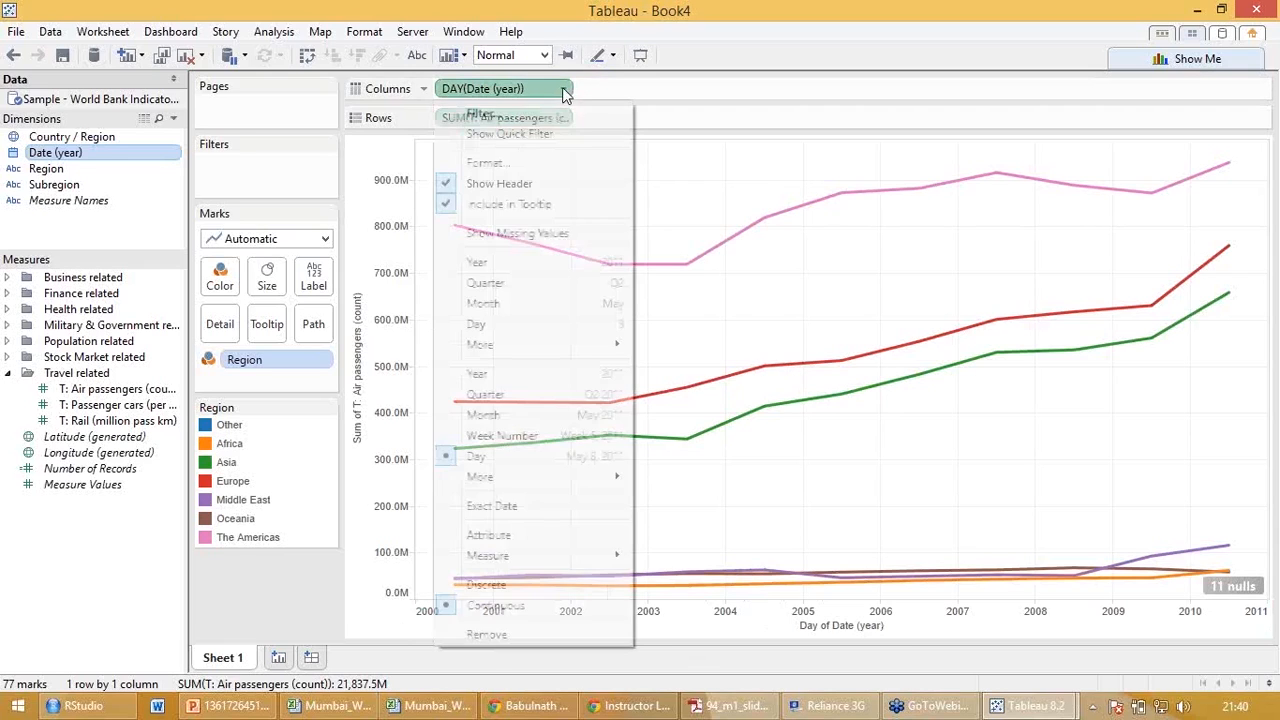
pyautogui.click(509, 373)
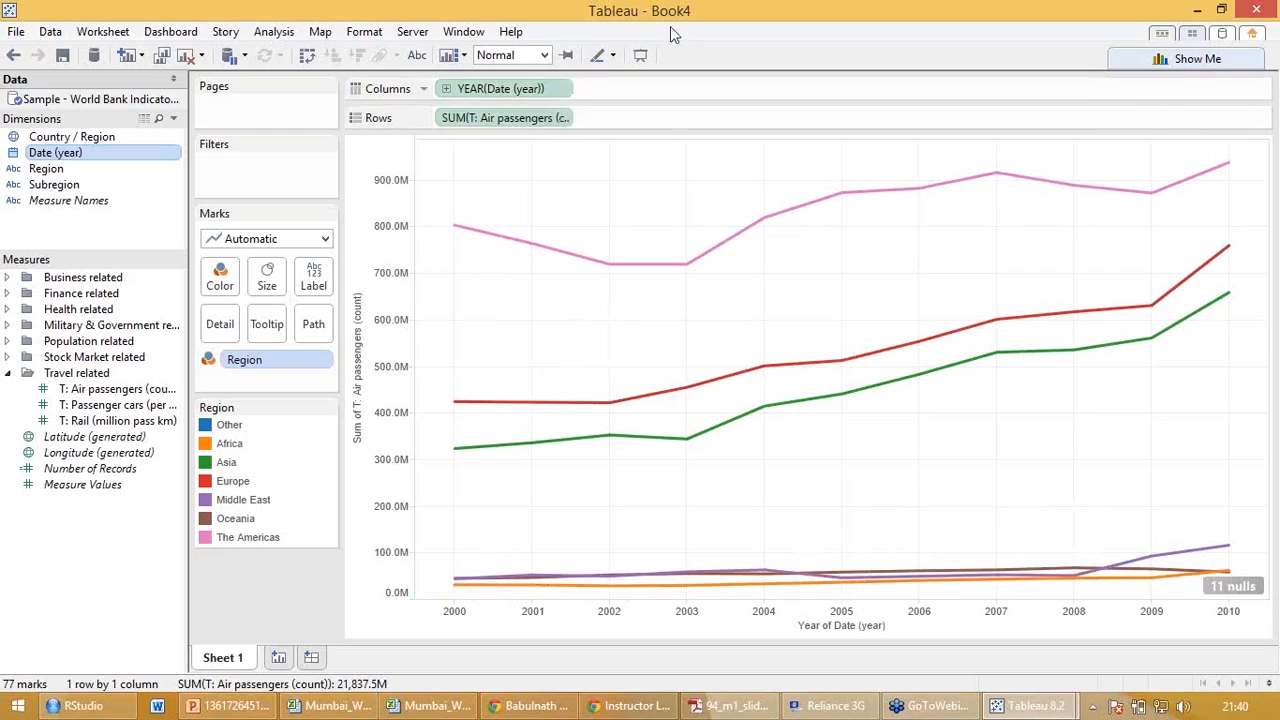
# Apply the custom Month / Year date part to the Columns date, and return it to the continuous Year level.
pyautogui.click(563, 92)
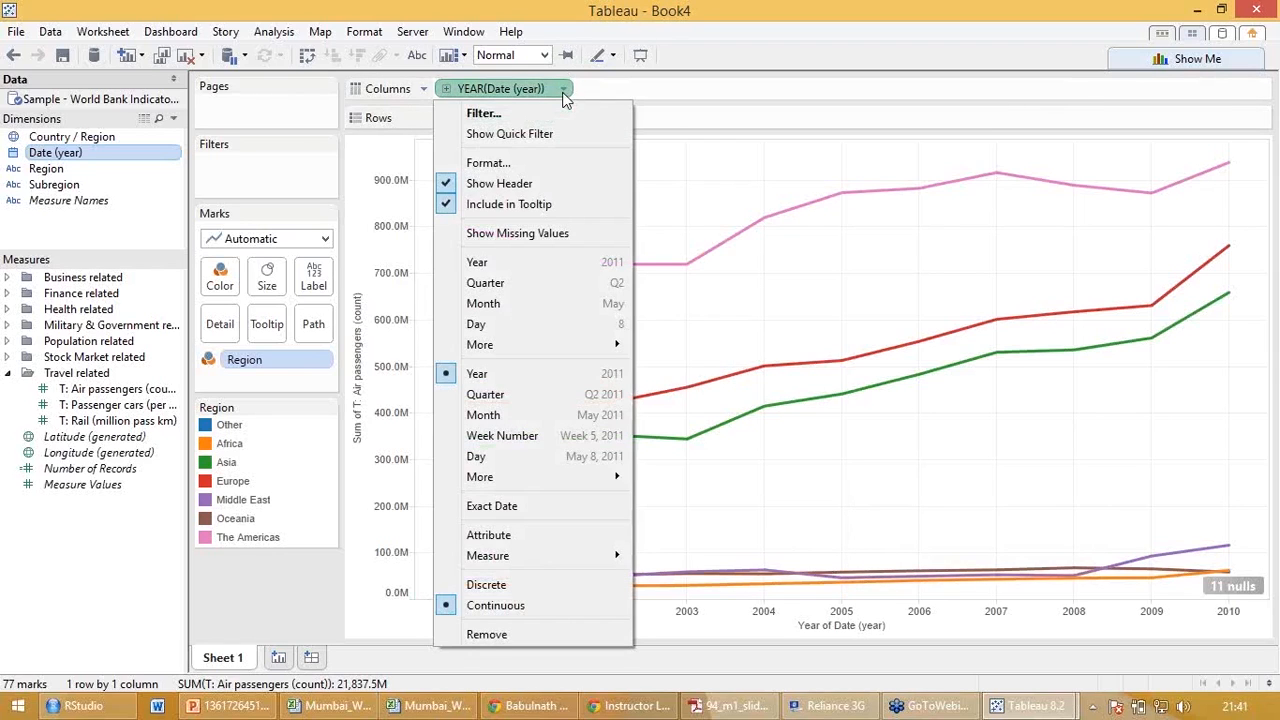
pyautogui.moveTo(528, 344)
pyautogui.click(668, 398)
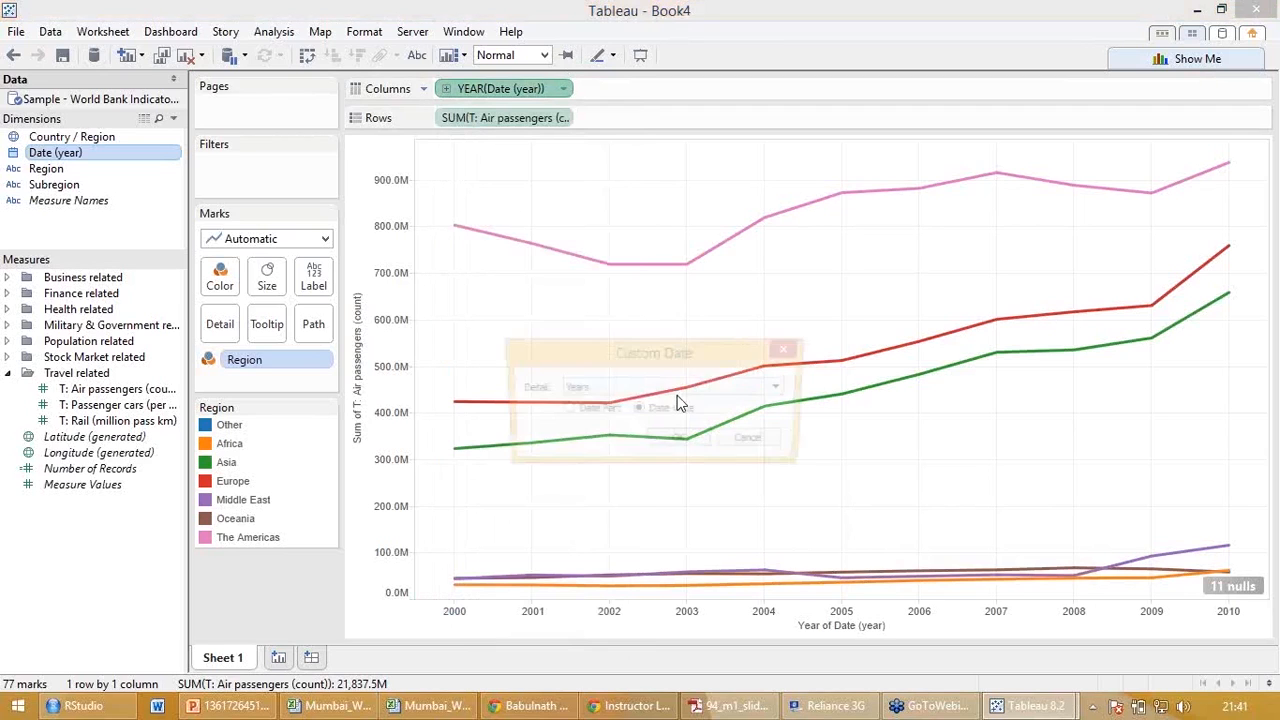
pyautogui.click(686, 388)
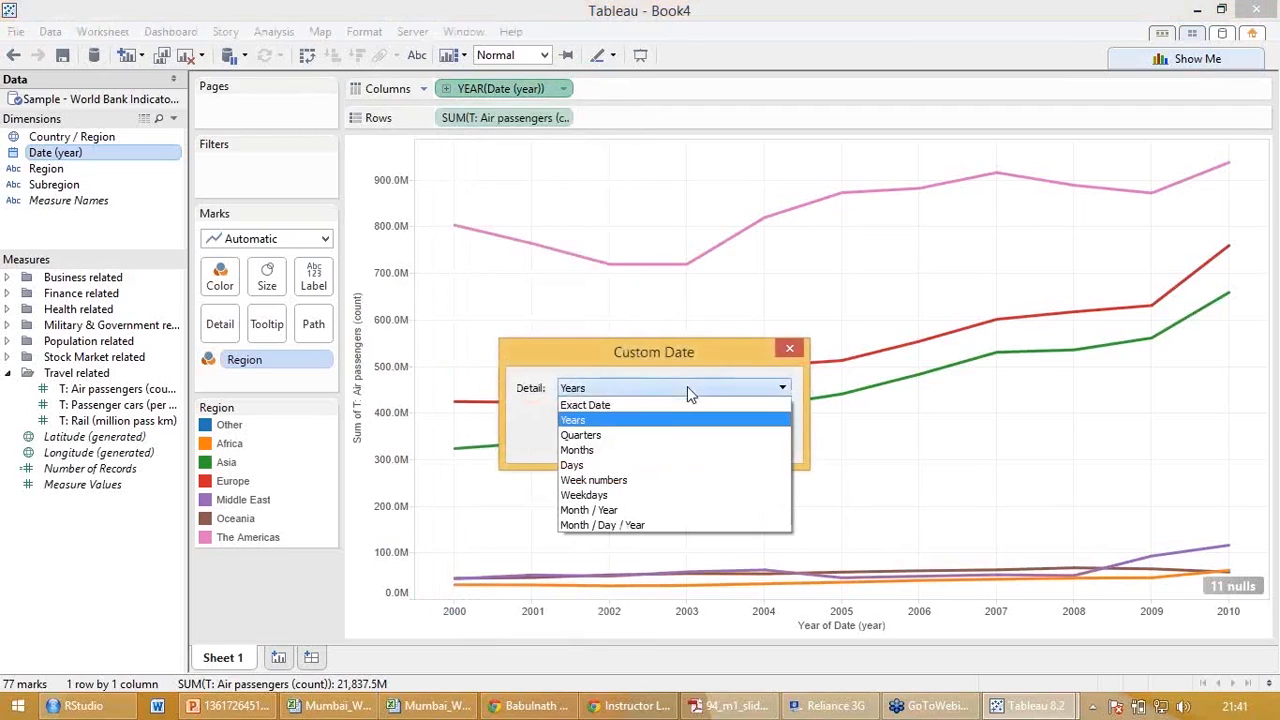
pyautogui.click(627, 513)
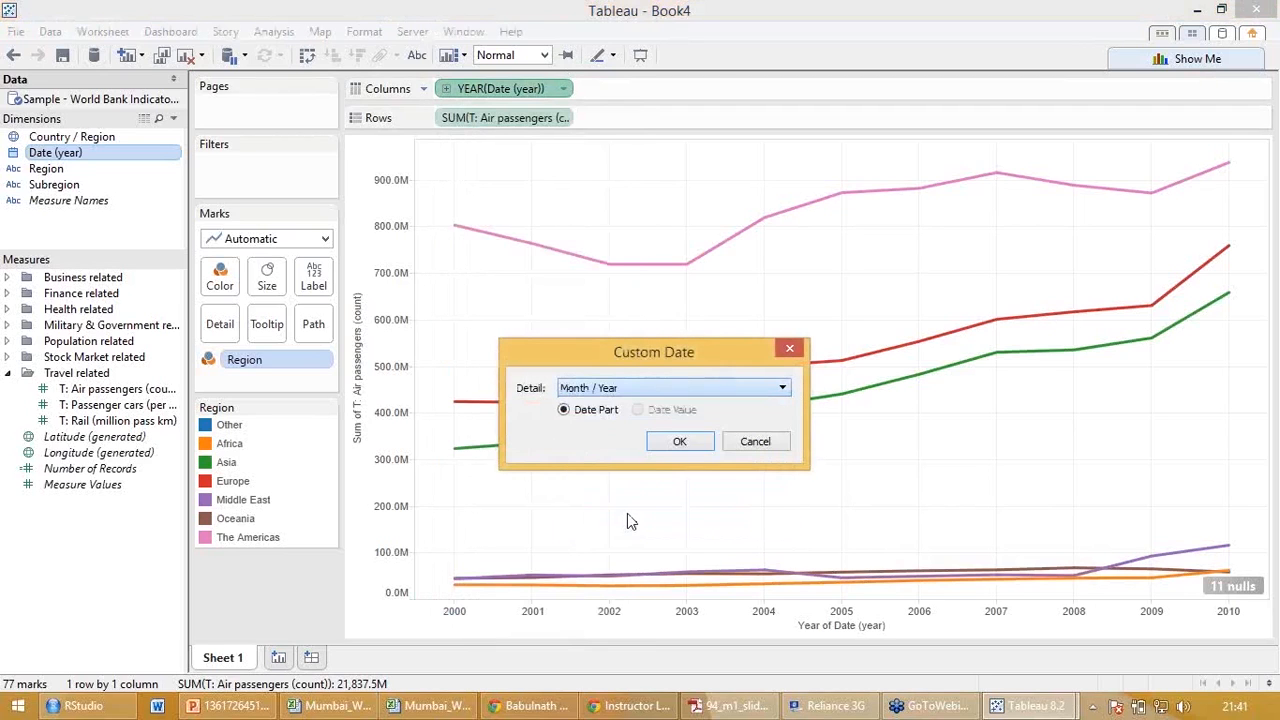
pyautogui.click(680, 441)
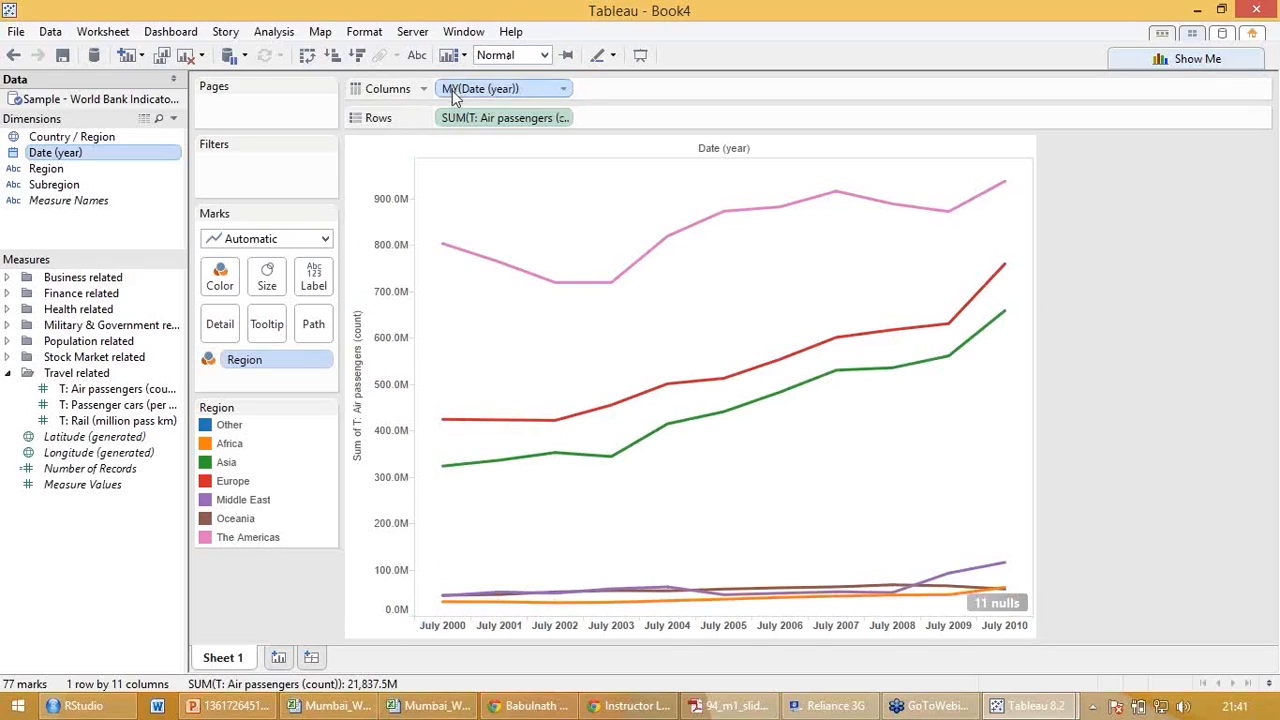
pyautogui.click(566, 92)
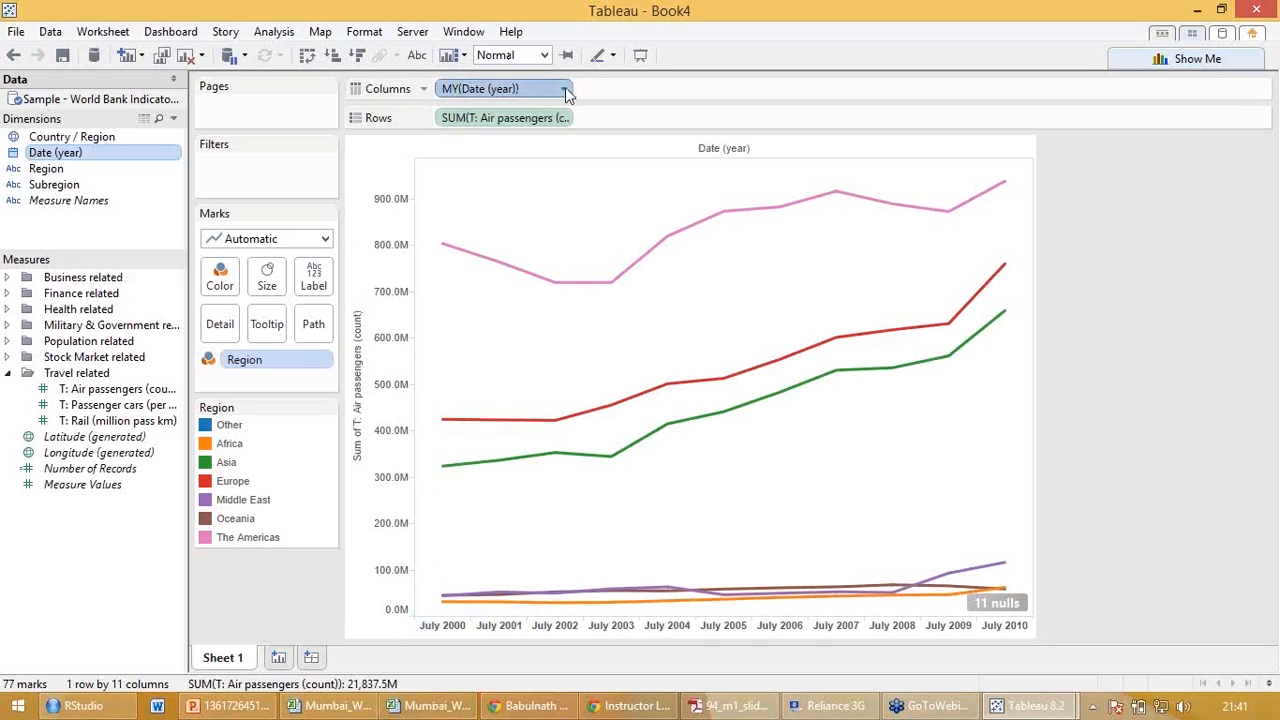
pyautogui.click(566, 92)
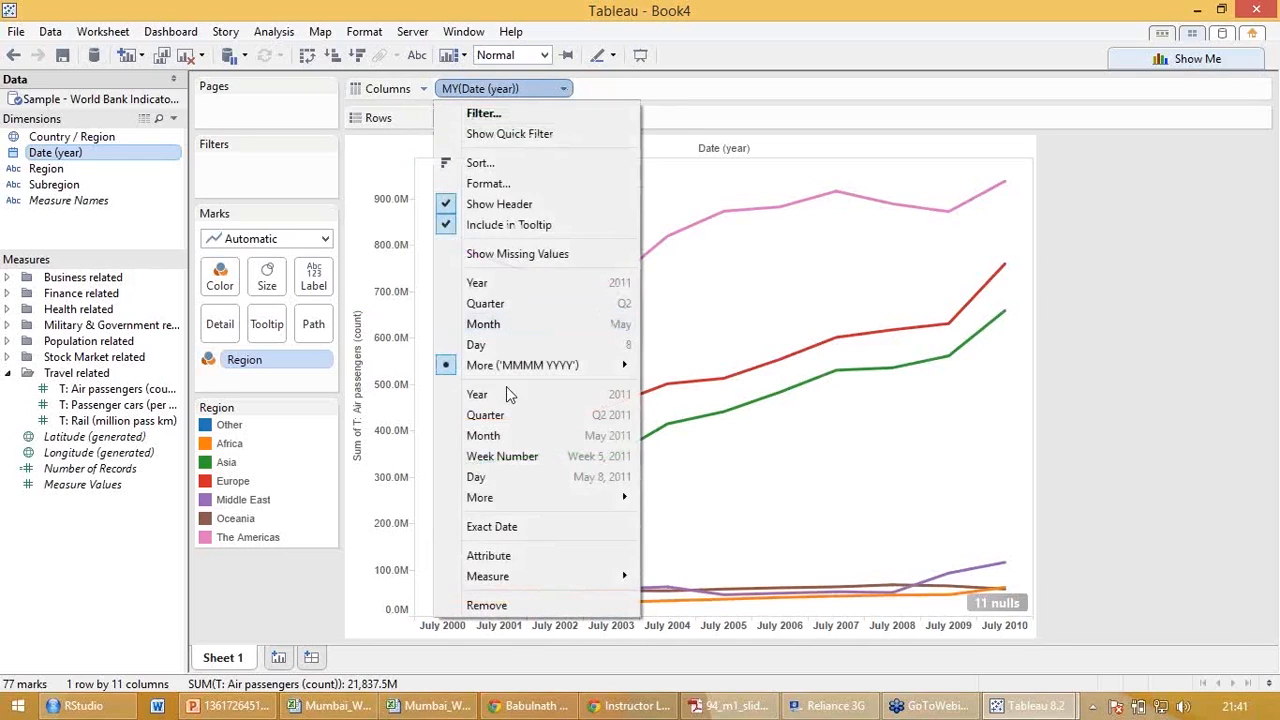
pyautogui.click(507, 393)
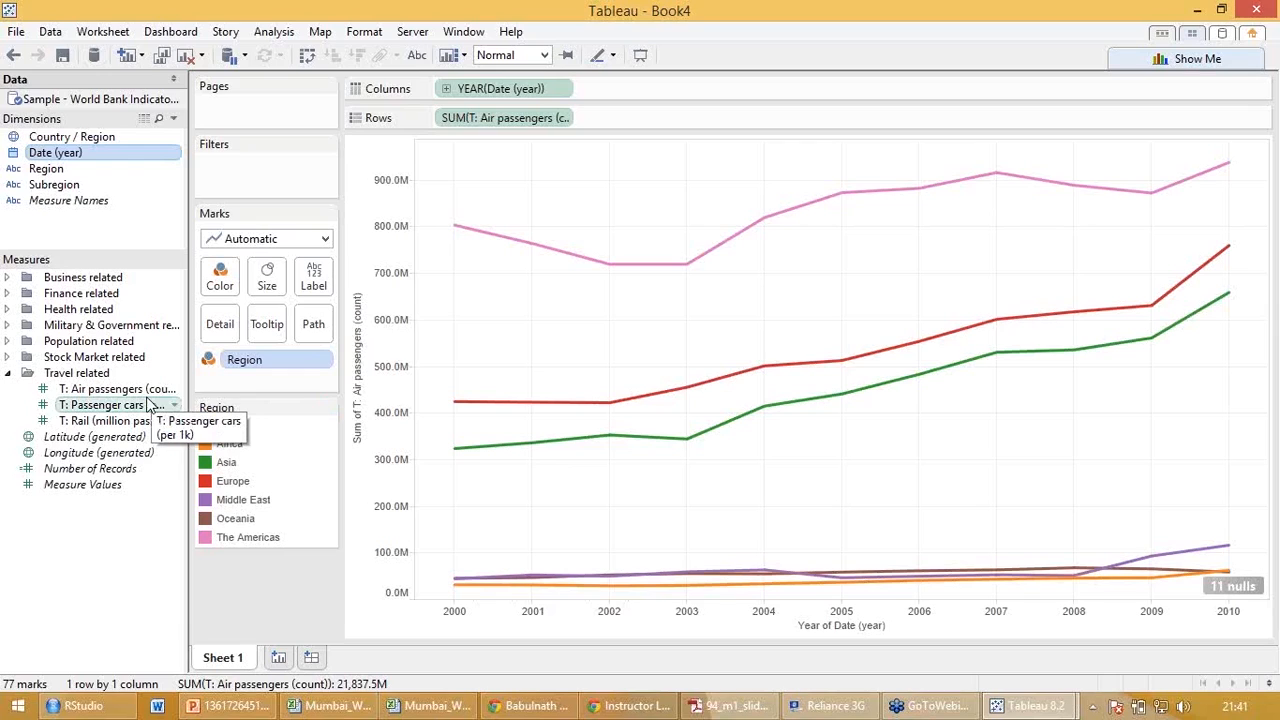
# Try T: Passenger cars (per 1k) as a second measure on Rows with the Area mark type, and remove it again.
pyautogui.moveTo(131, 408); pyautogui.dragTo(670, 118)
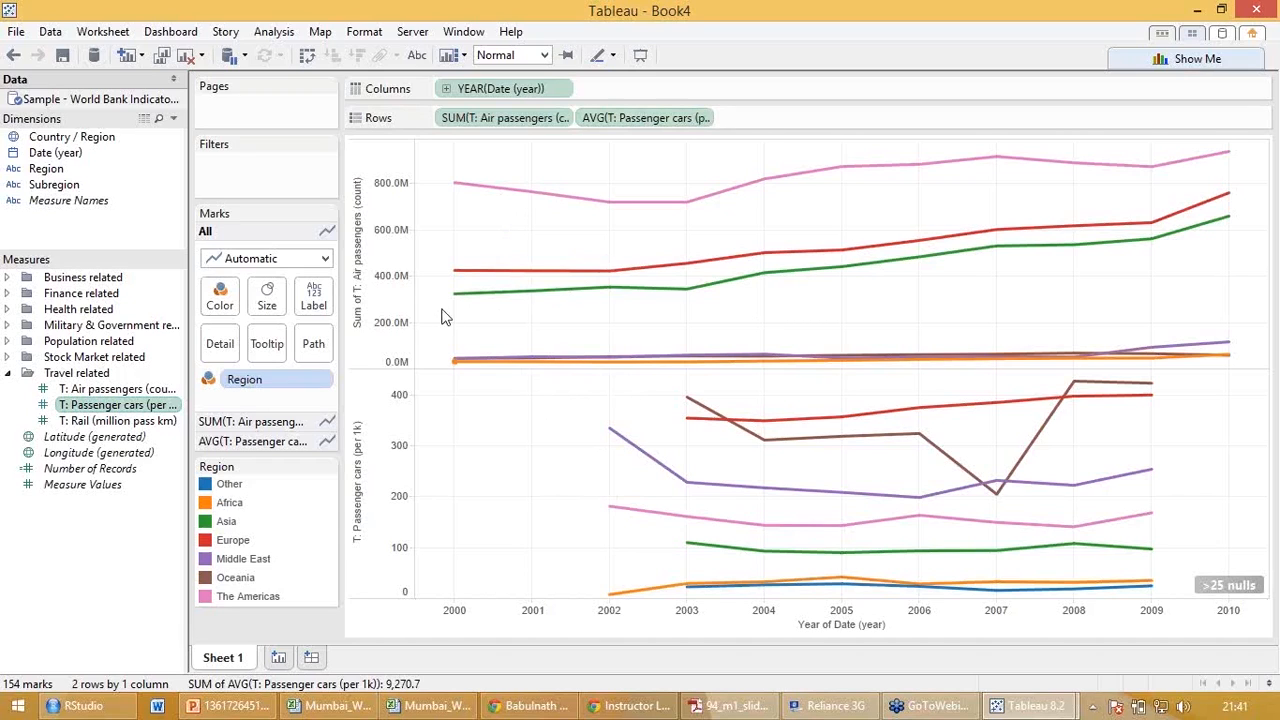
pyautogui.click(324, 258)
pyautogui.click(255, 345)
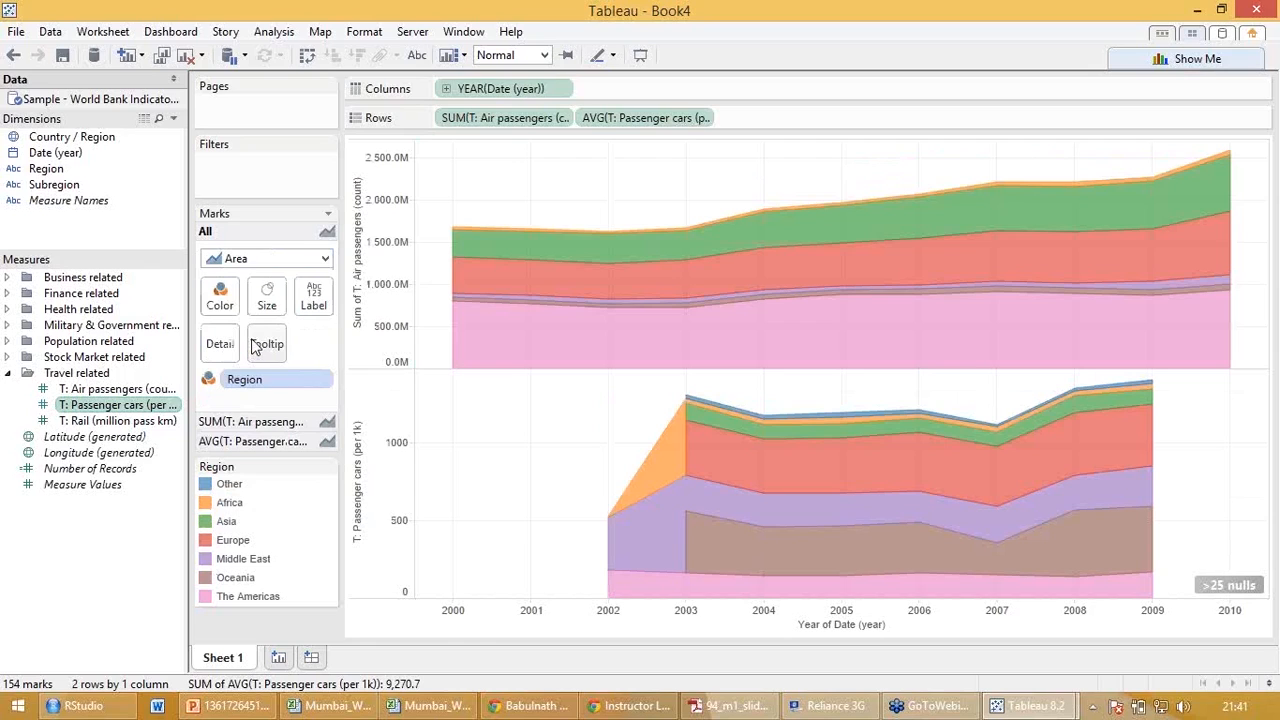
pyautogui.hotkey('ctrl', 'z')
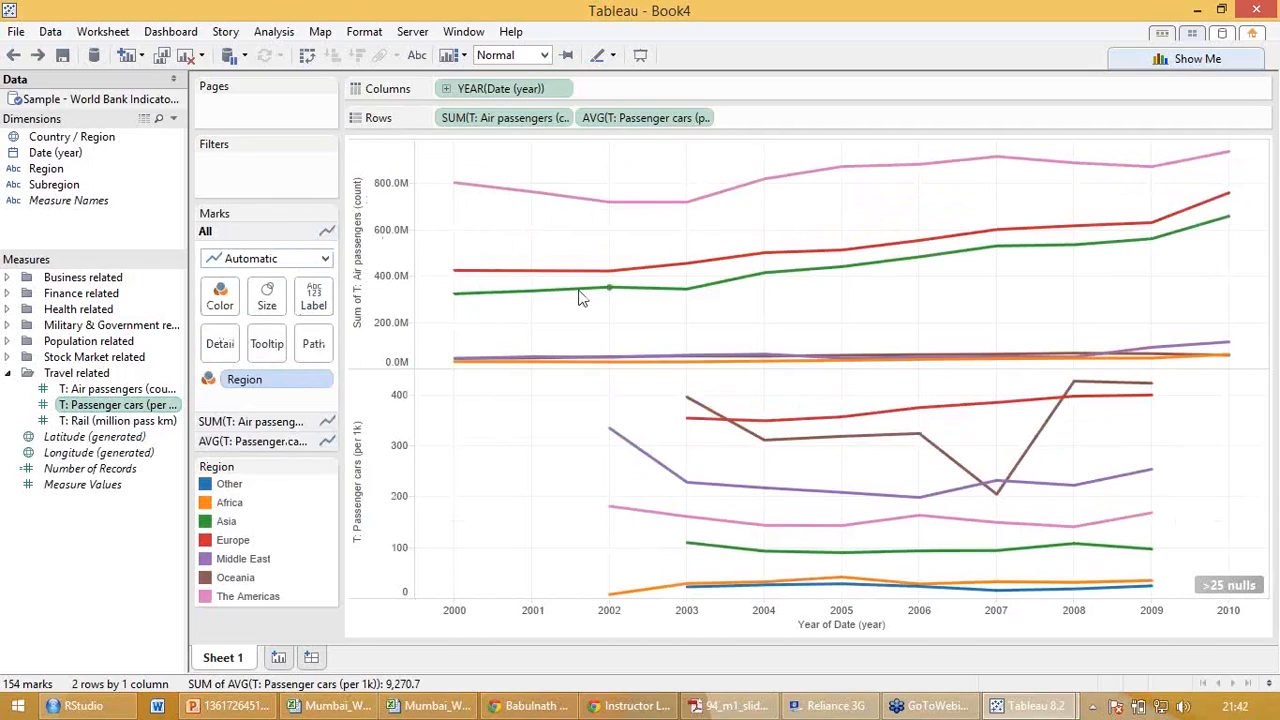
pyautogui.moveTo(665, 119); pyautogui.dragTo(176, 395)
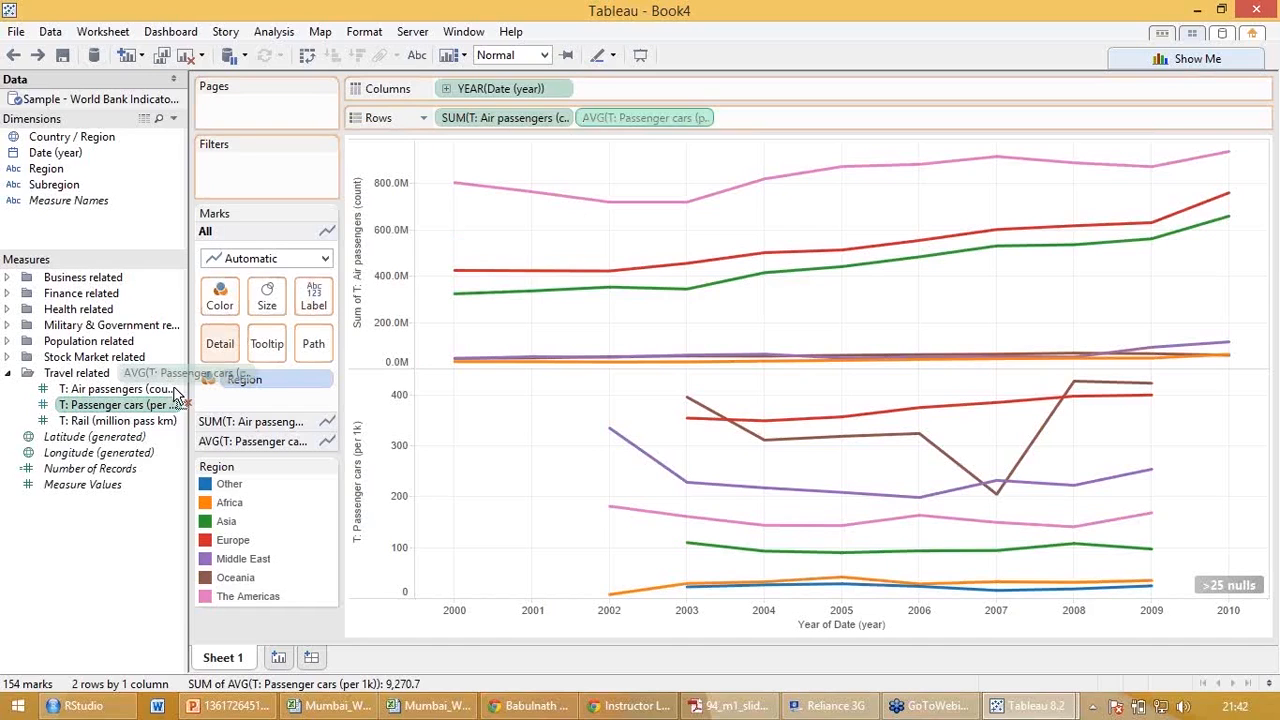
pyautogui.moveTo(176, 395); pyautogui.dragTo(100, 543)
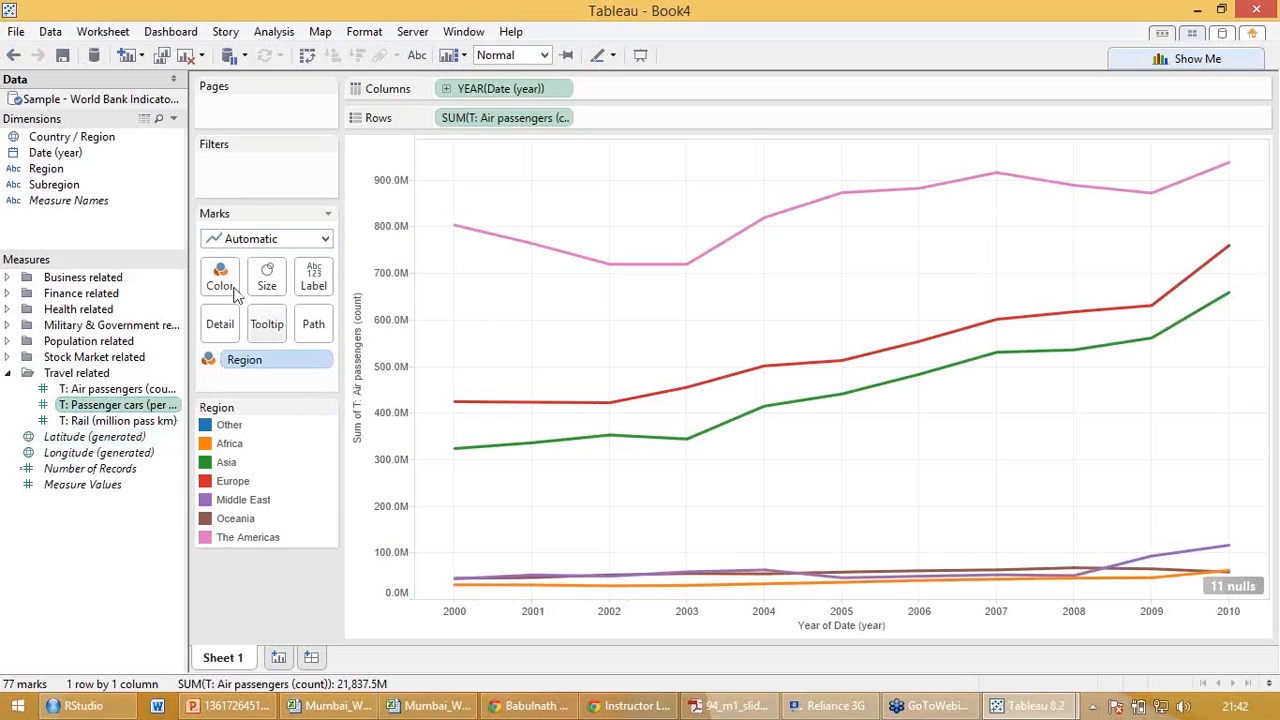
# Add T: Passenger cars (per 1k) to Rows beside air passengers and set its aggregation to Sum.
pyautogui.moveTo(135, 404); pyautogui.dragTo(683, 118)
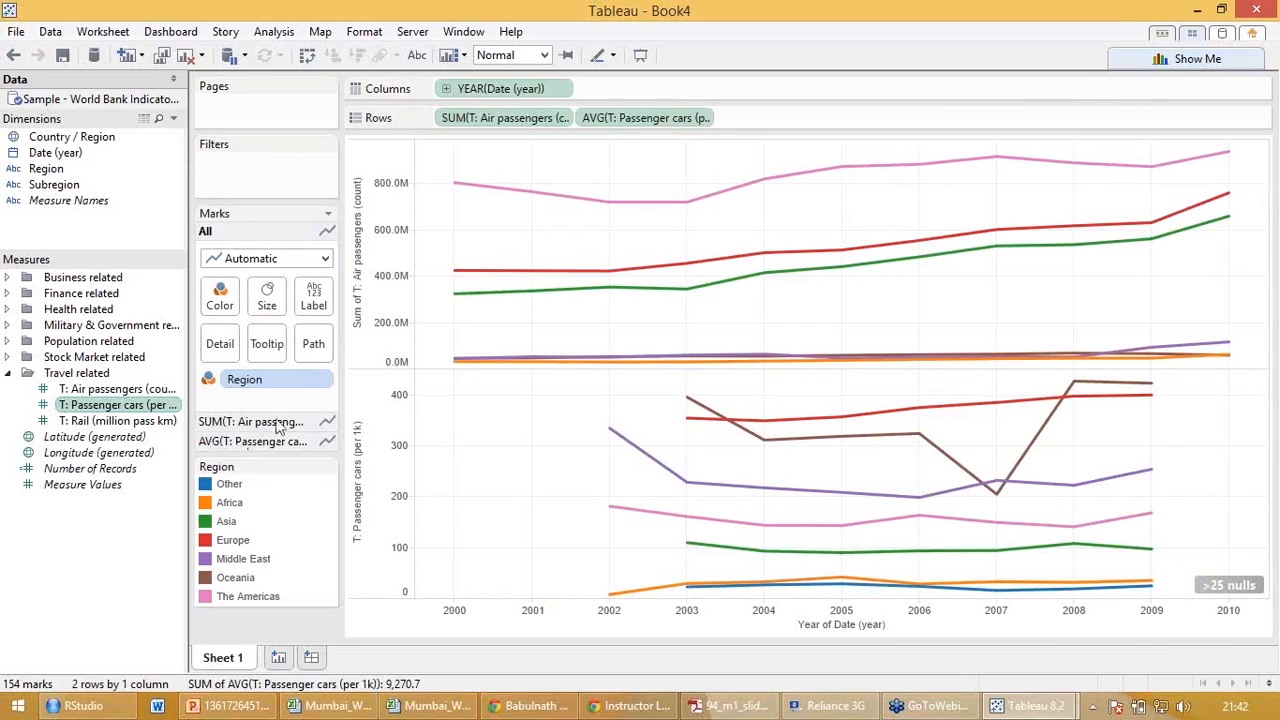
pyautogui.click(704, 119)
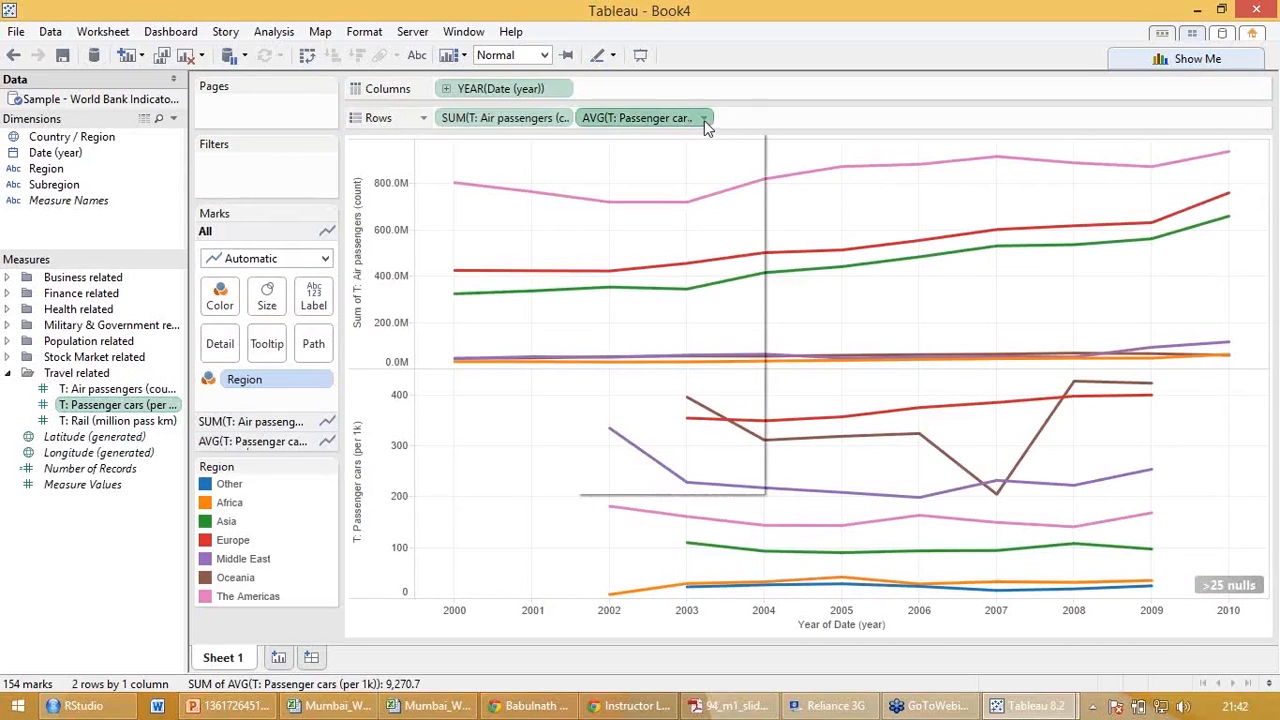
pyautogui.moveTo(686, 303)
pyautogui.click(875, 303)
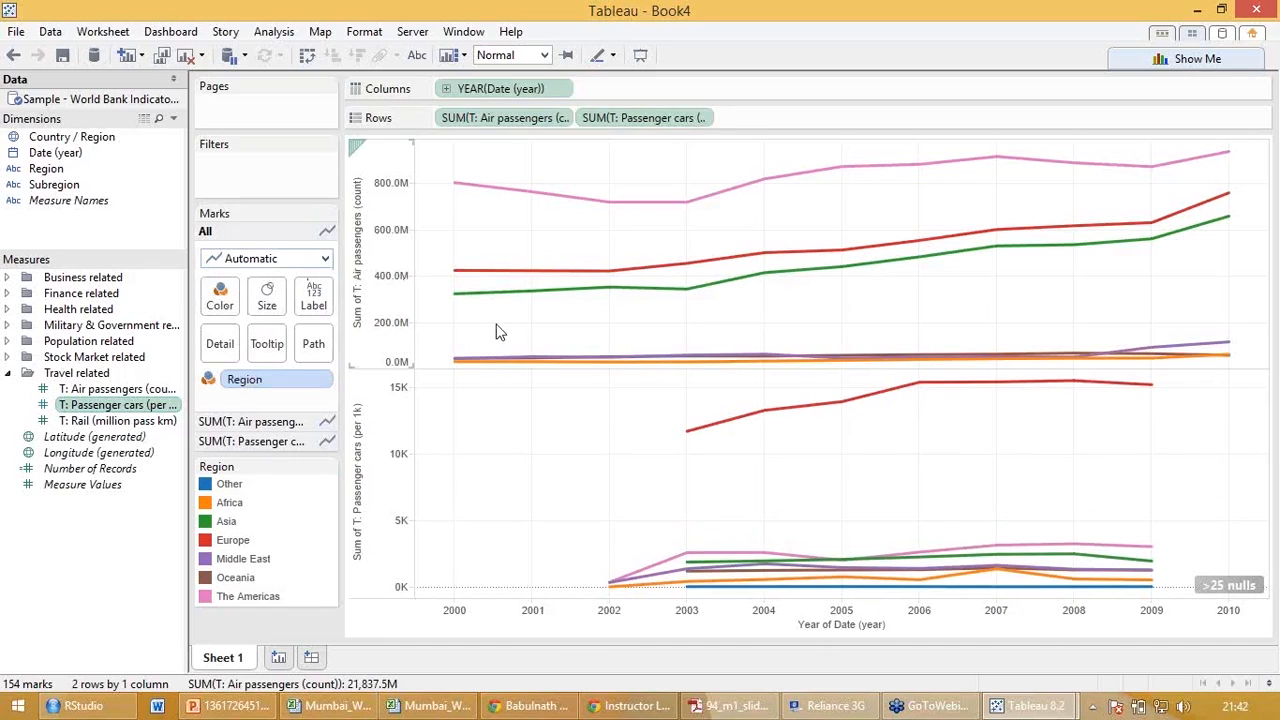
# Switch the mark type of both charts to Bar and back to Line.
pyautogui.click(324, 258)
pyautogui.click(280, 298)
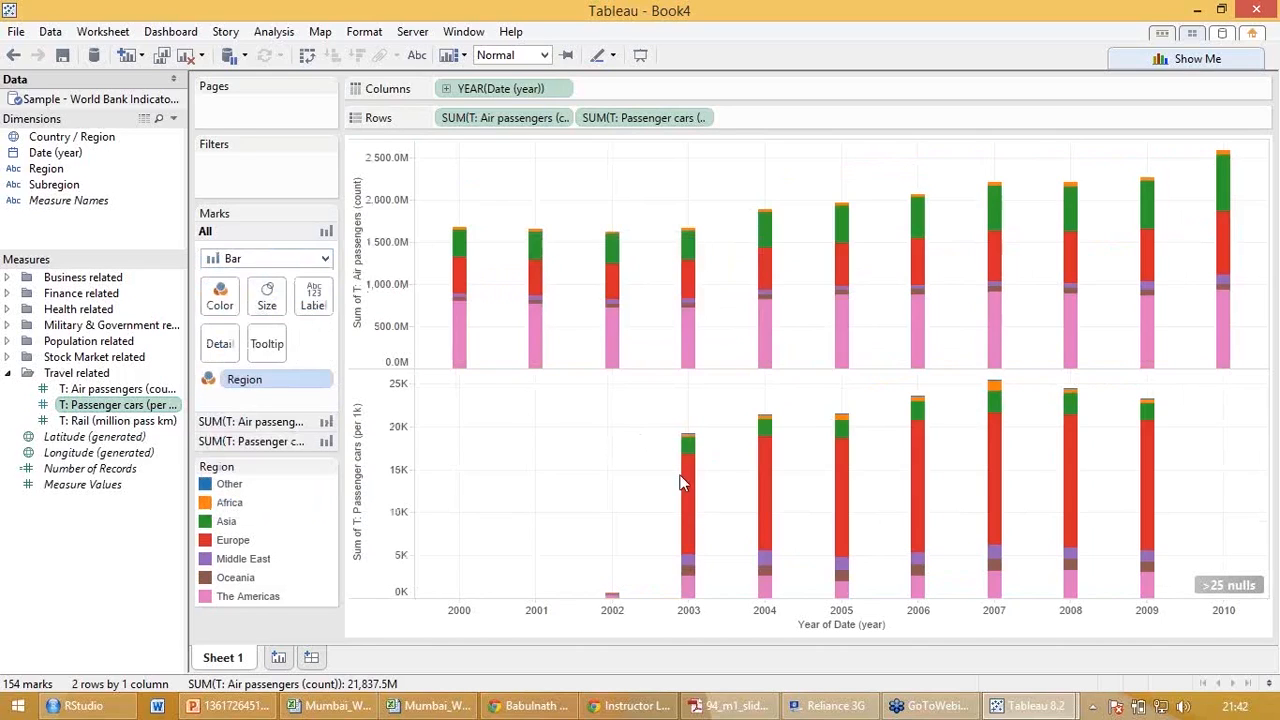
pyautogui.click(326, 259)
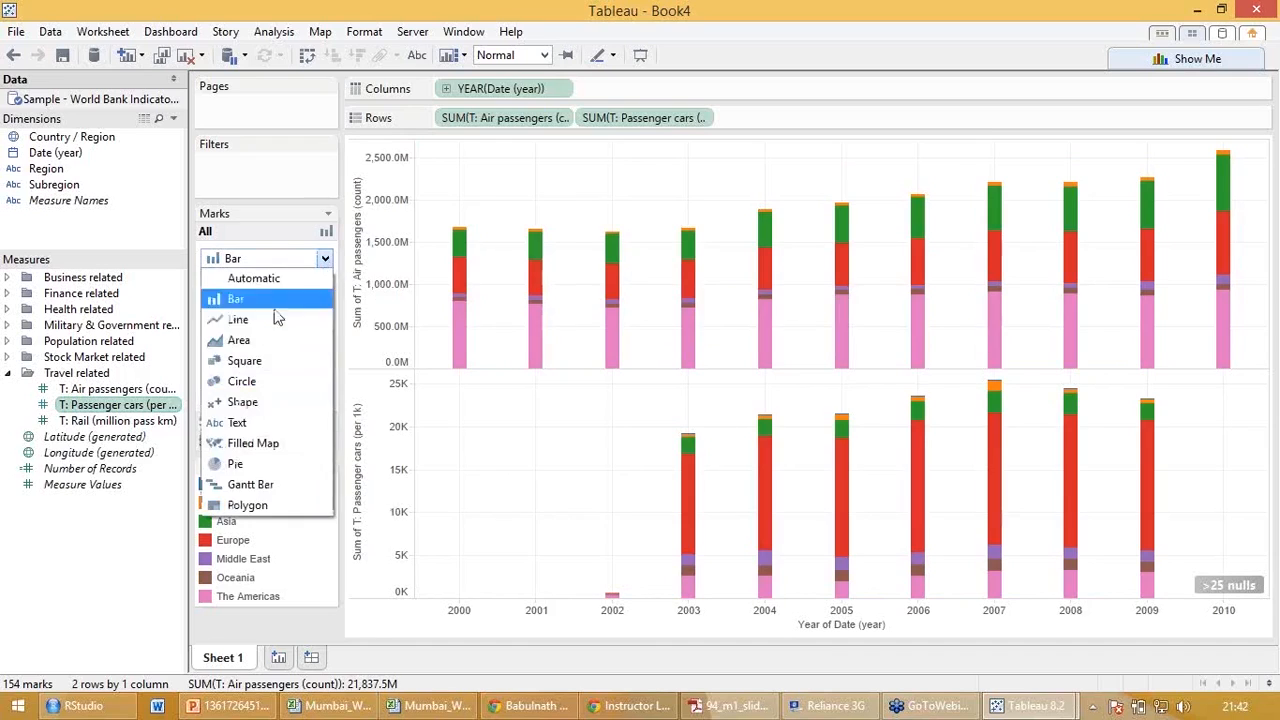
pyautogui.click(234, 320)
# Set the mark type to Area for the air passengers chart and to Bar for the passenger cars chart.
pyautogui.click(252, 421)
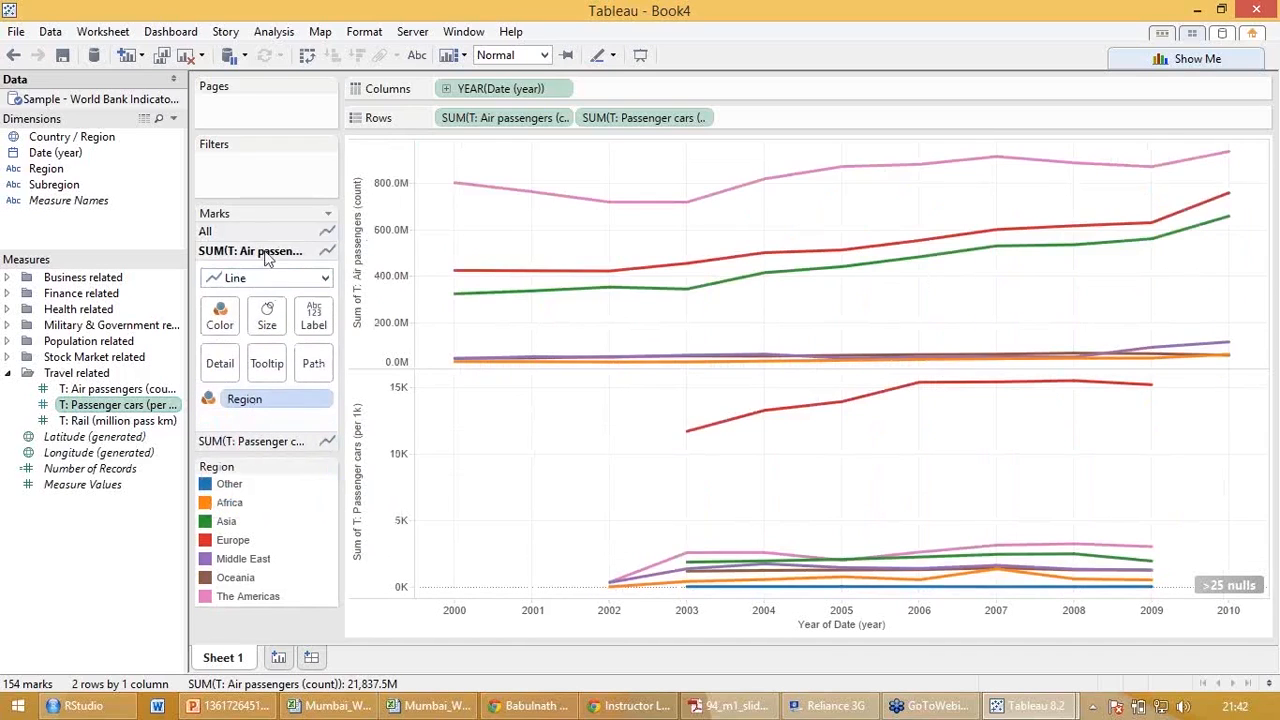
pyautogui.click(325, 281)
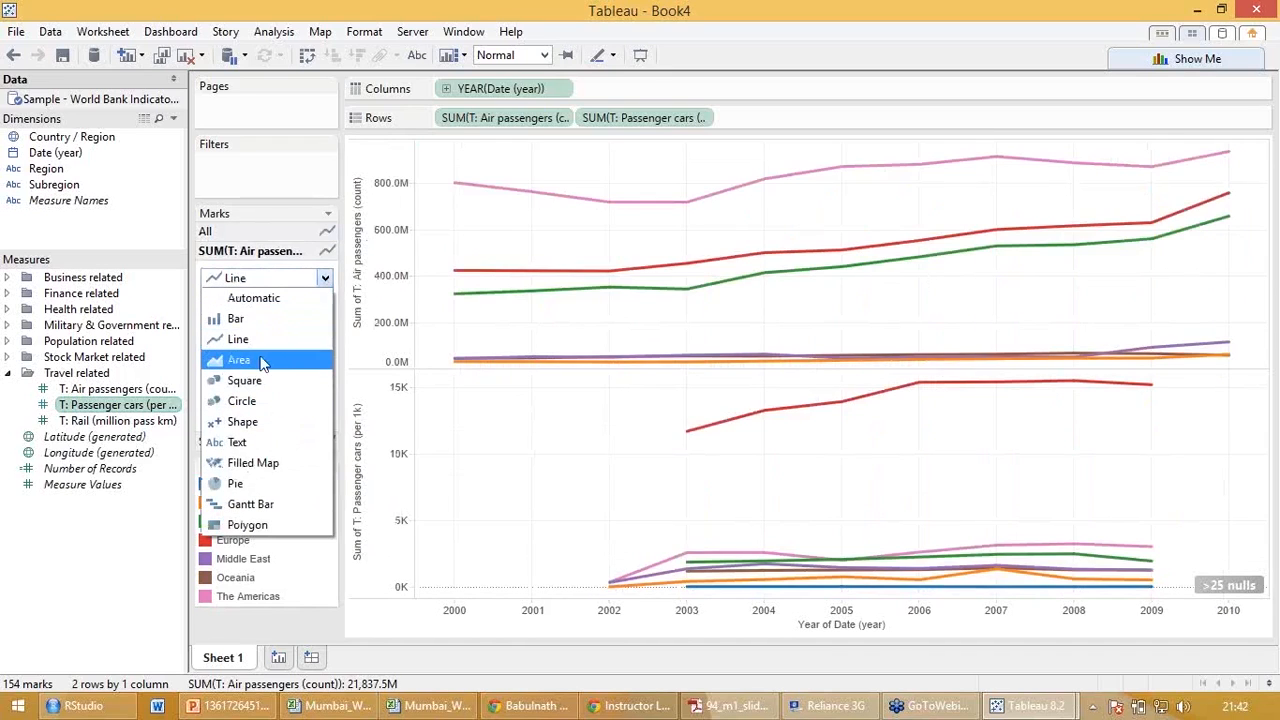
pyautogui.click(261, 362)
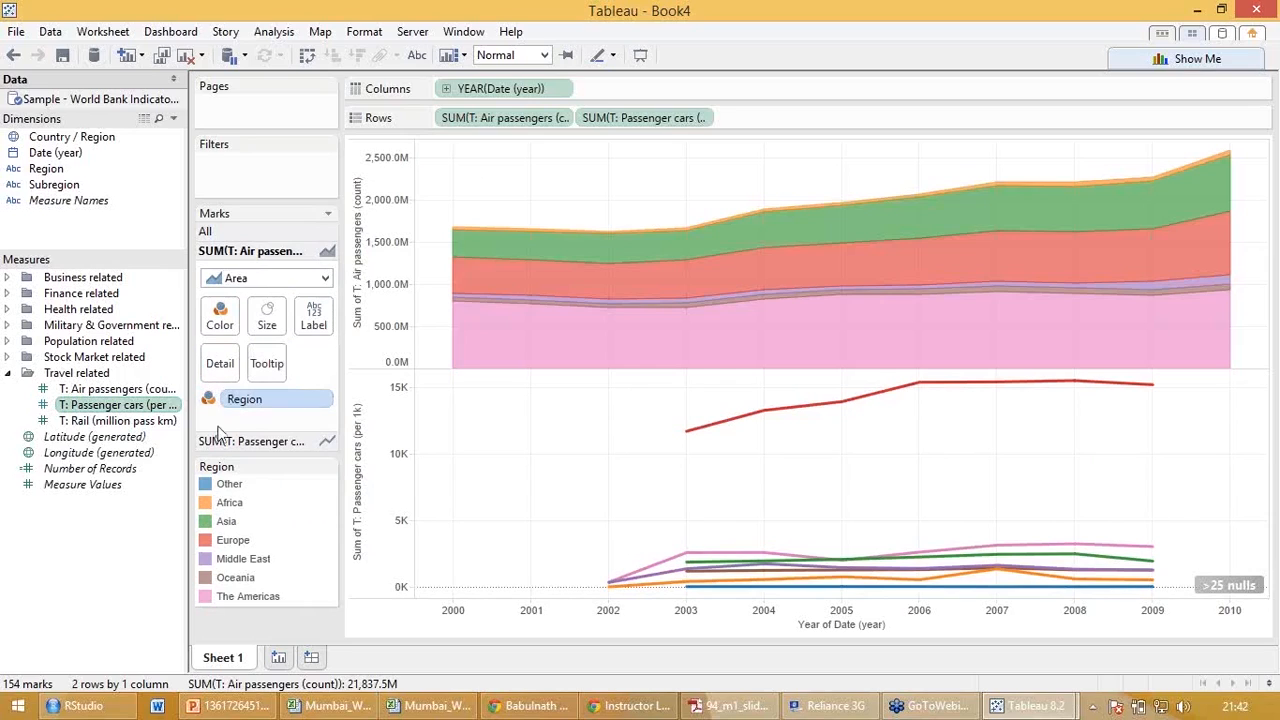
pyautogui.click(222, 442)
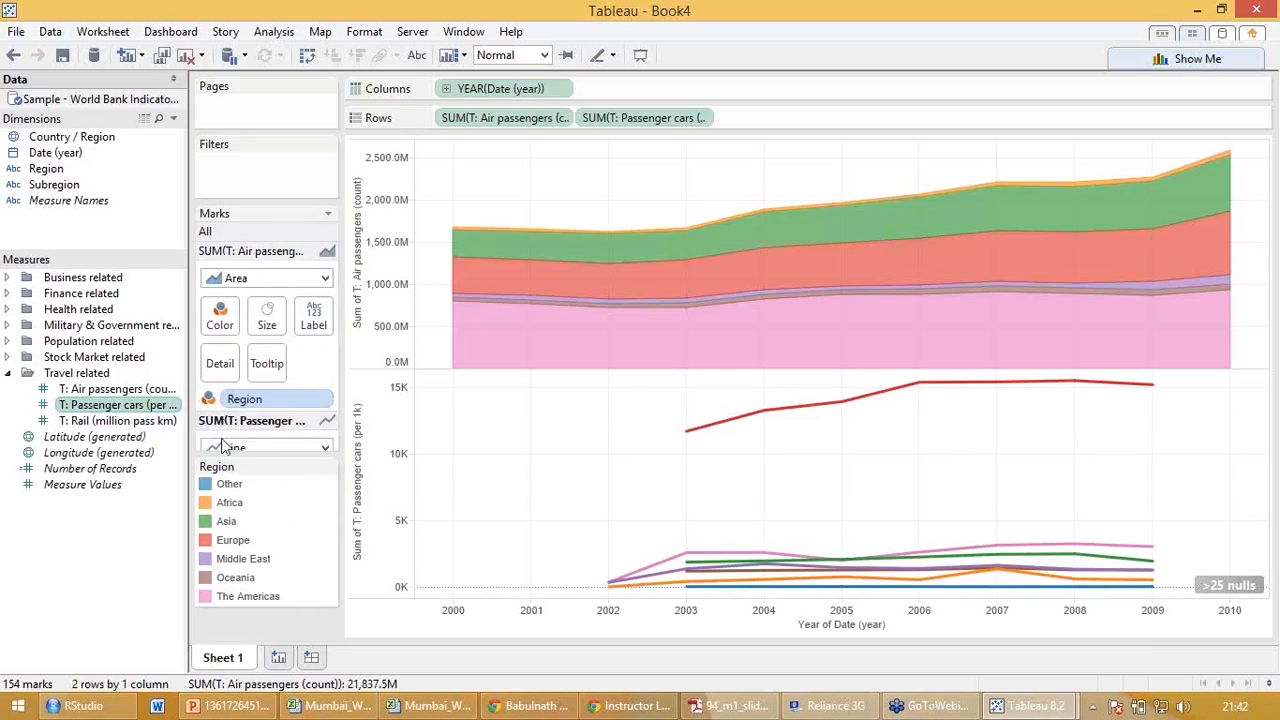
pyautogui.click(323, 297)
pyautogui.click(262, 338)
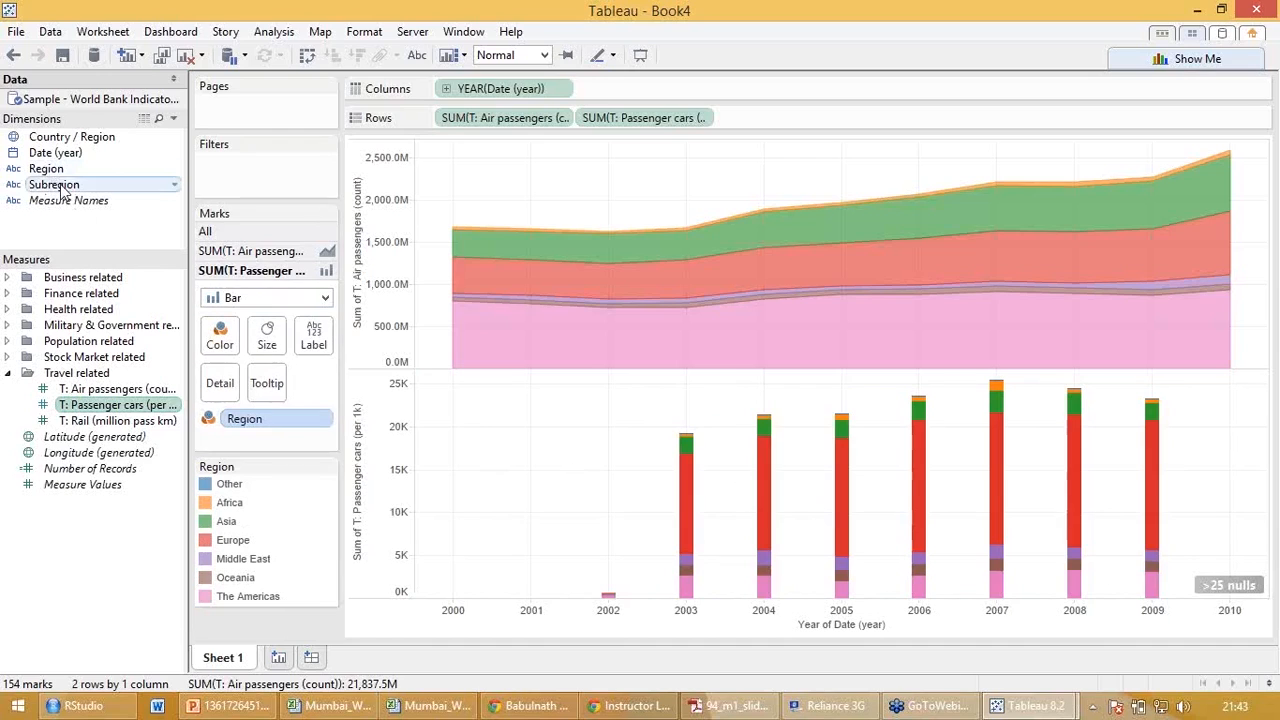
# Color the passenger cars bars by Subregion, and put Region back on their Color.
pyautogui.click(220, 336)
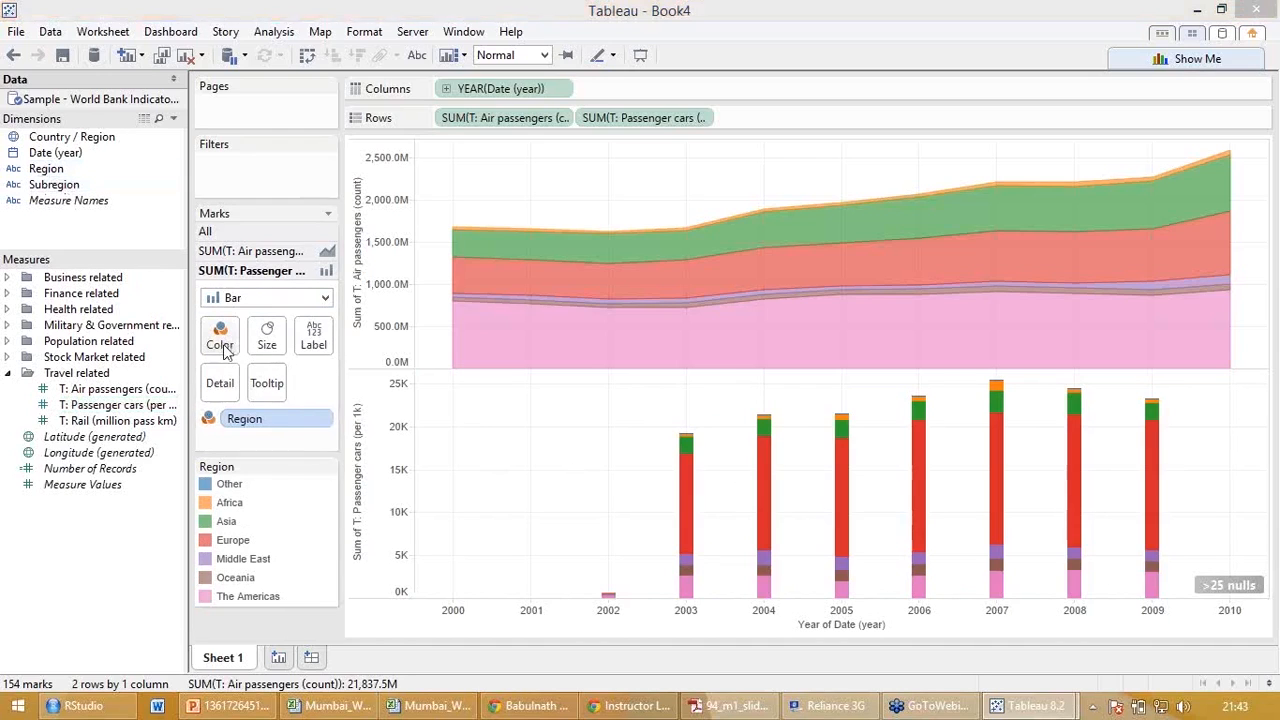
pyautogui.moveTo(51, 187); pyautogui.dragTo(226, 350)
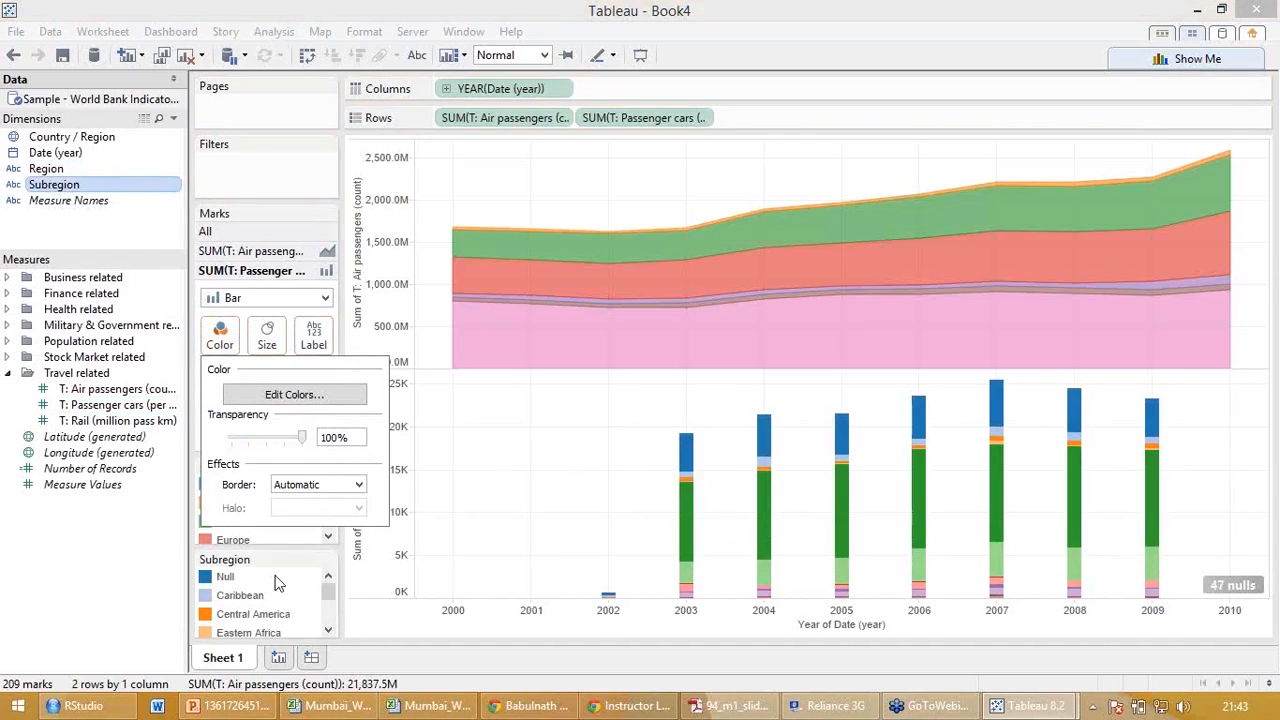
pyautogui.click(85, 637)
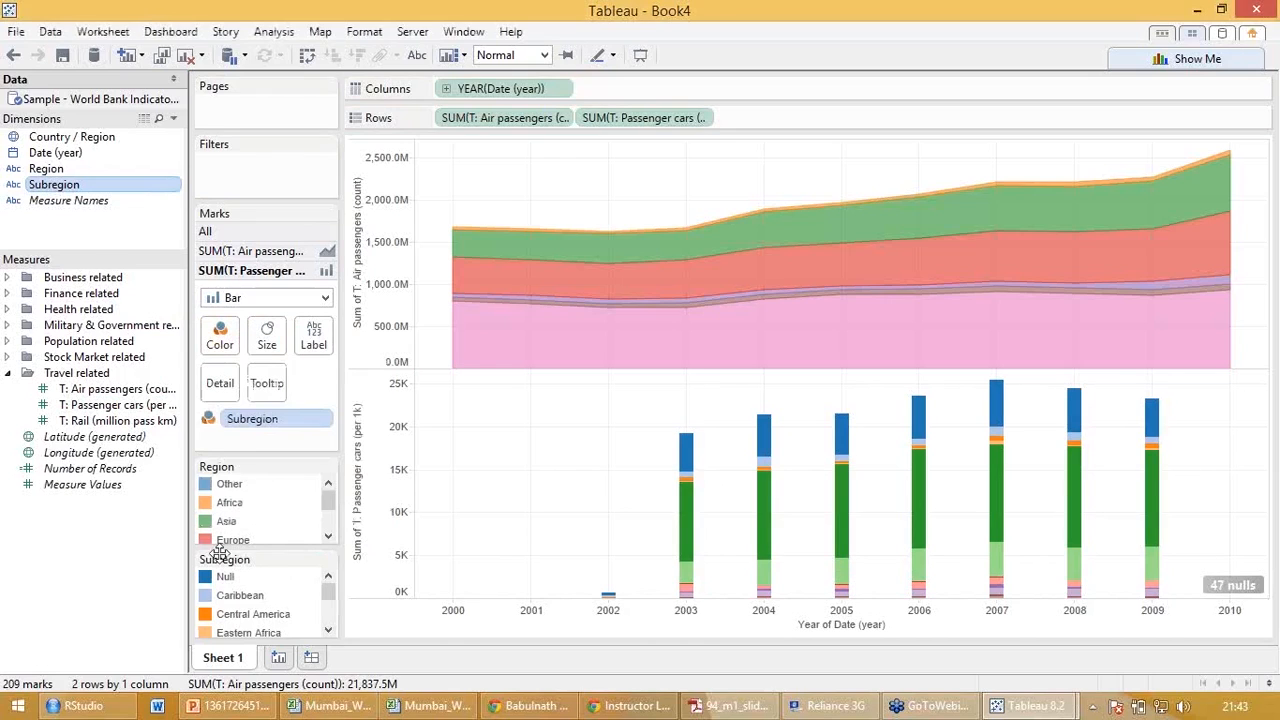
pyautogui.click(224, 420)
pyautogui.moveTo(226, 420); pyautogui.dragTo(229, 340)
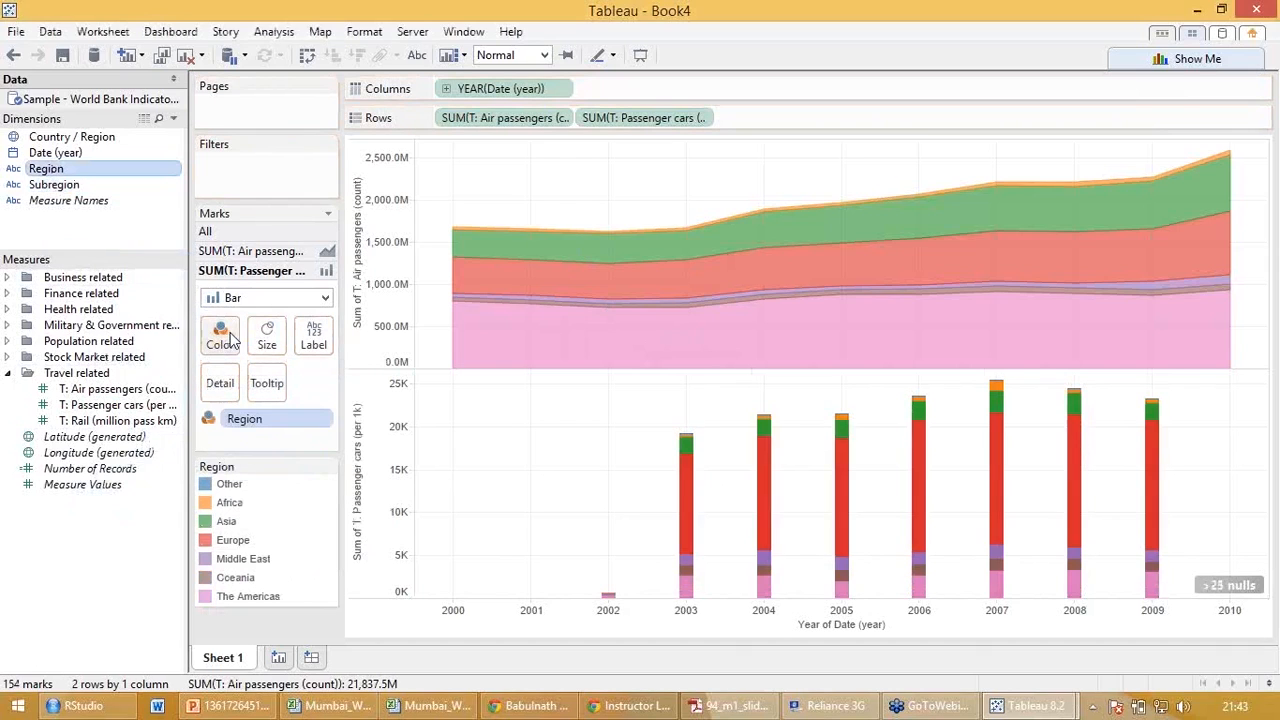
# Combine the summed passenger cars and air passengers measures into a single dual-axis chart.
pyautogui.click(705, 119)
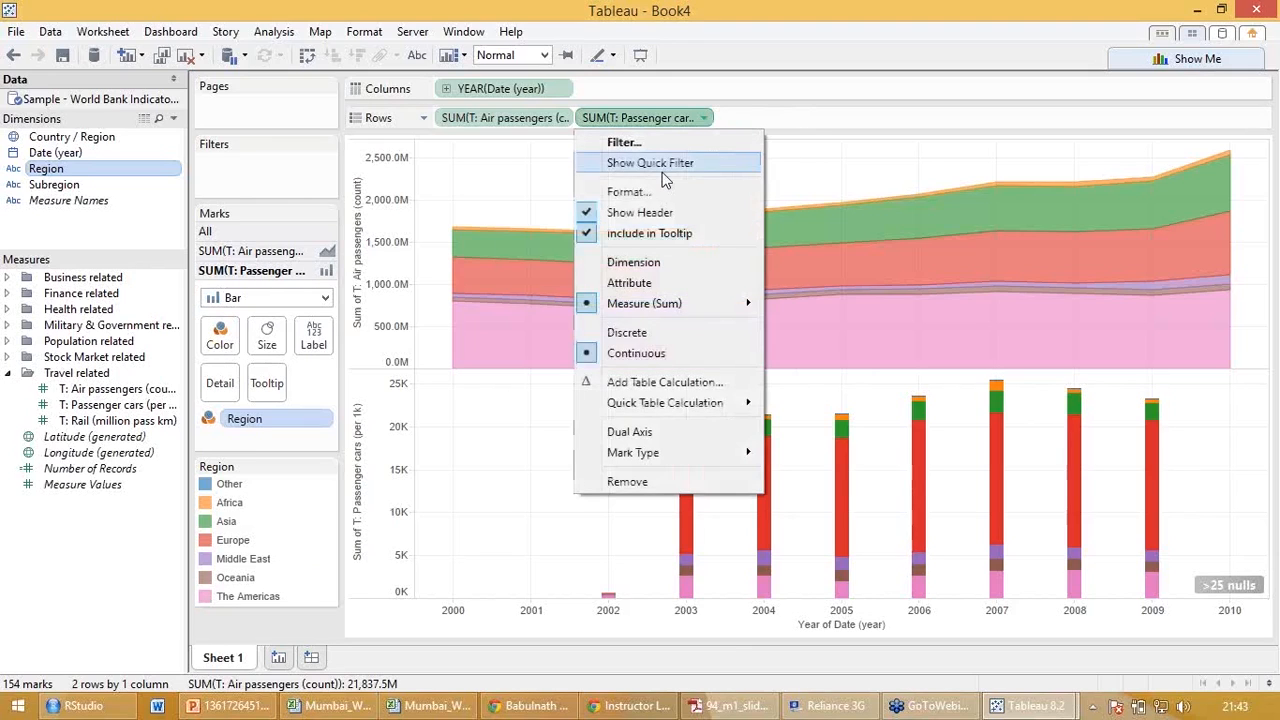
pyautogui.click(630, 432)
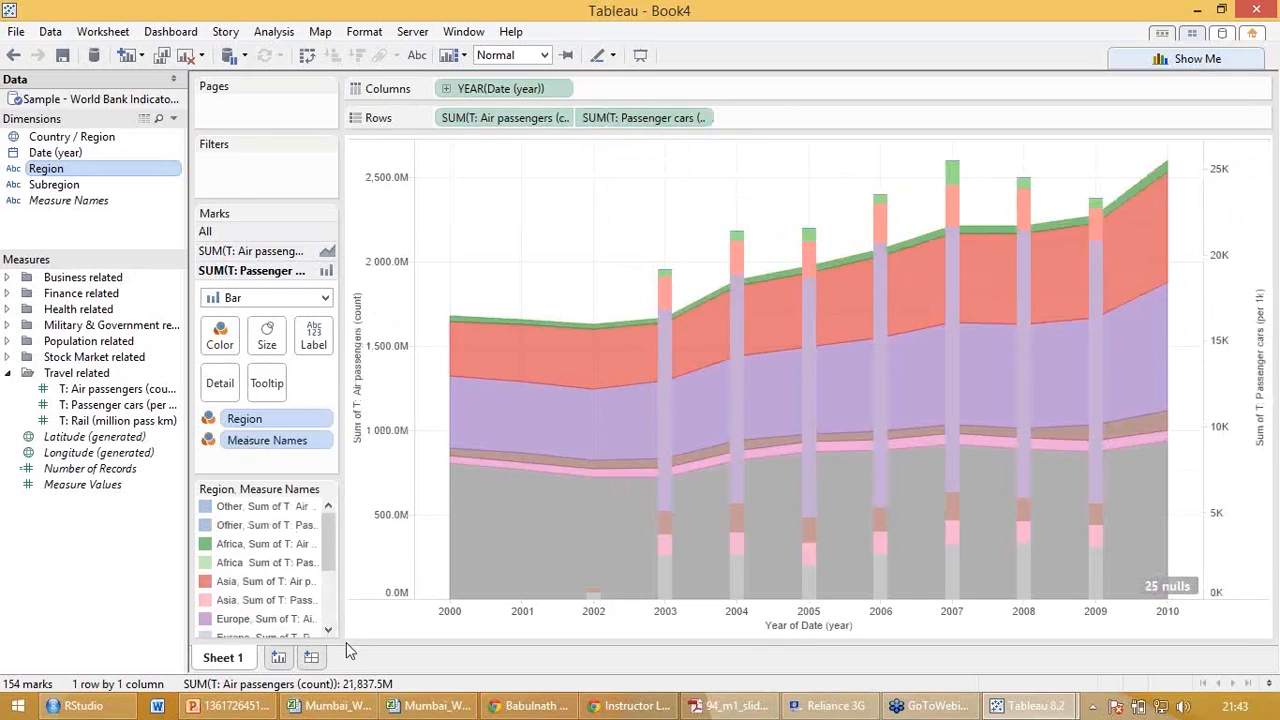
pyautogui.moveTo(728, 522)
# Clear Region and Measure Names from the marks, and color all marks of the dual-axis chart by Region.
pyautogui.moveTo(244, 419); pyautogui.dragTo(80, 525)
pyautogui.moveTo(267, 419); pyautogui.dragTo(108, 514)
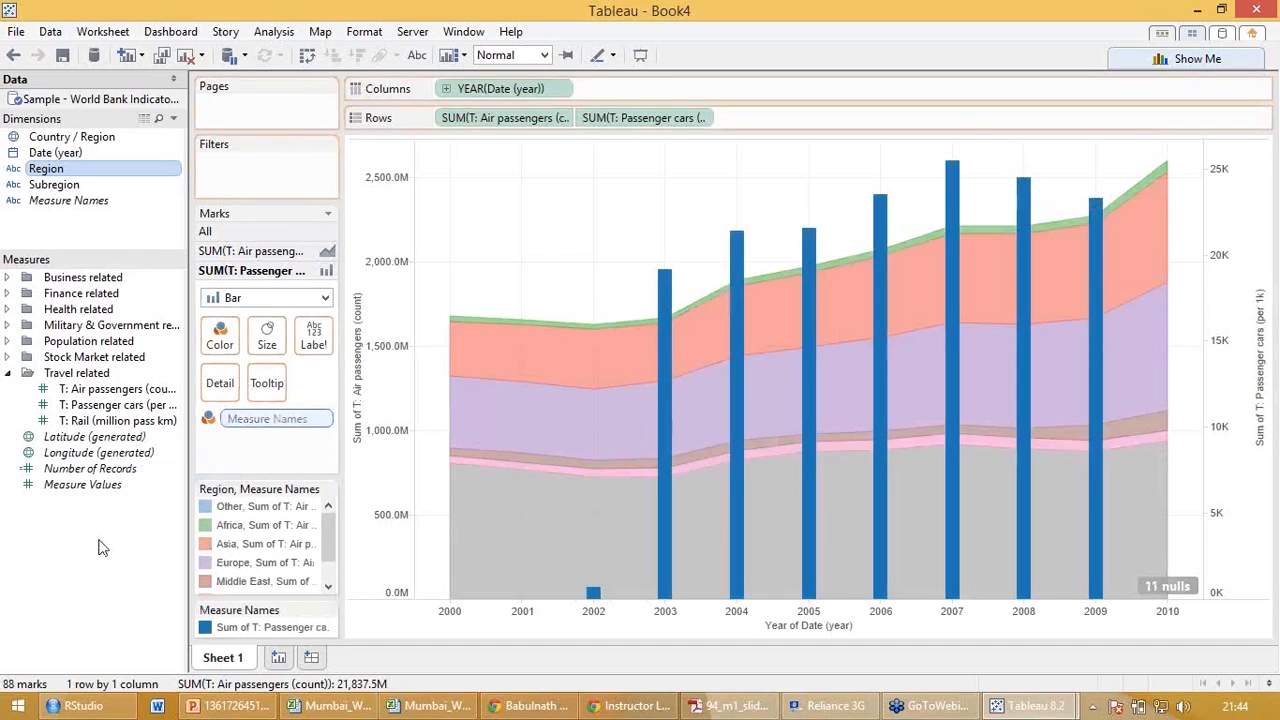
pyautogui.click(293, 234)
pyautogui.moveTo(310, 377); pyautogui.dragTo(70, 545)
pyautogui.moveTo(46, 168); pyautogui.dragTo(220, 296)
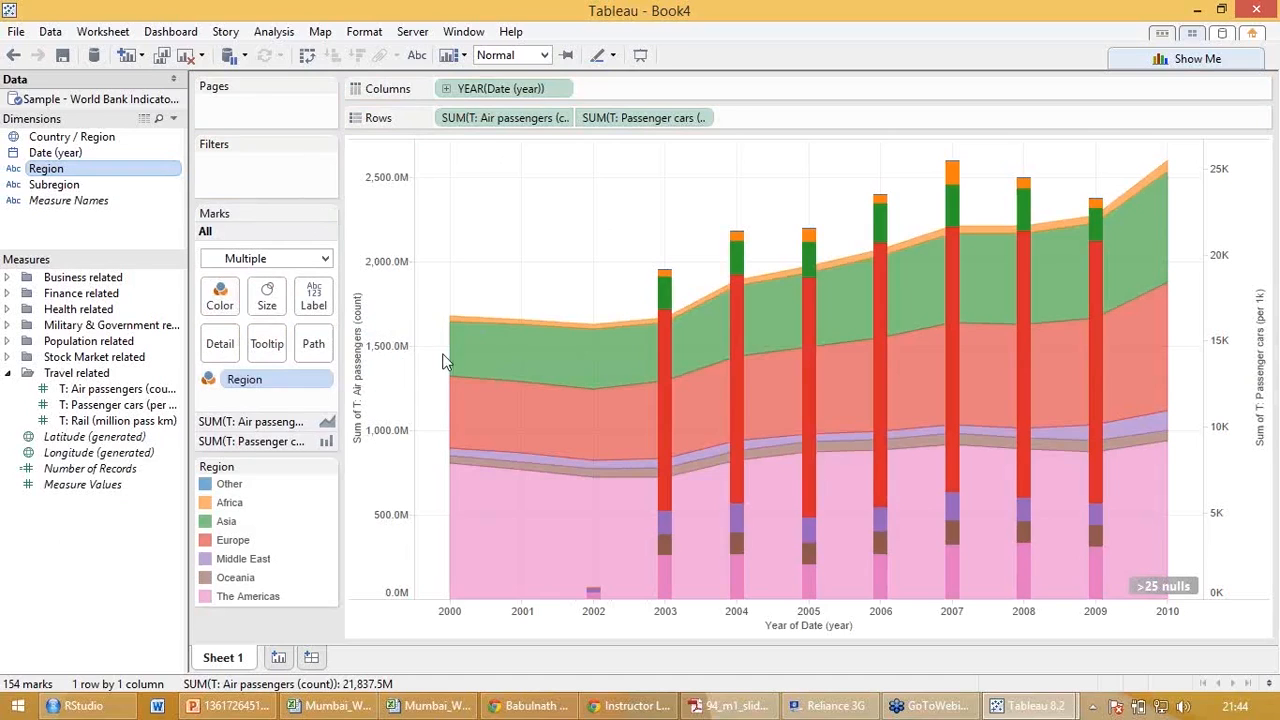
# Highlight Europe across the dual-axis chart, examine its air passengers area and passenger cars bars, and clear the highlight.
pyautogui.moveTo(593, 389)
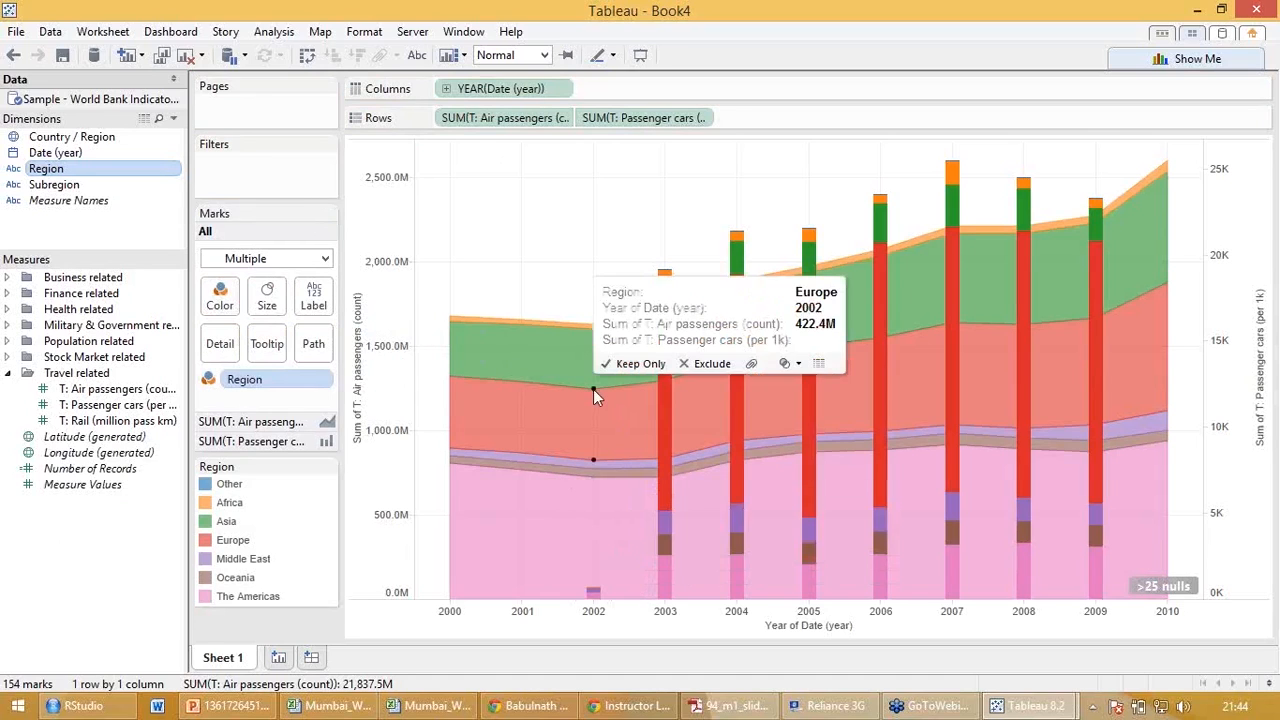
pyautogui.click(530, 426)
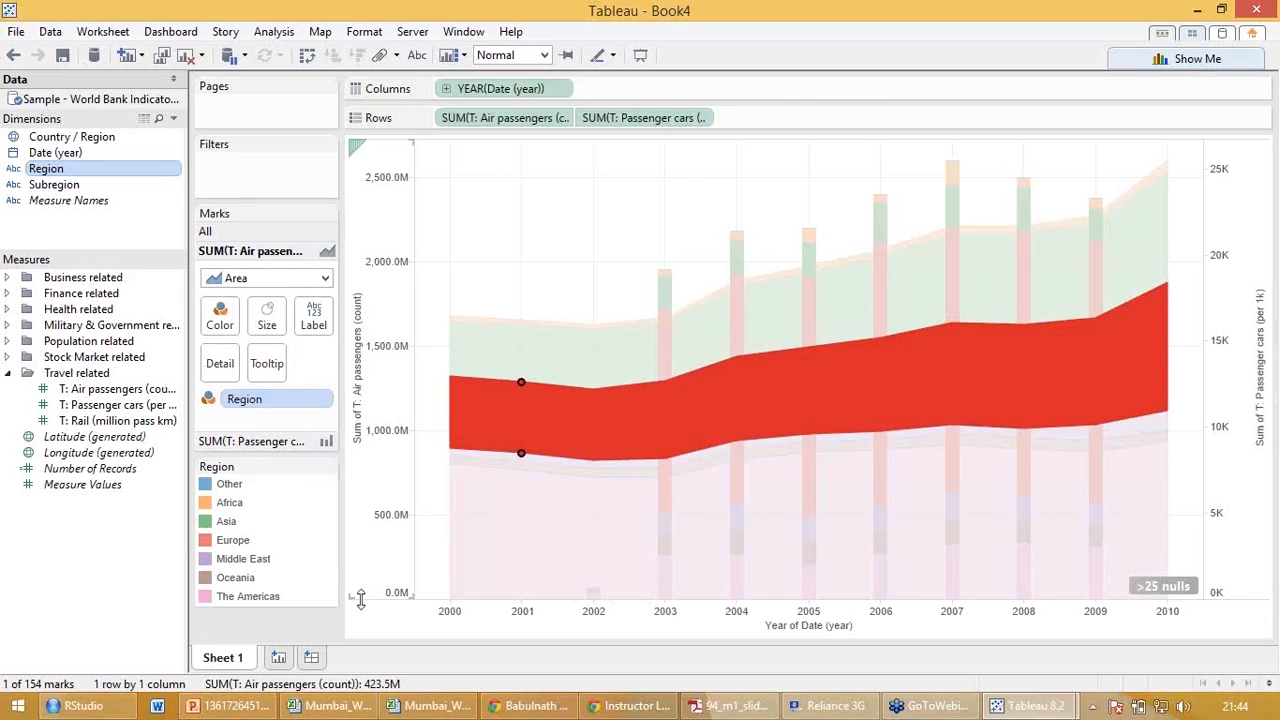
pyautogui.click(275, 626)
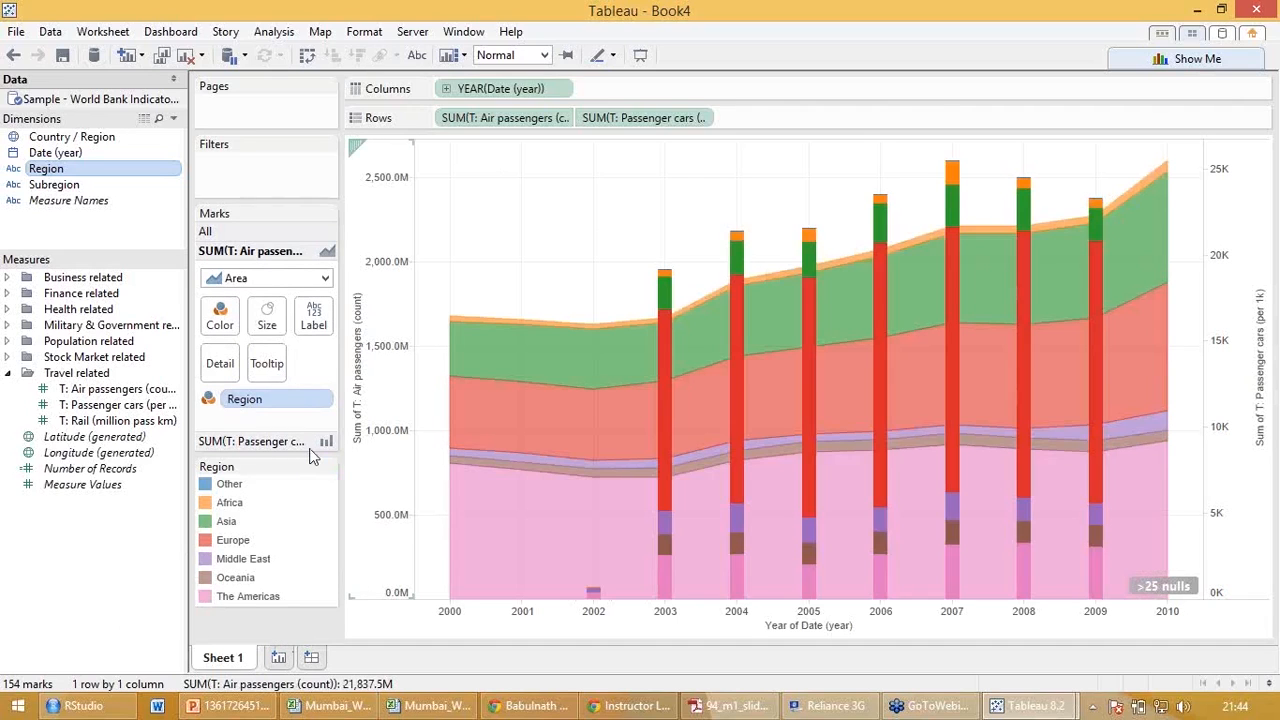
pyautogui.click(232, 540)
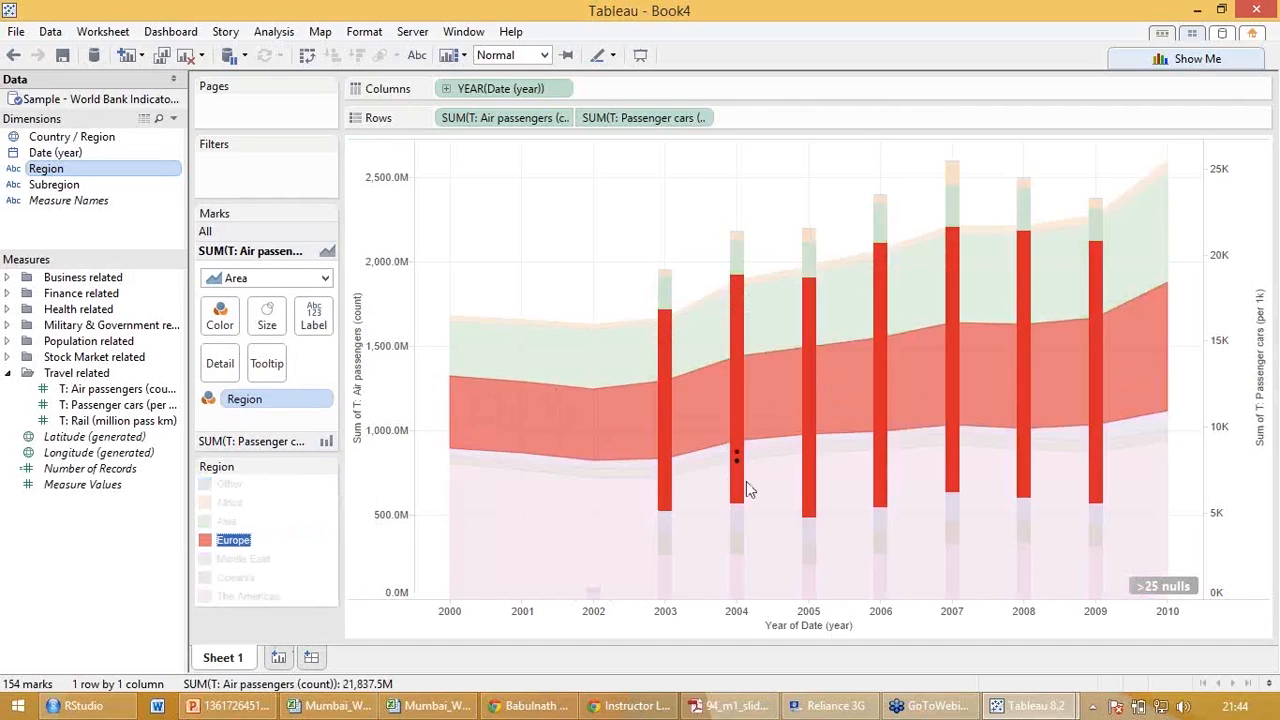
pyautogui.moveTo(750, 489)
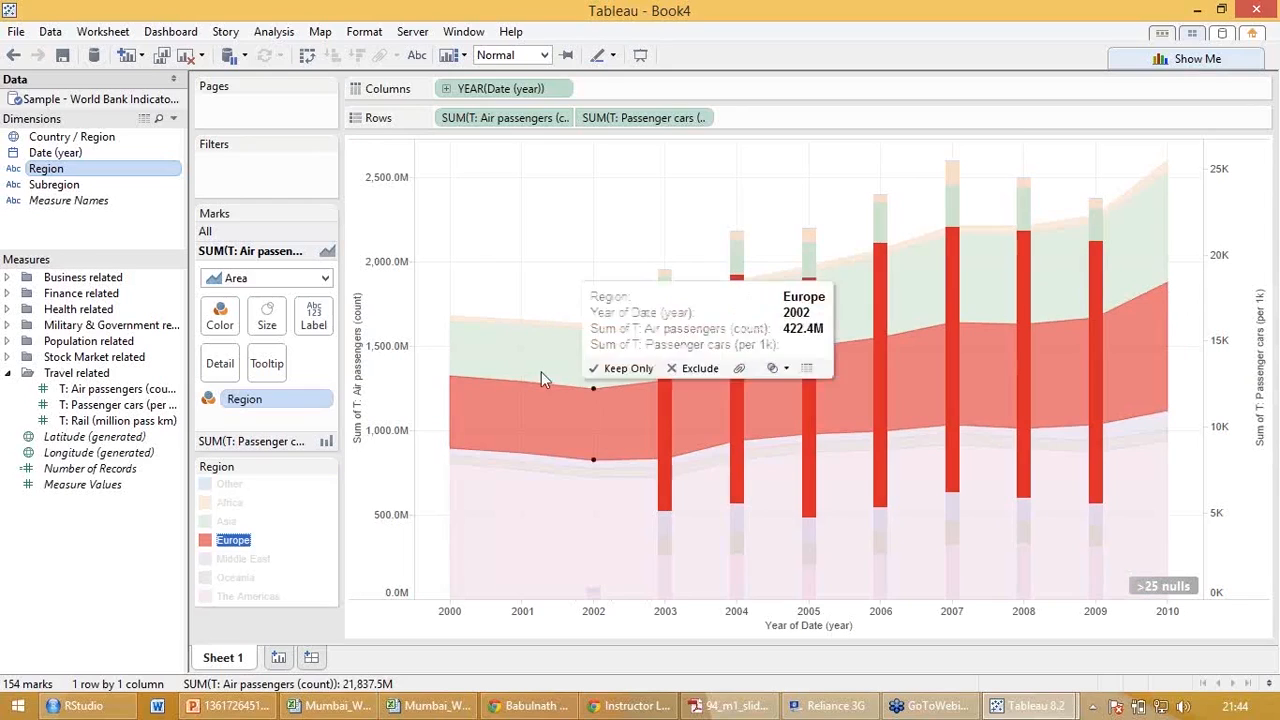
pyautogui.moveTo(580, 404)
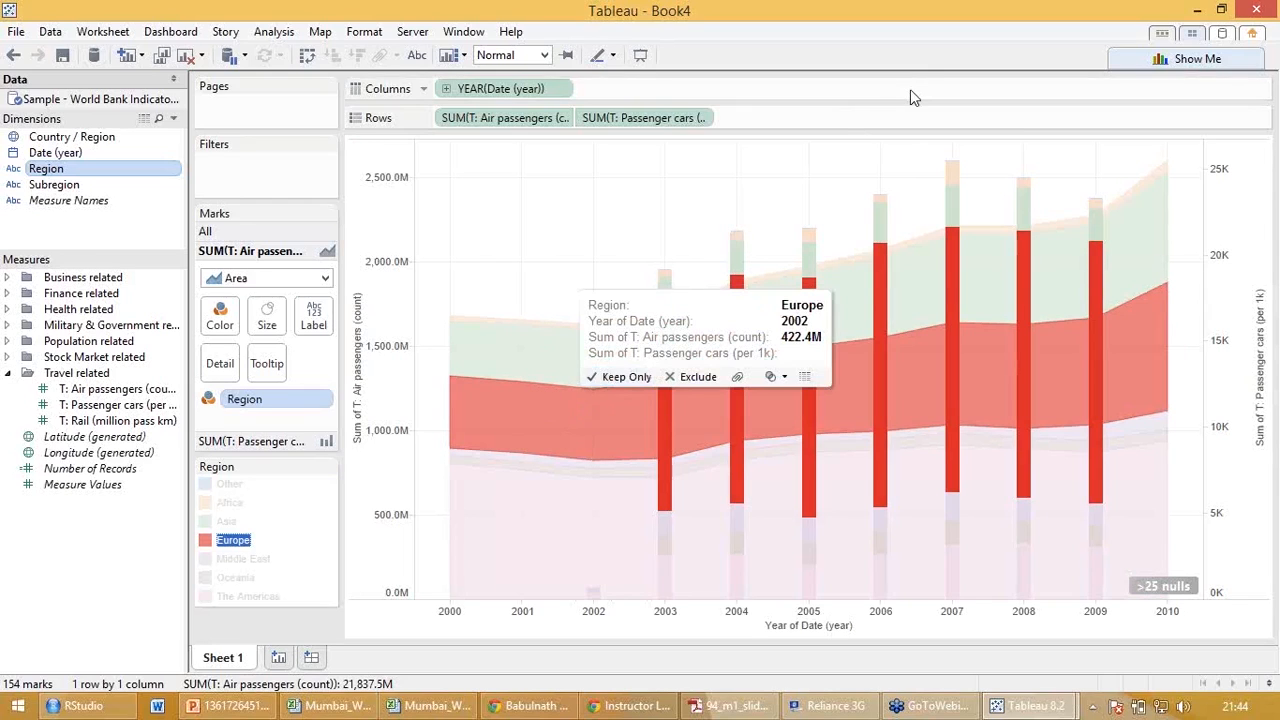
pyautogui.click(626, 203)
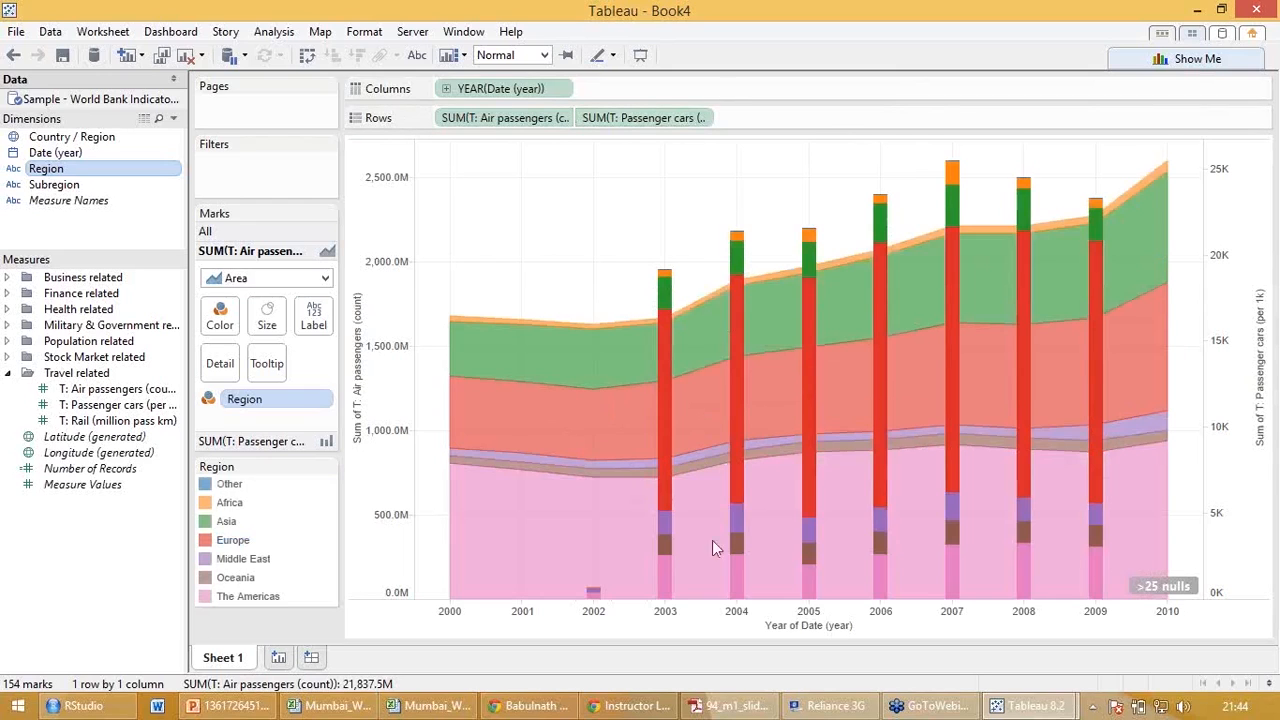
# Change the mark type of the passenger cars measure to Line in the dual-axis chart.
pyautogui.click(727, 14)
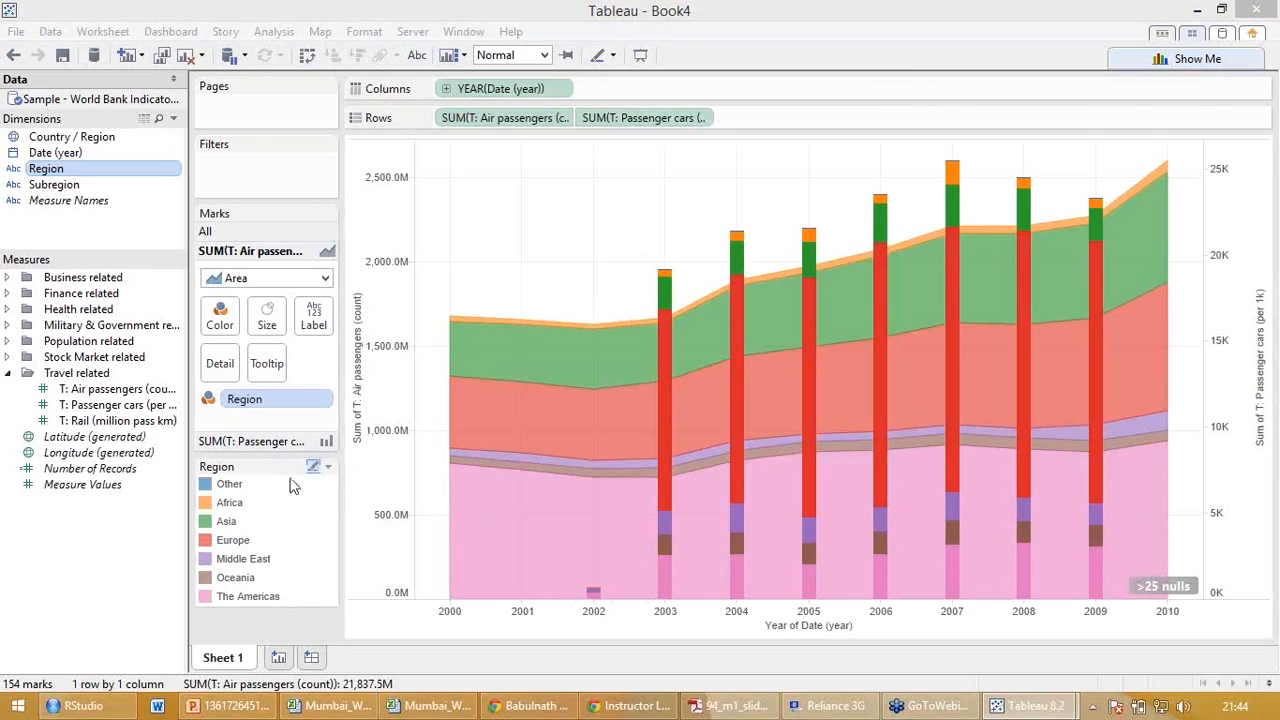
pyautogui.click(281, 444)
pyautogui.click(329, 298)
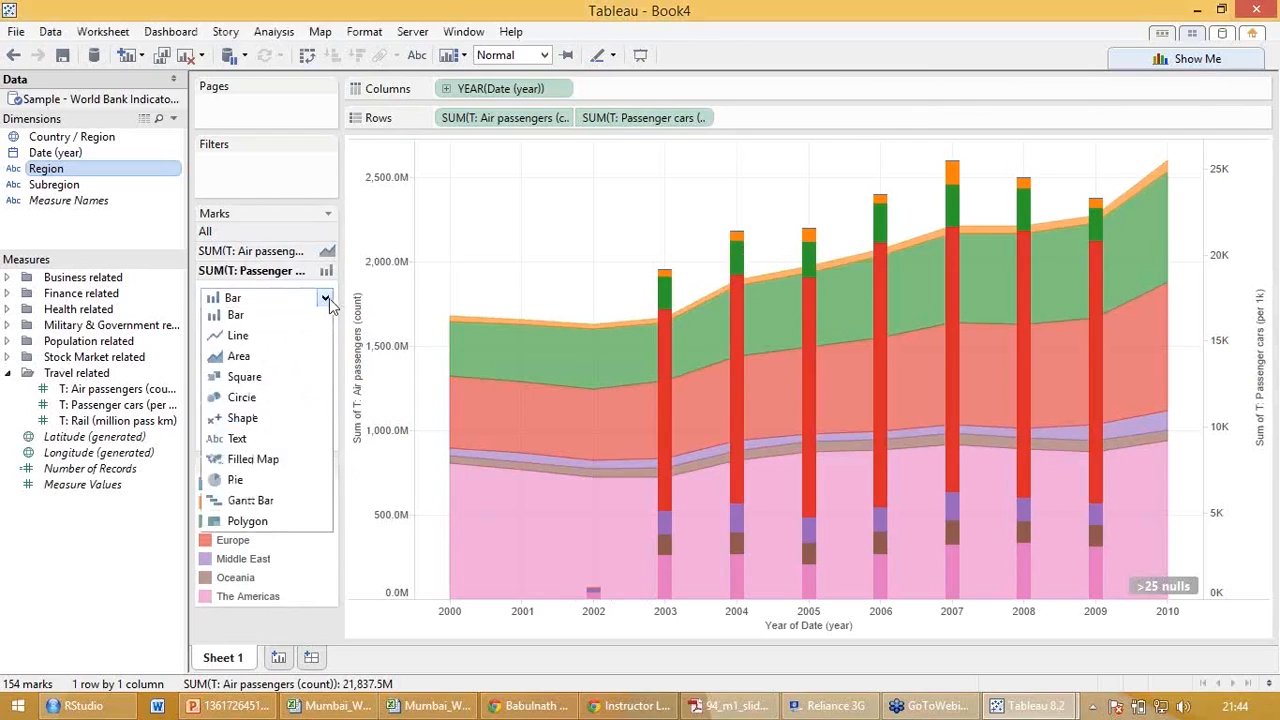
pyautogui.click(260, 350)
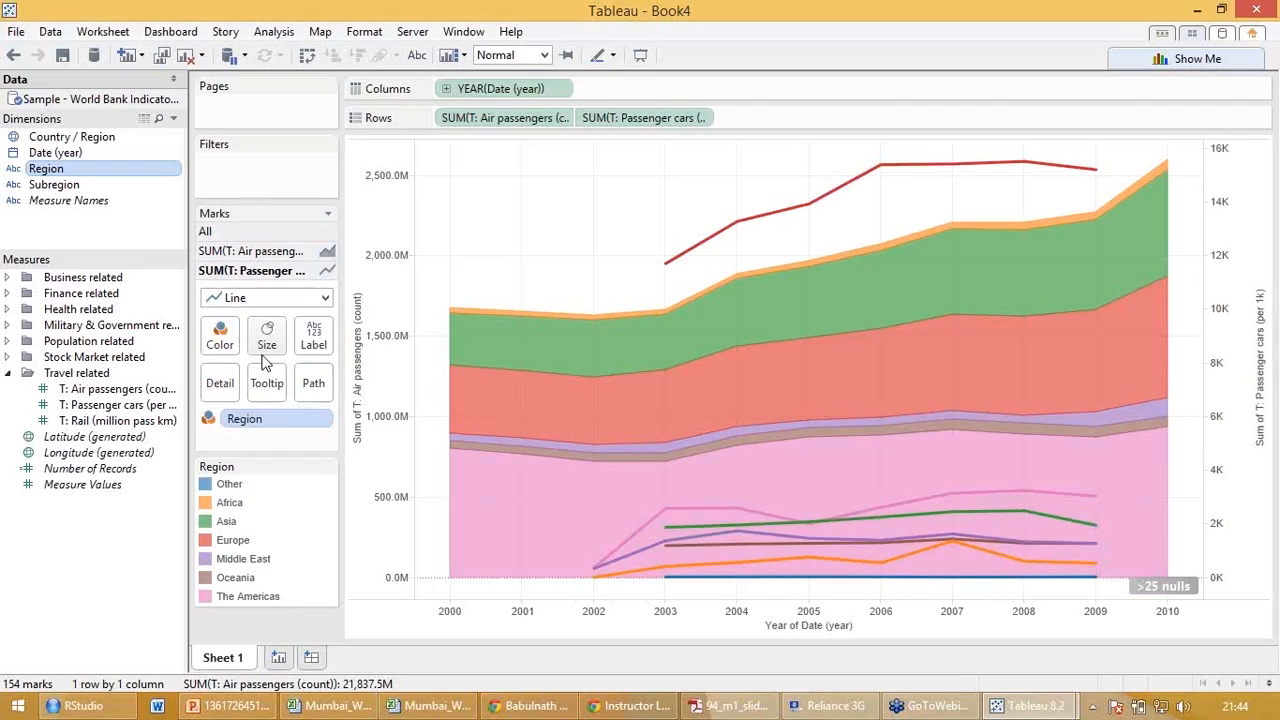
pyautogui.click(723, 5)
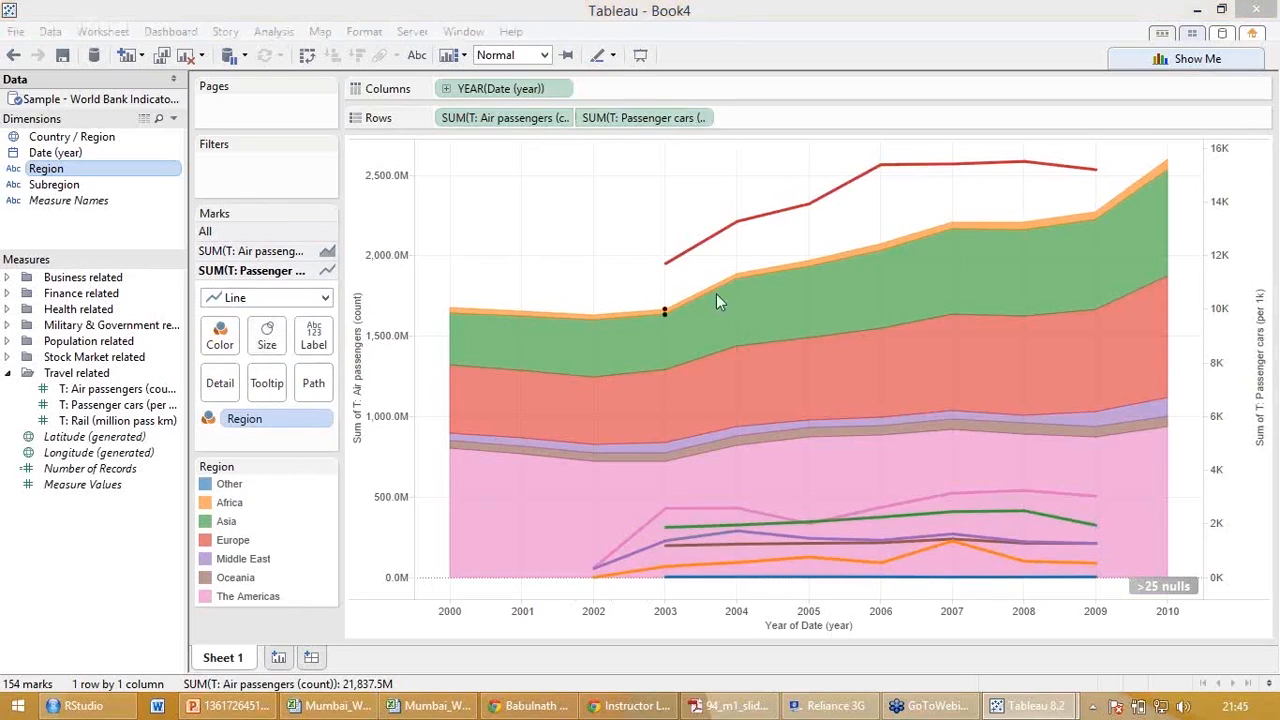
# Highlight Europe in the Region legend and compare its area and line with the marks of the other regions.
pyautogui.click(228, 540)
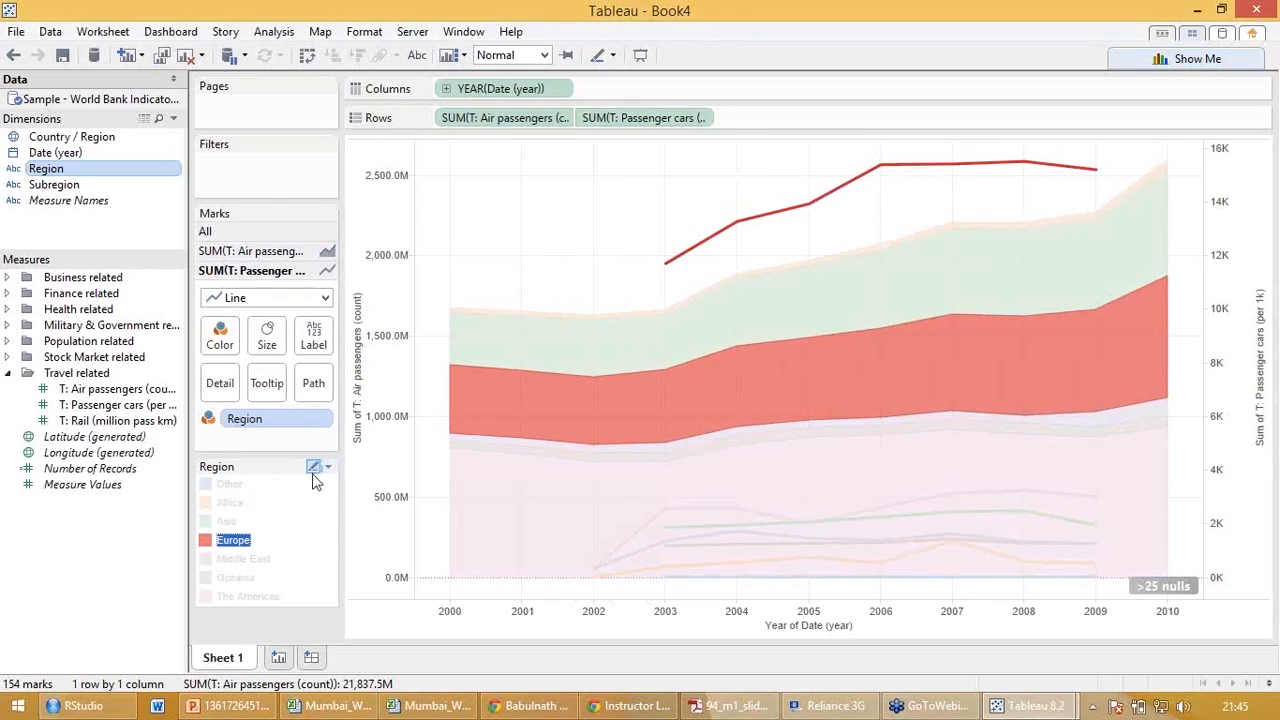
pyautogui.moveTo(512, 440)
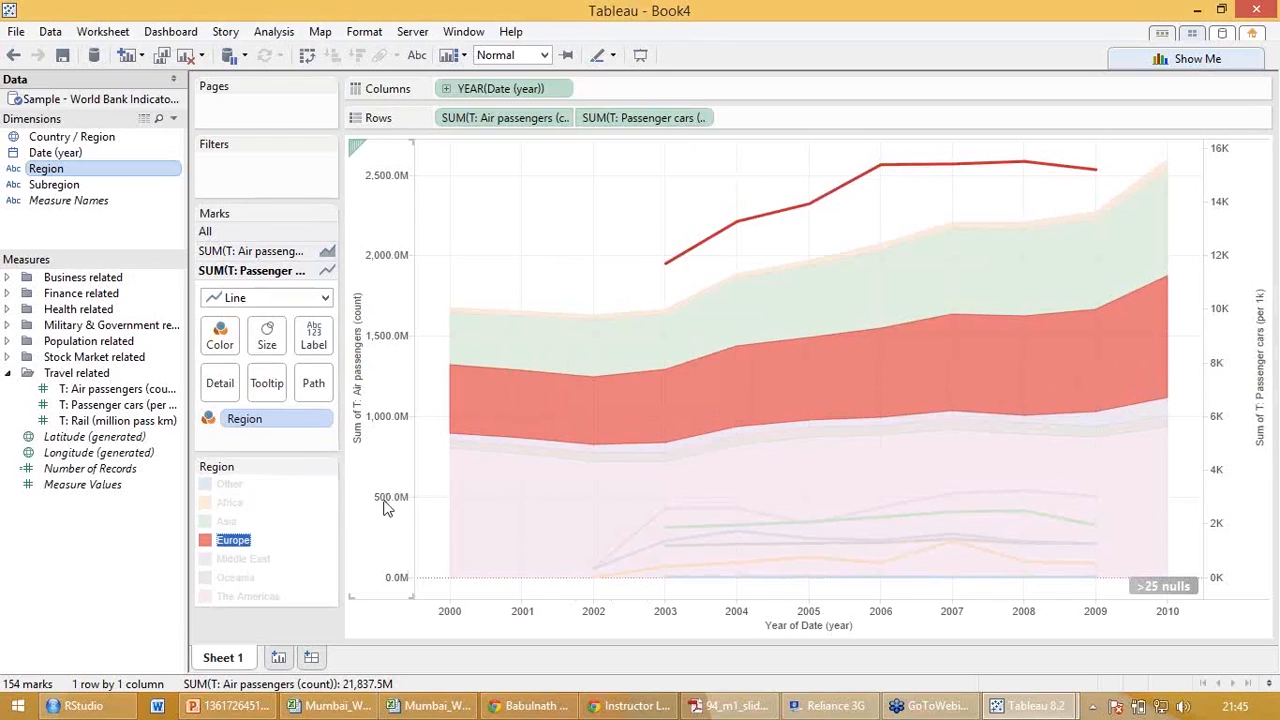
pyautogui.moveTo(1023, 492)
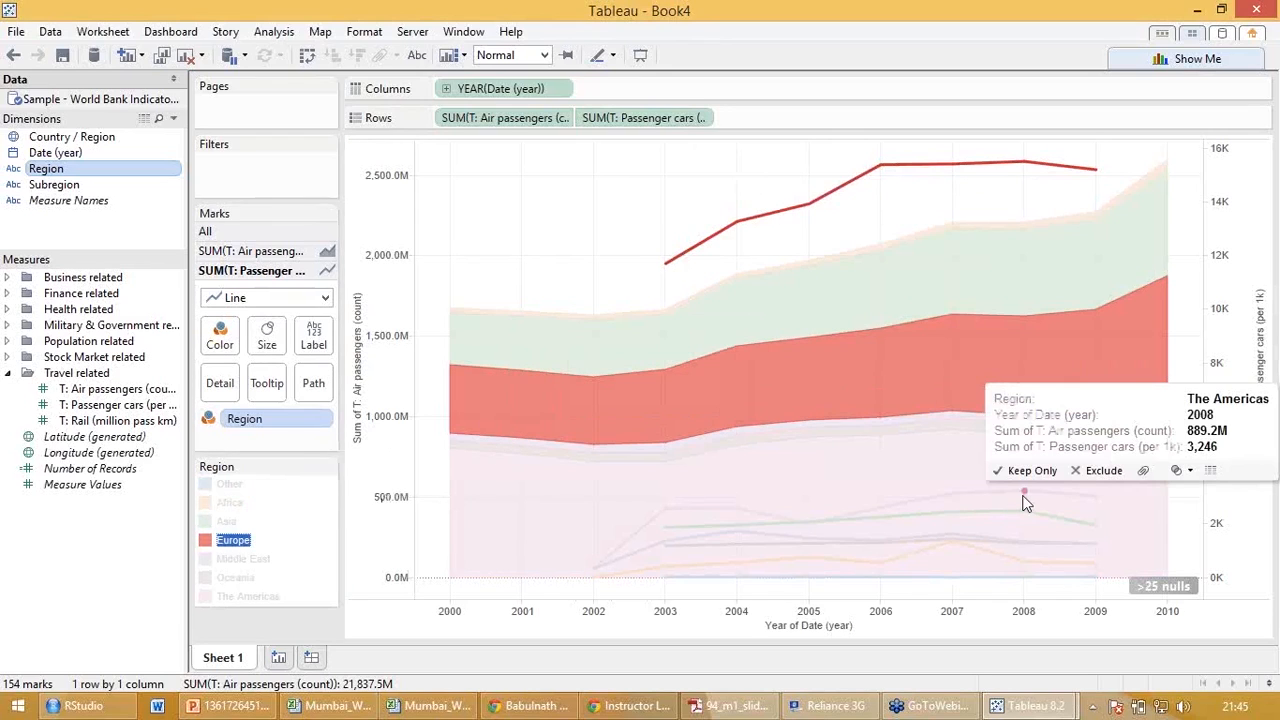
# Try synchronizing the passenger cars axis with the air passengers axis, and undo the synchronization.
pyautogui.rightClick(1213, 508)
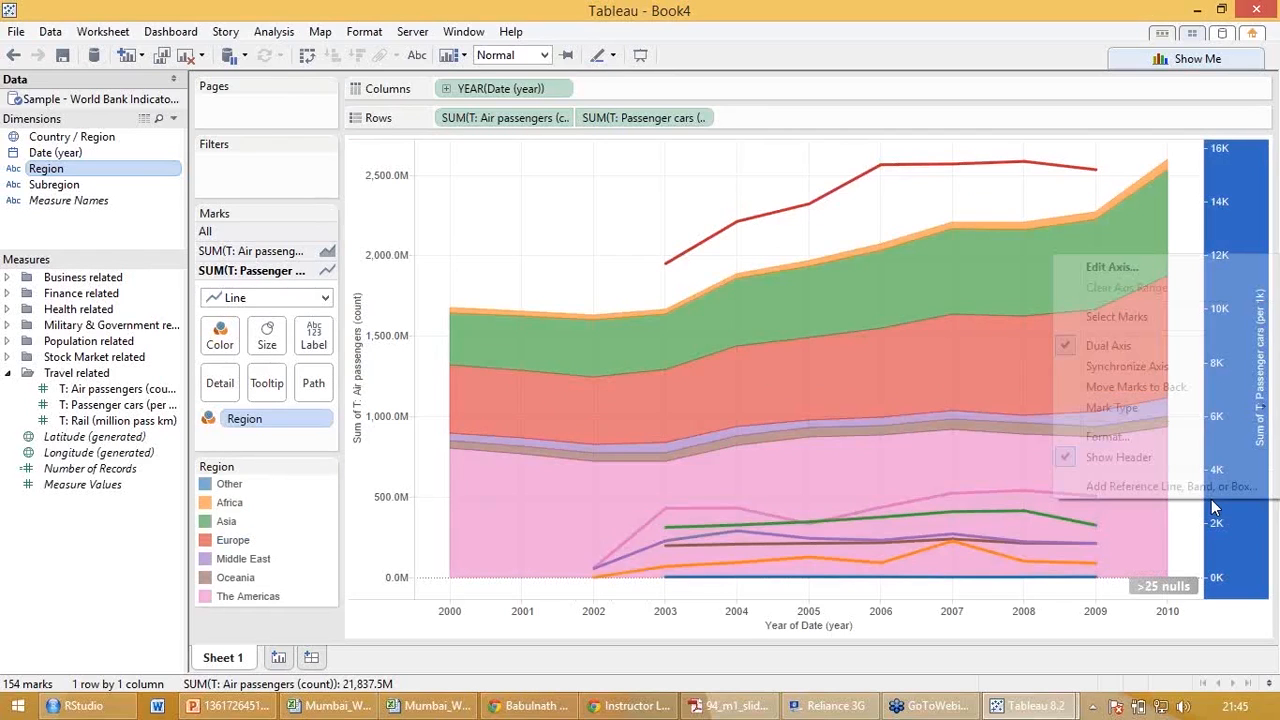
pyautogui.click(1165, 367)
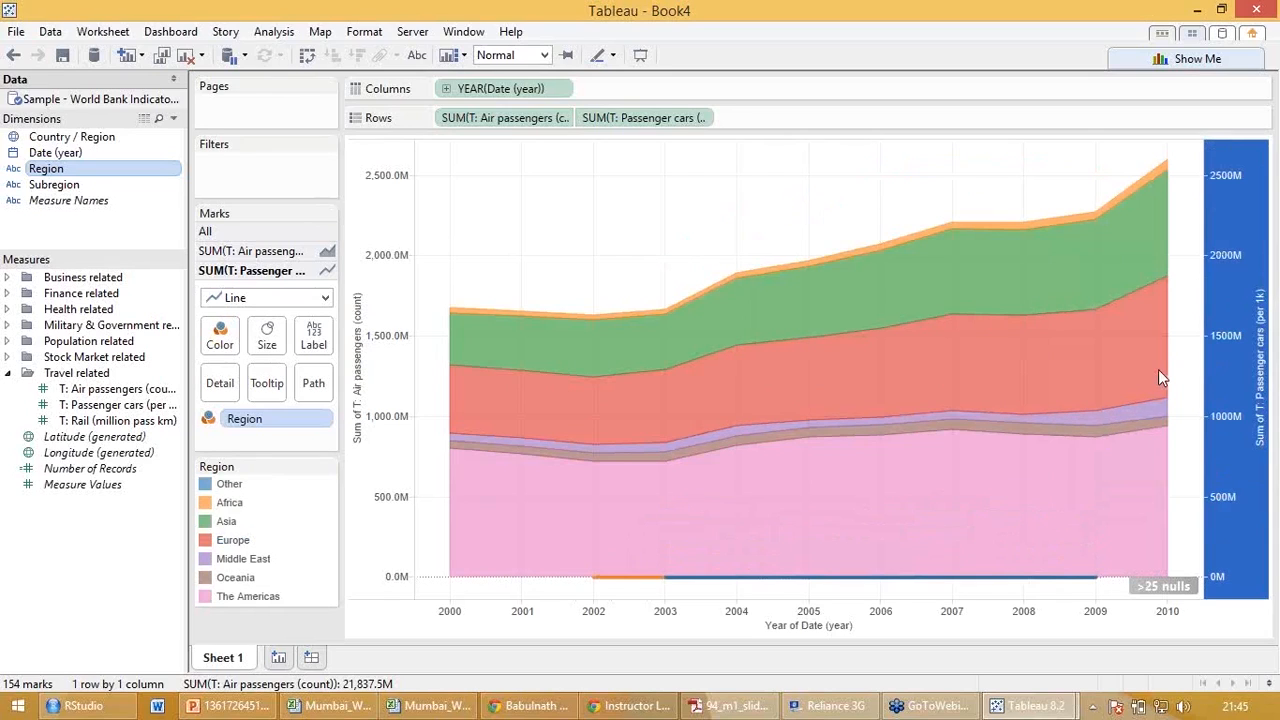
pyautogui.click(803, 150)
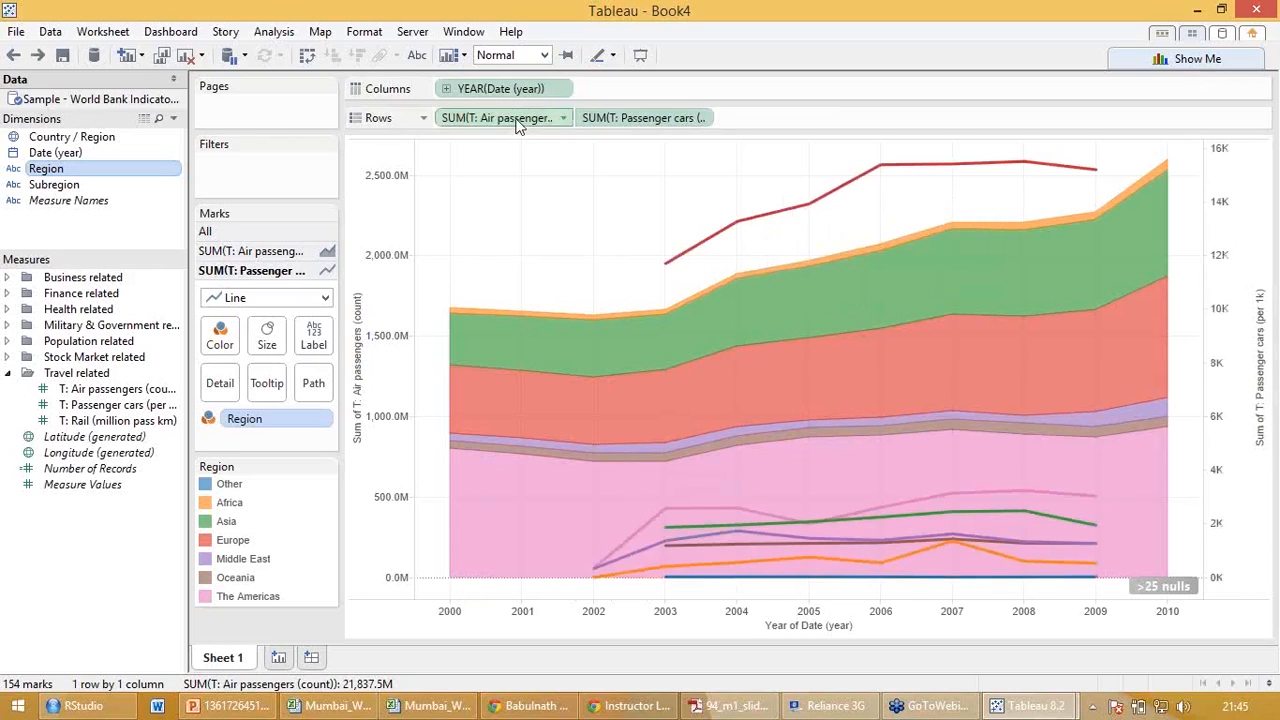
# Remove the summed air passengers measure from Rows, leaving only passenger cars in the chart.
pyautogui.moveTo(519, 118); pyautogui.dragTo(115, 582)
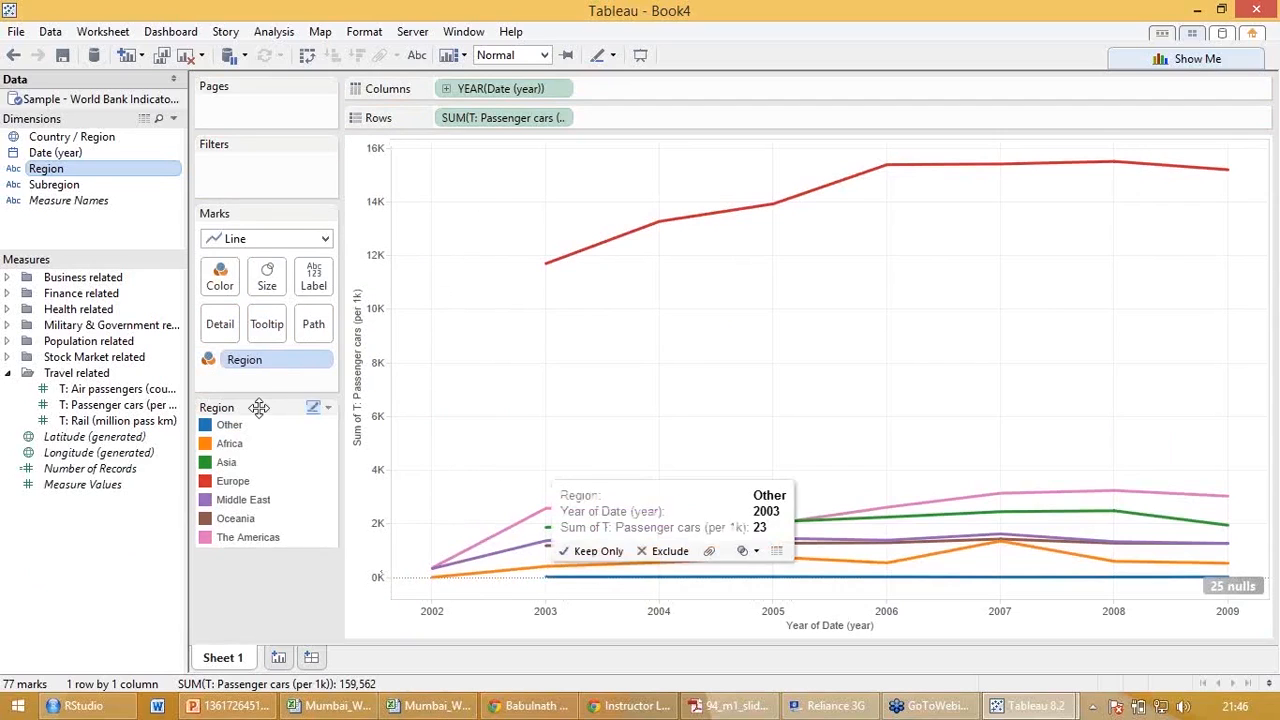
pyautogui.moveTo(78, 155); pyautogui.dragTo(257, 184)
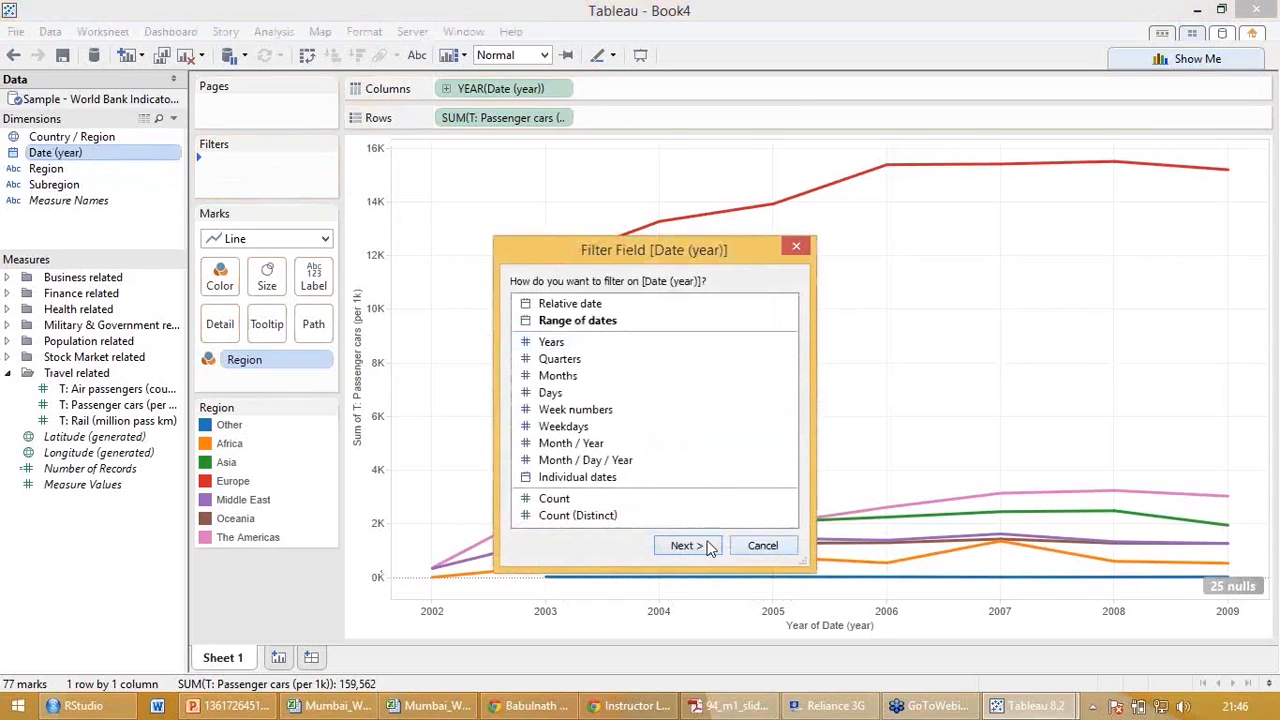
pyautogui.click(684, 545)
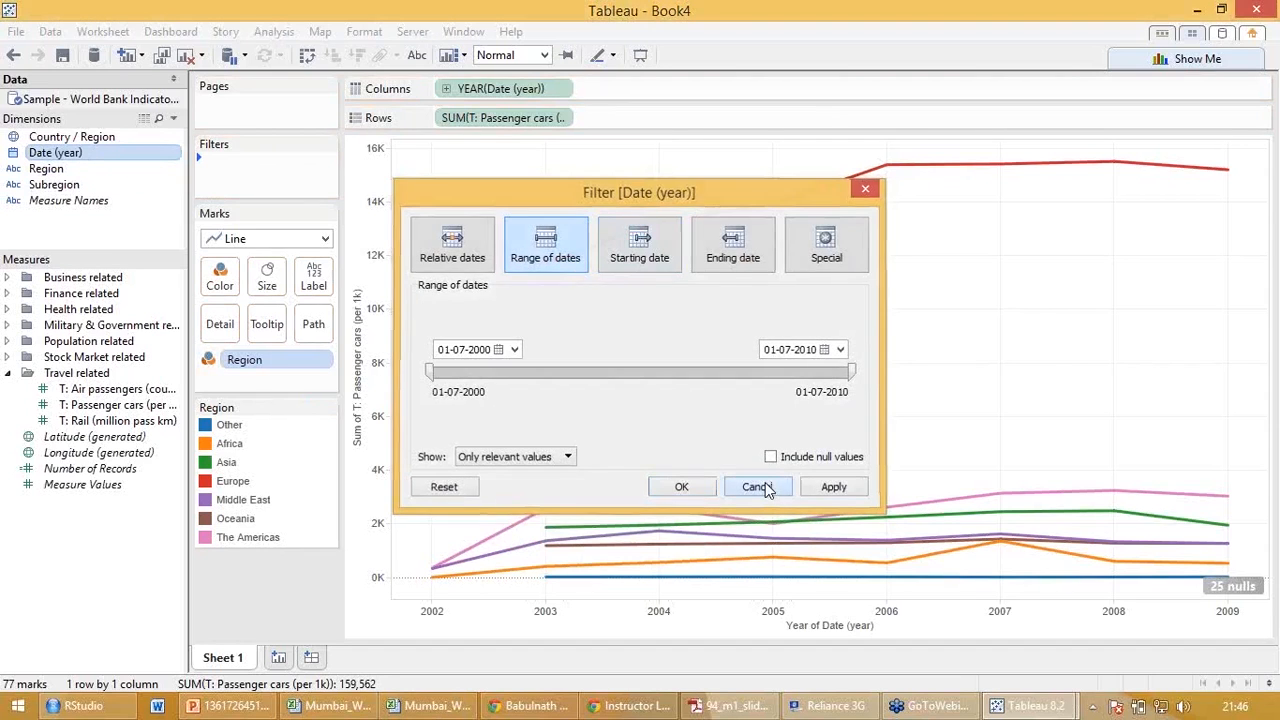
pyautogui.click(765, 482)
pyautogui.moveTo(114, 152); pyautogui.dragTo(248, 176)
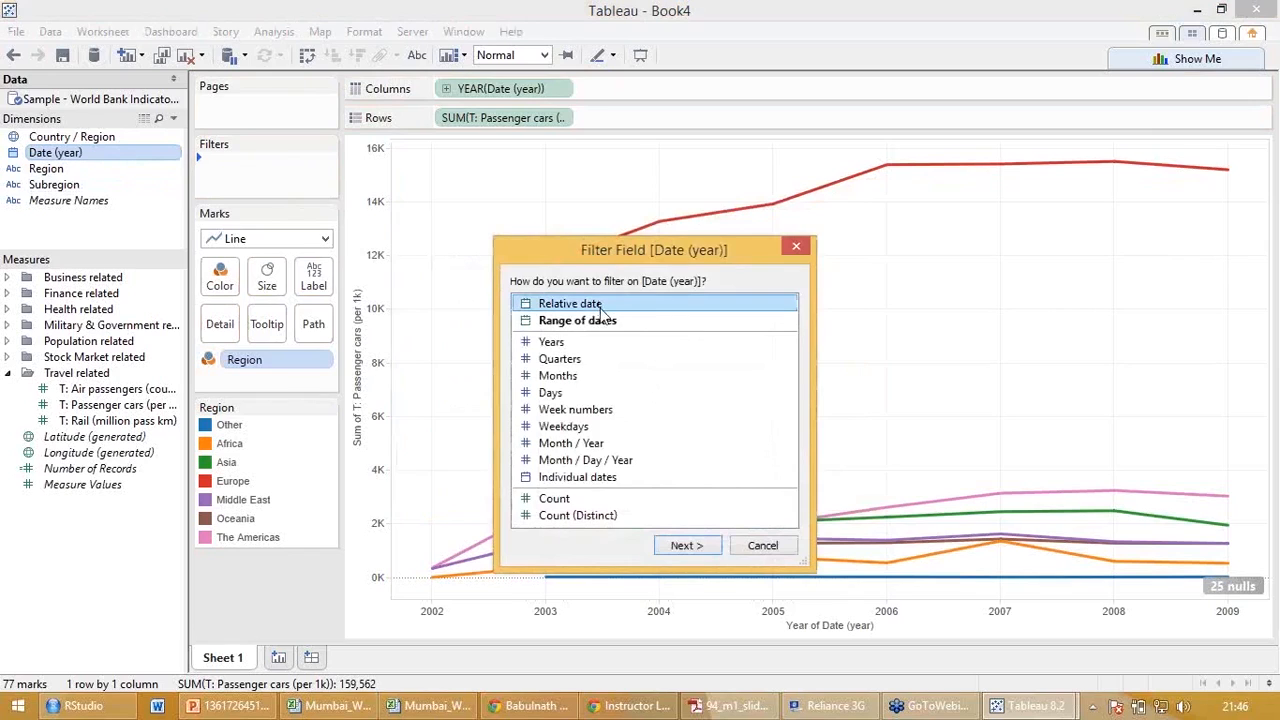
pyautogui.click(683, 548)
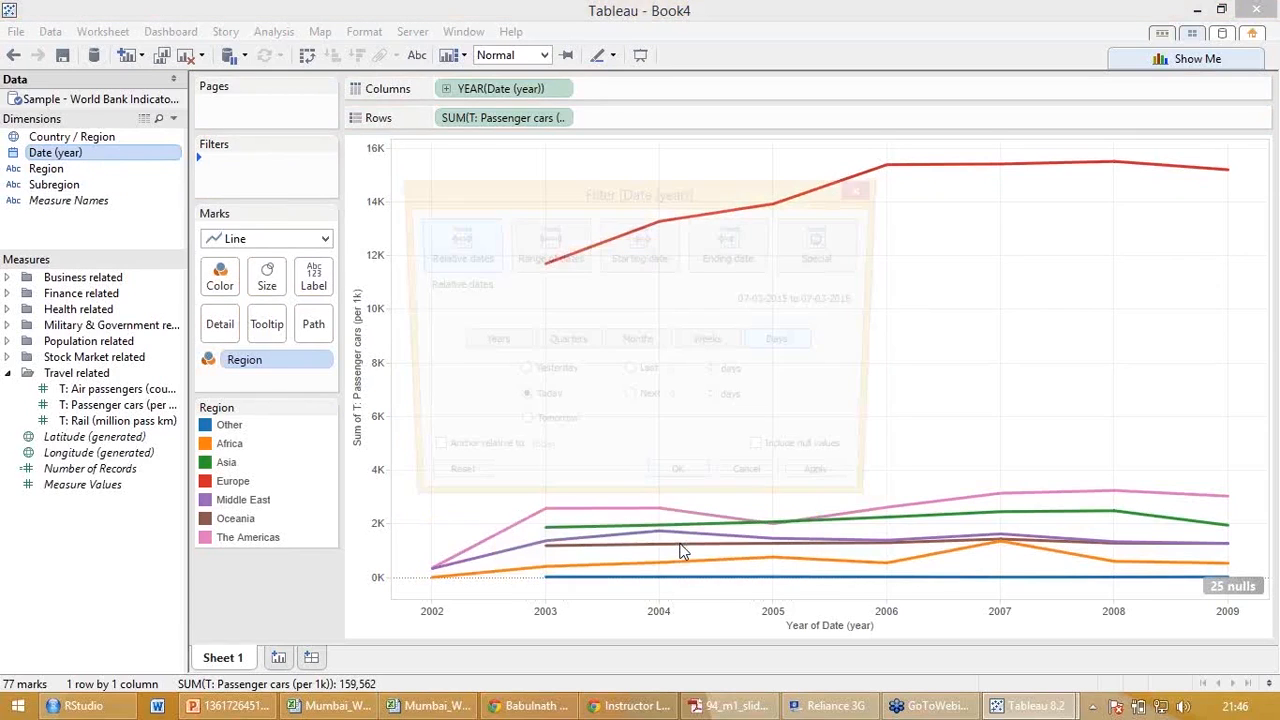
pyautogui.click(552, 259)
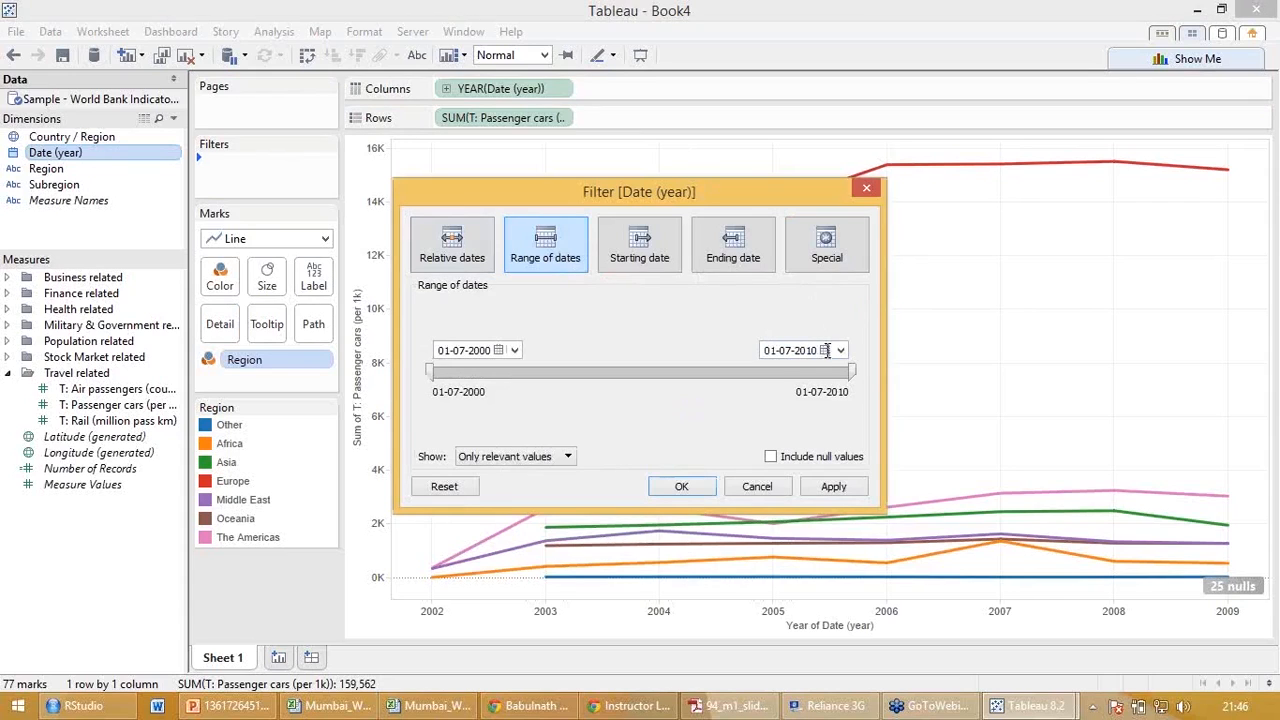
pyautogui.moveTo(850, 371); pyautogui.dragTo(562, 371)
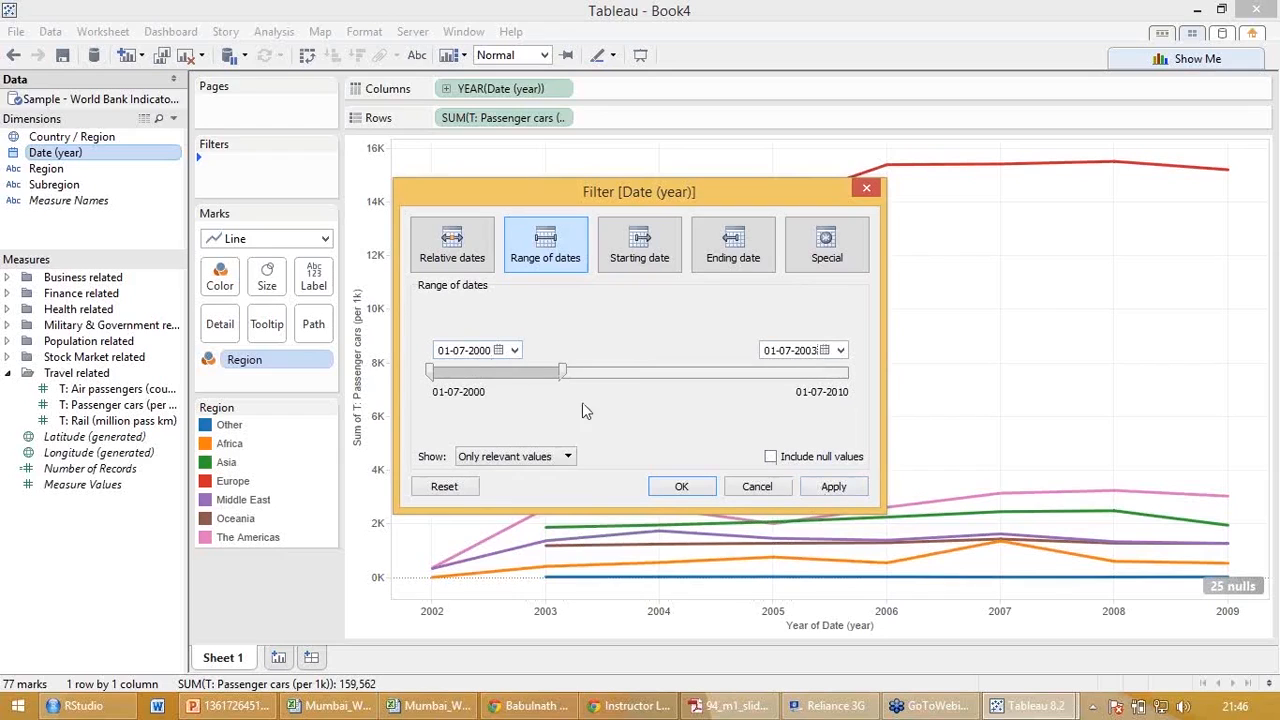
pyautogui.click(757, 487)
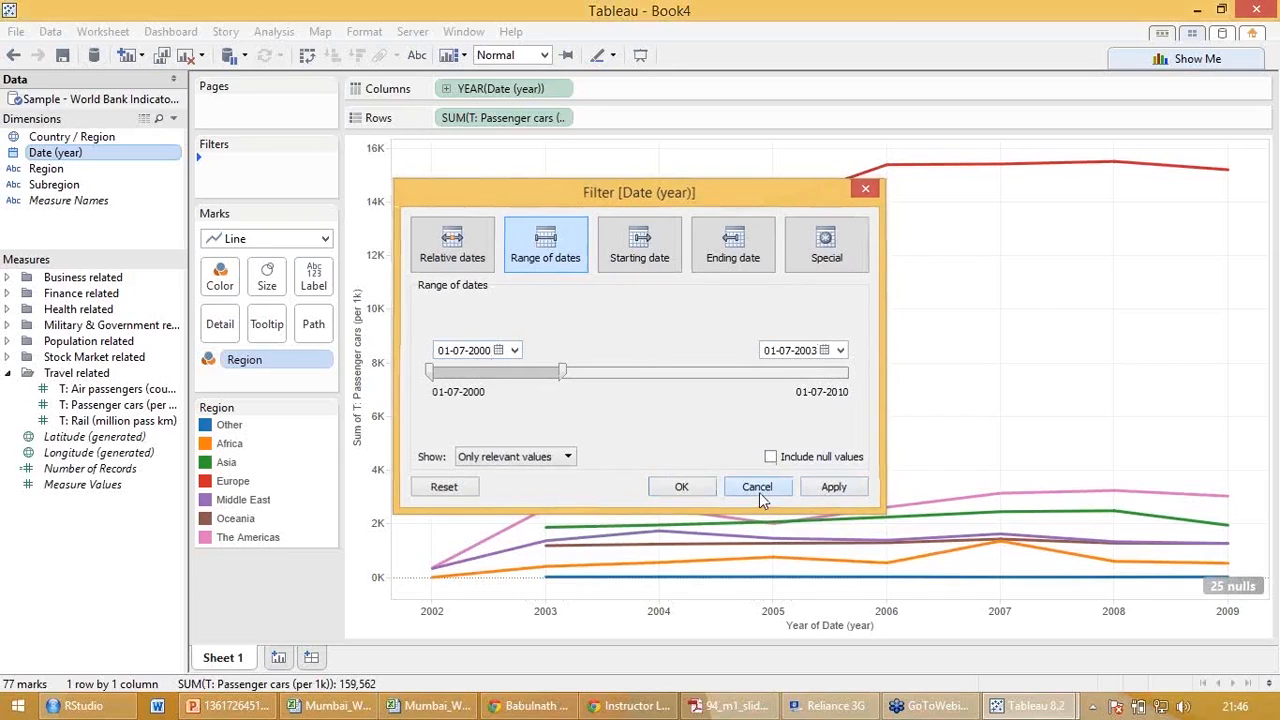
# Filter the chart on Date (year) with a range of dates from 01-01-2003 to 01-07-2010.
pyautogui.moveTo(55, 152); pyautogui.dragTo(262, 165)
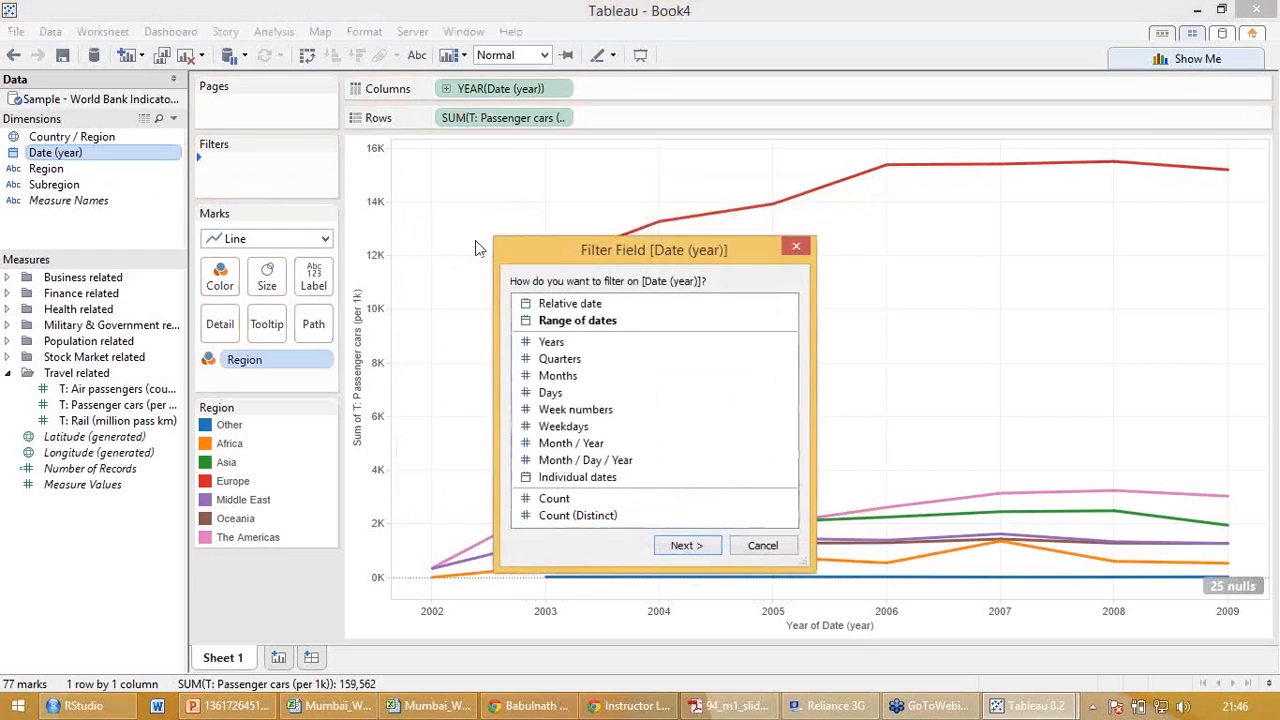
pyautogui.click(563, 324)
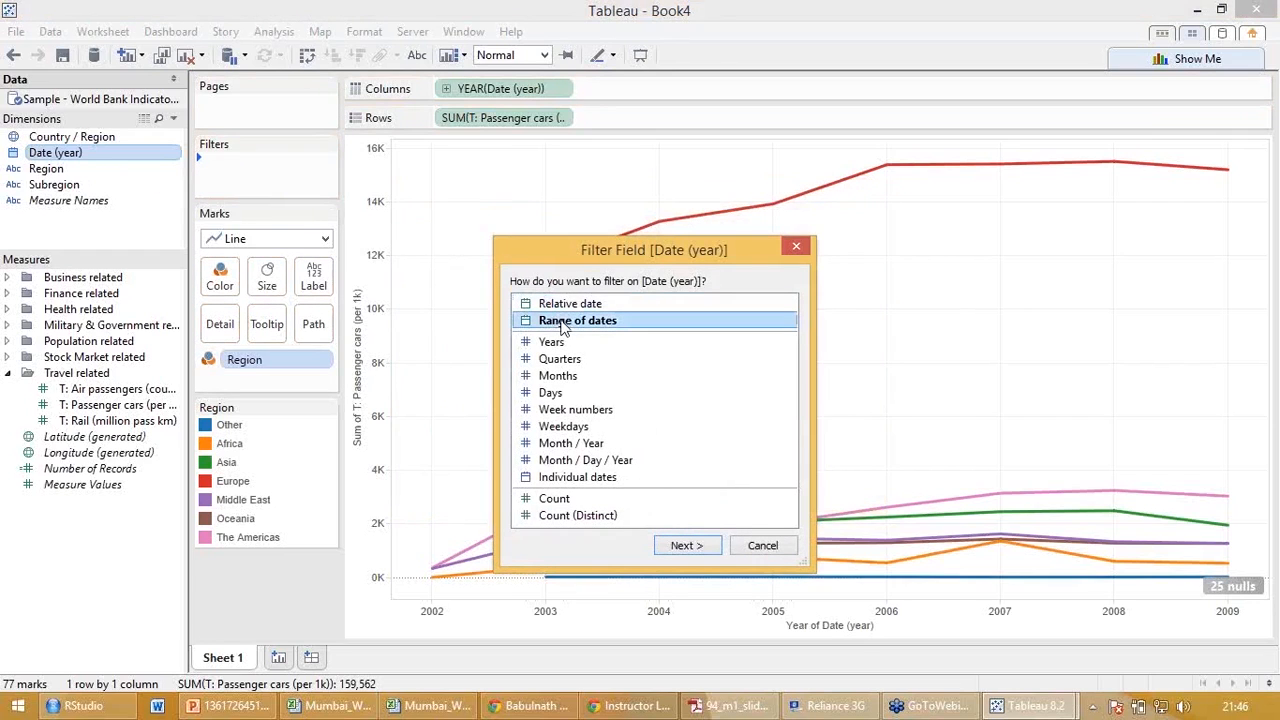
pyautogui.click(669, 546)
pyautogui.moveTo(433, 371); pyautogui.dragTo(537, 368)
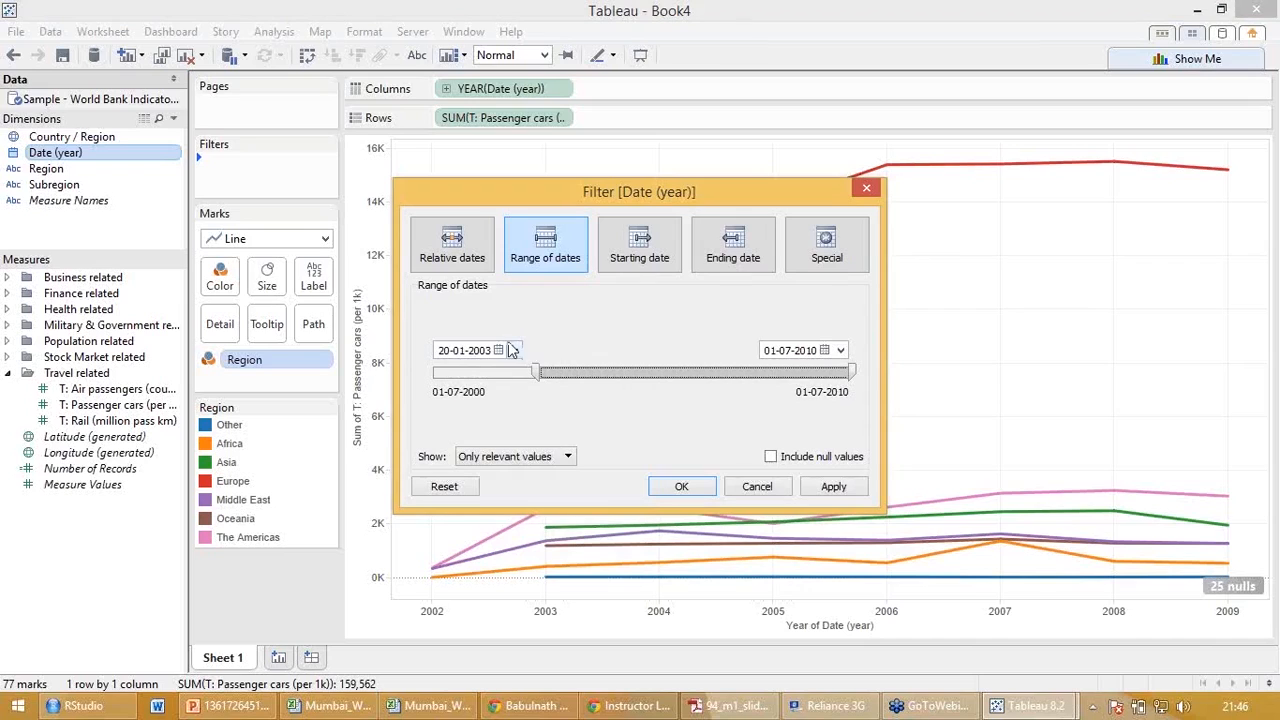
pyautogui.click(514, 350)
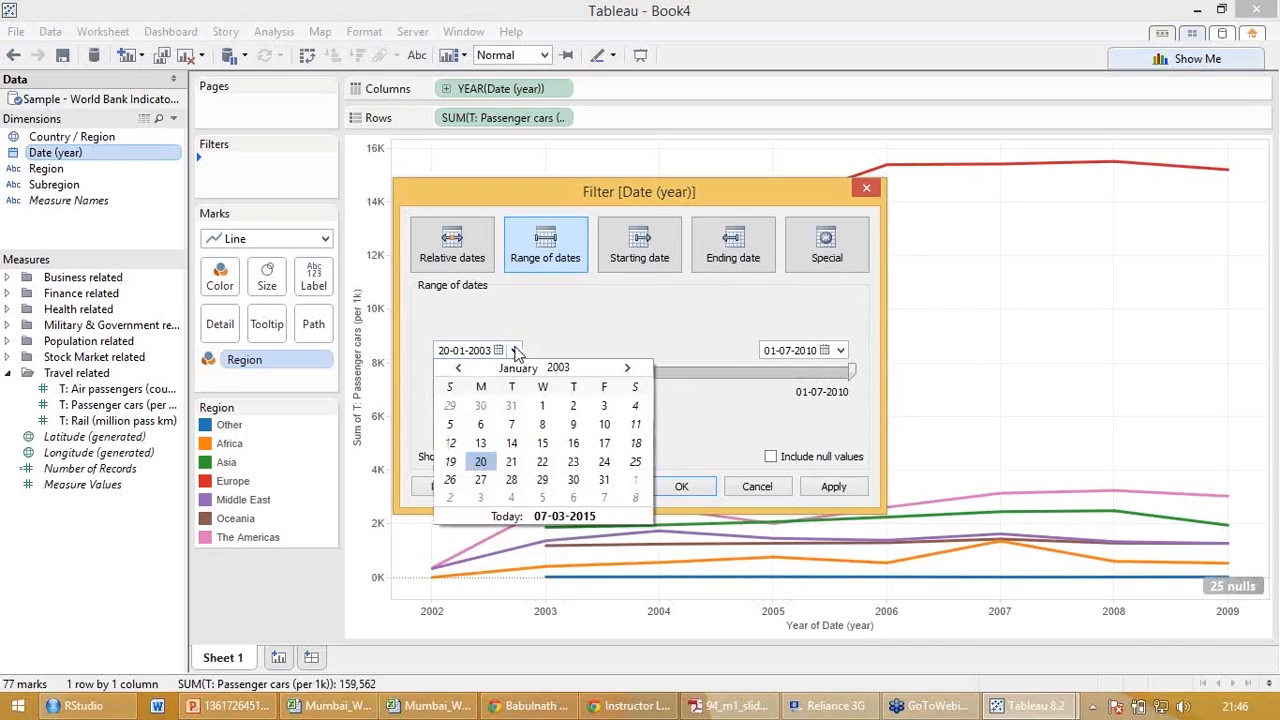
pyautogui.click(542, 405)
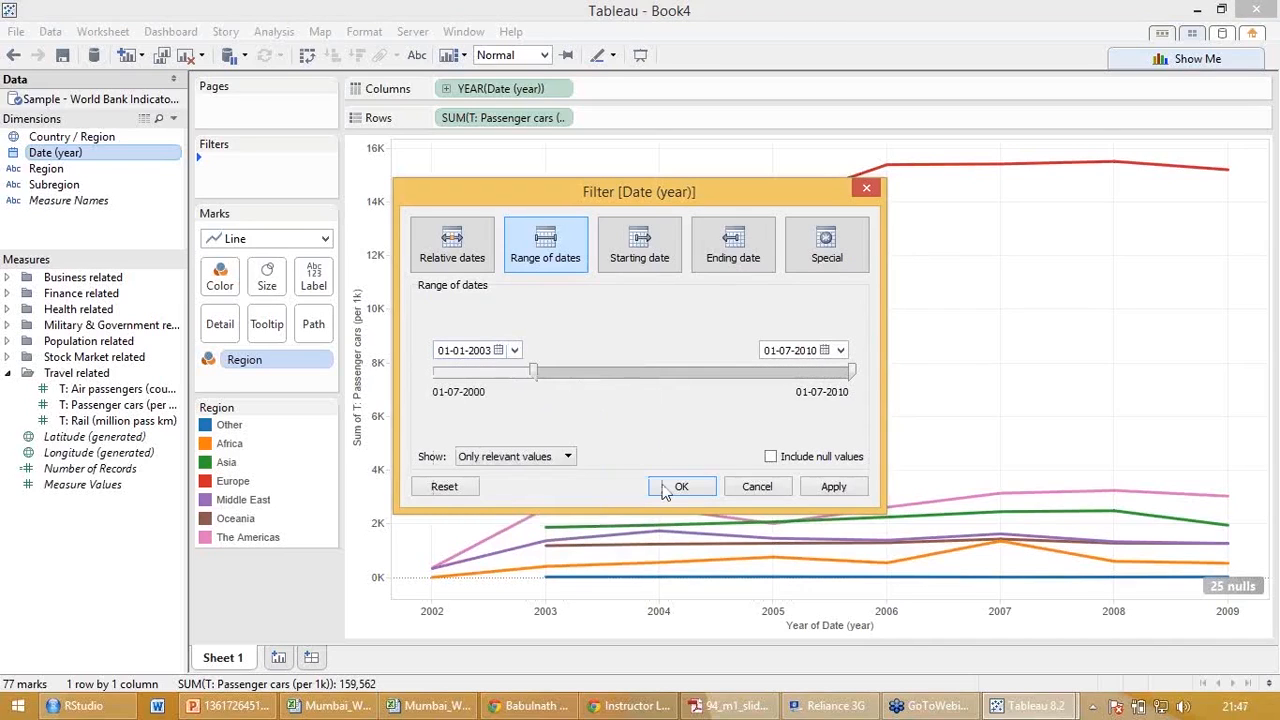
pyautogui.click(807, 495)
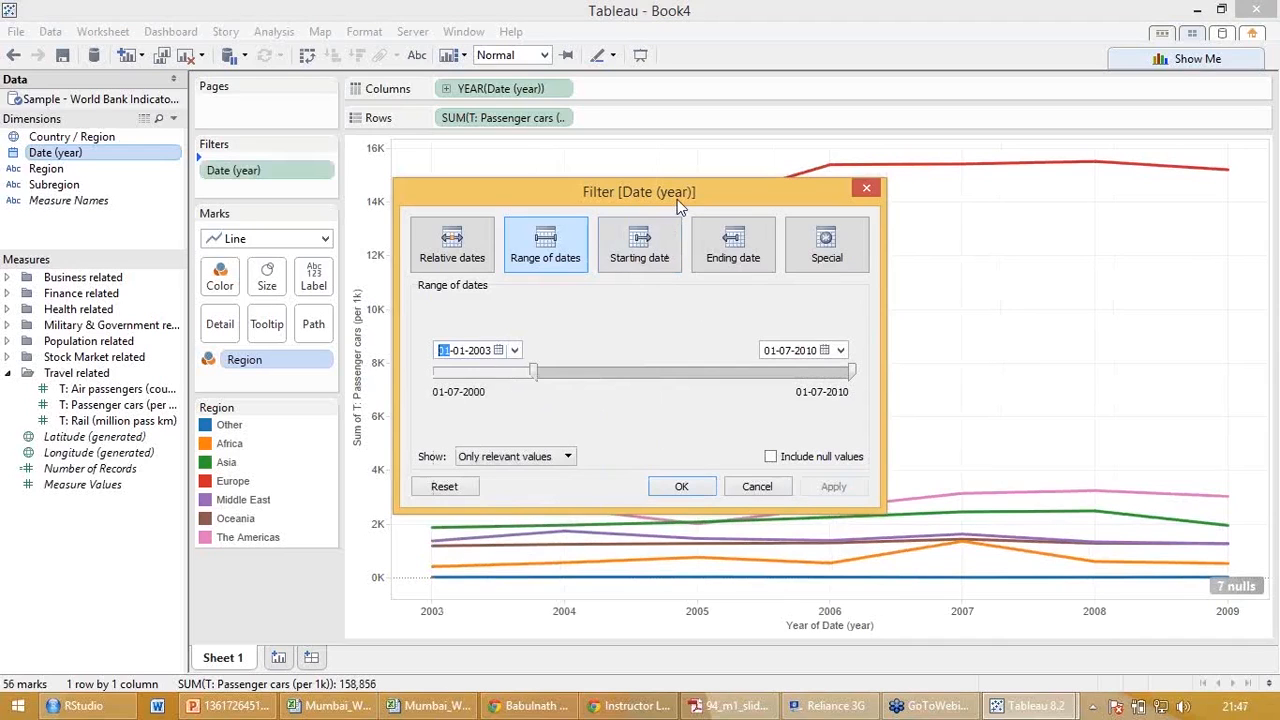
pyautogui.moveTo(678, 206); pyautogui.dragTo(550, 311)
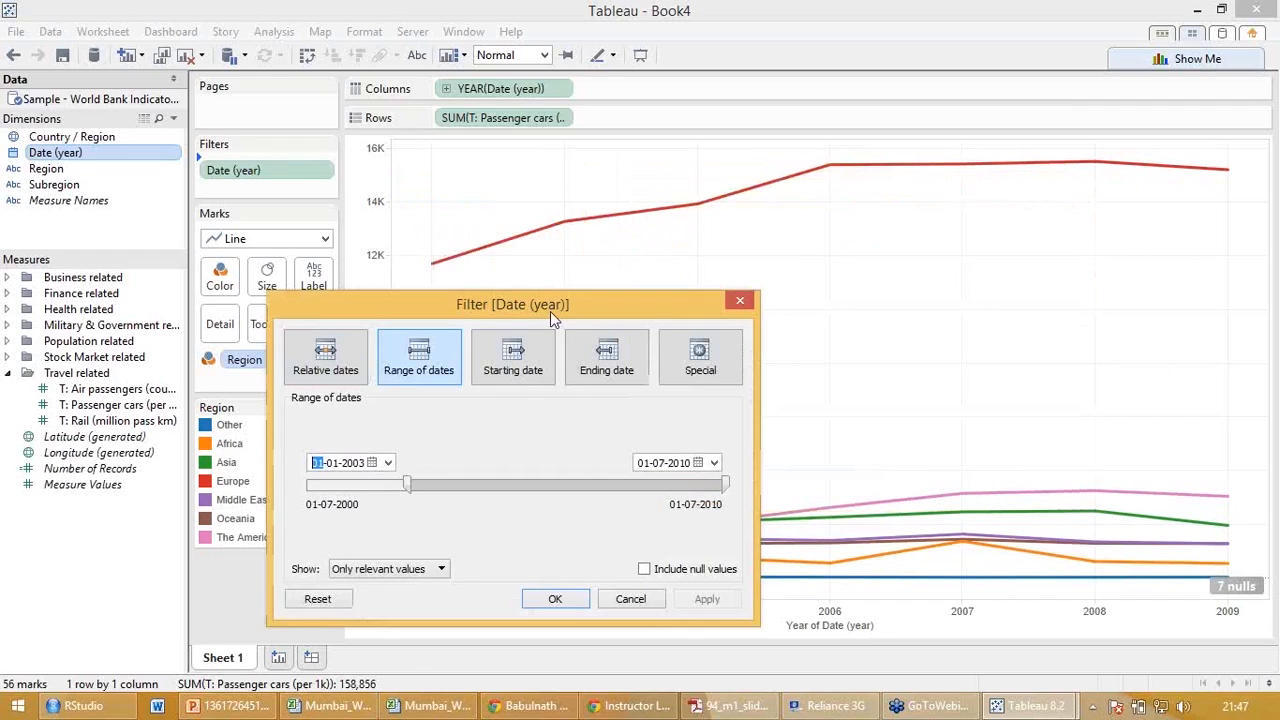
pyautogui.press('Return')
# Show a quick filter for Date (year) and move its start date to 21-10-2003.
pyautogui.click(325, 164)
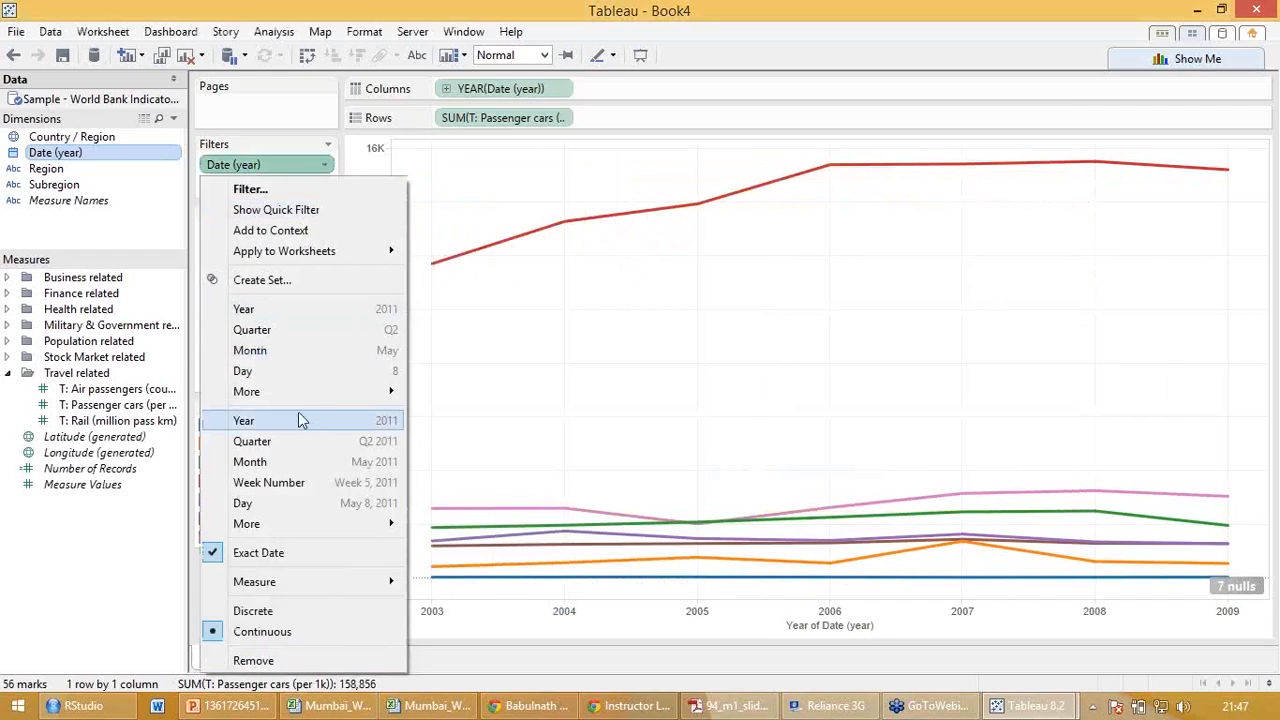
pyautogui.click(291, 212)
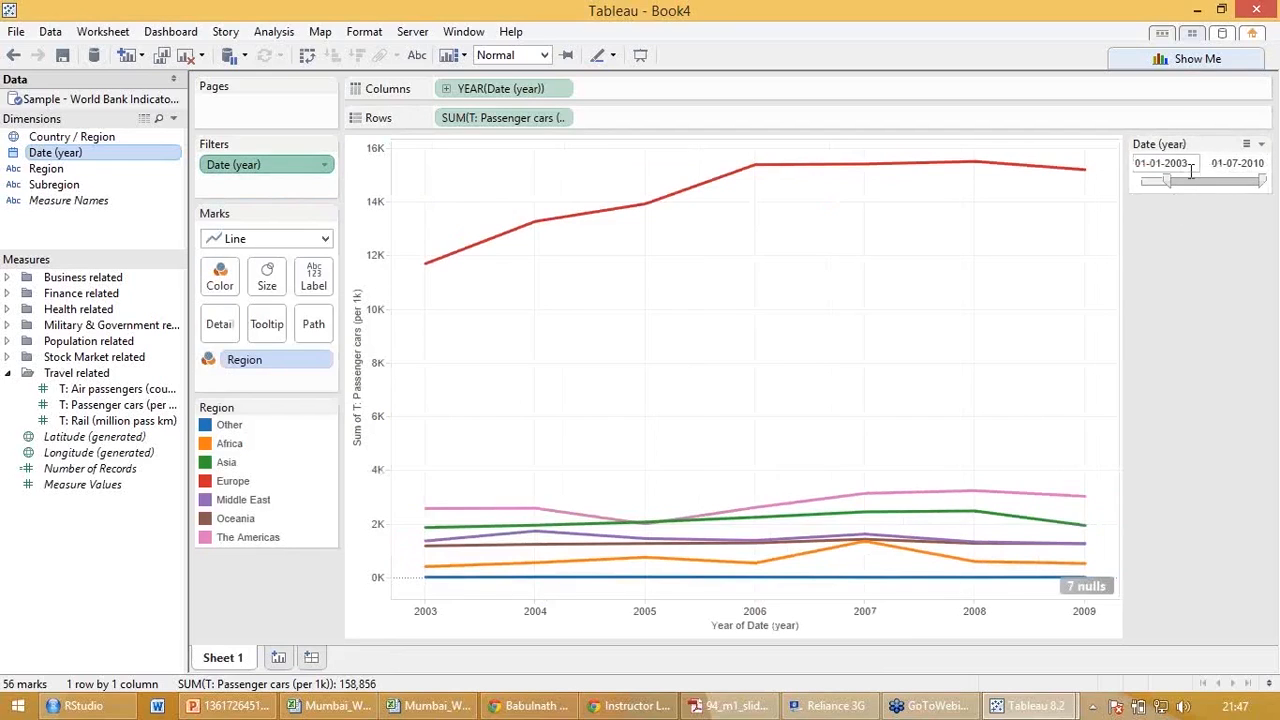
pyautogui.moveTo(1167, 181)
pyautogui.mouseDown()
pyautogui.moveTo(1200, 180)
pyautogui.moveTo(1176, 180)
pyautogui.mouseUp()
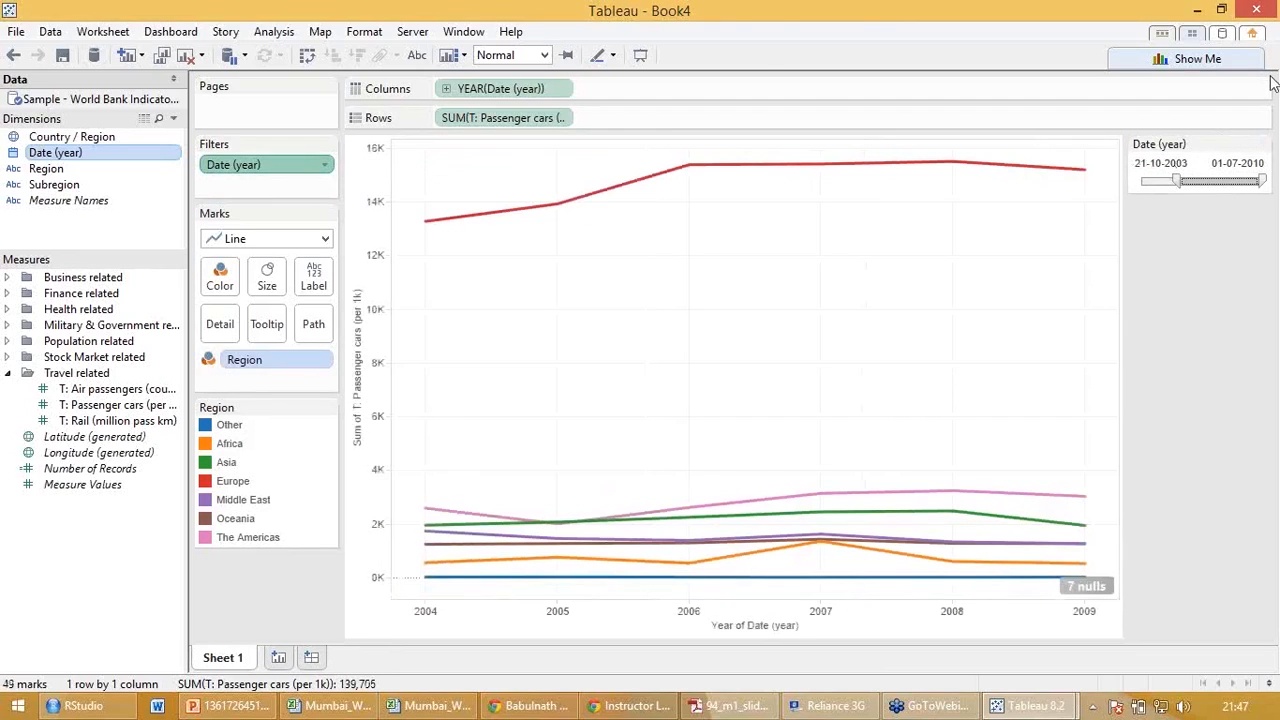
# Try the Browse Periods mode on the Date (year) quick filter, and return it to Range of Dates with an earlier start date.
pyautogui.click(1273, 28)
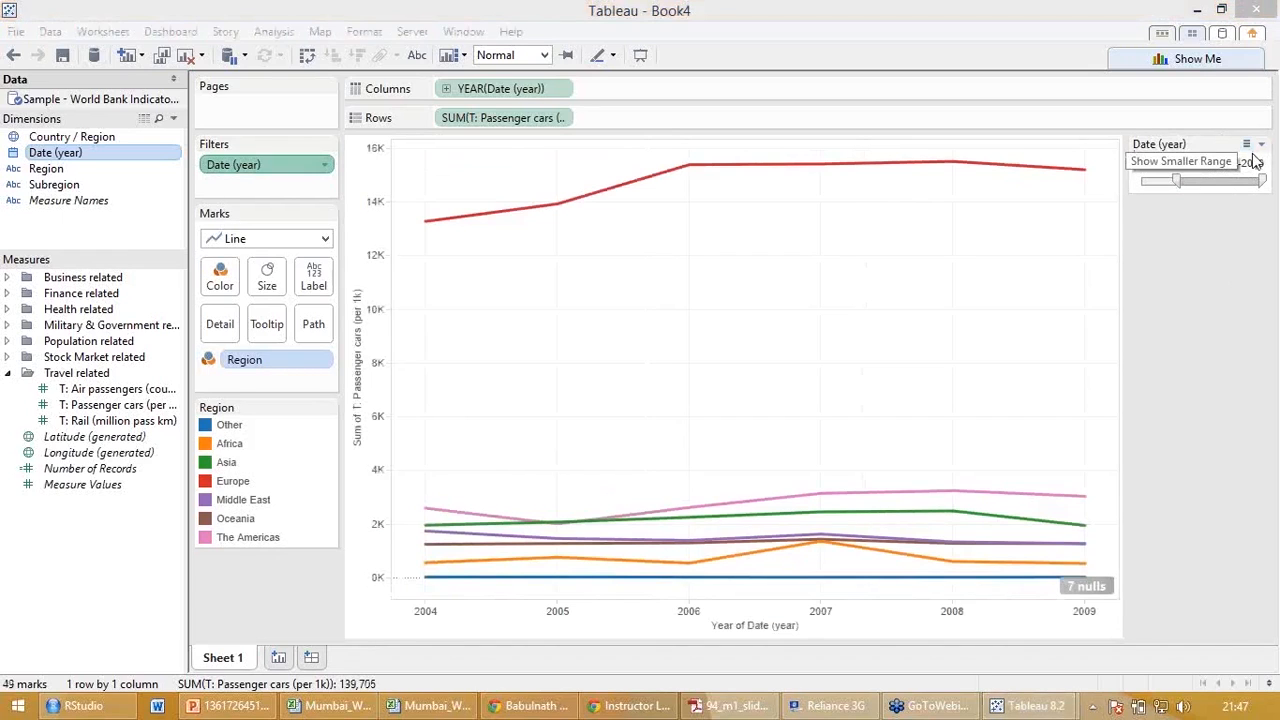
pyautogui.click(1263, 147)
pyautogui.click(1263, 147)
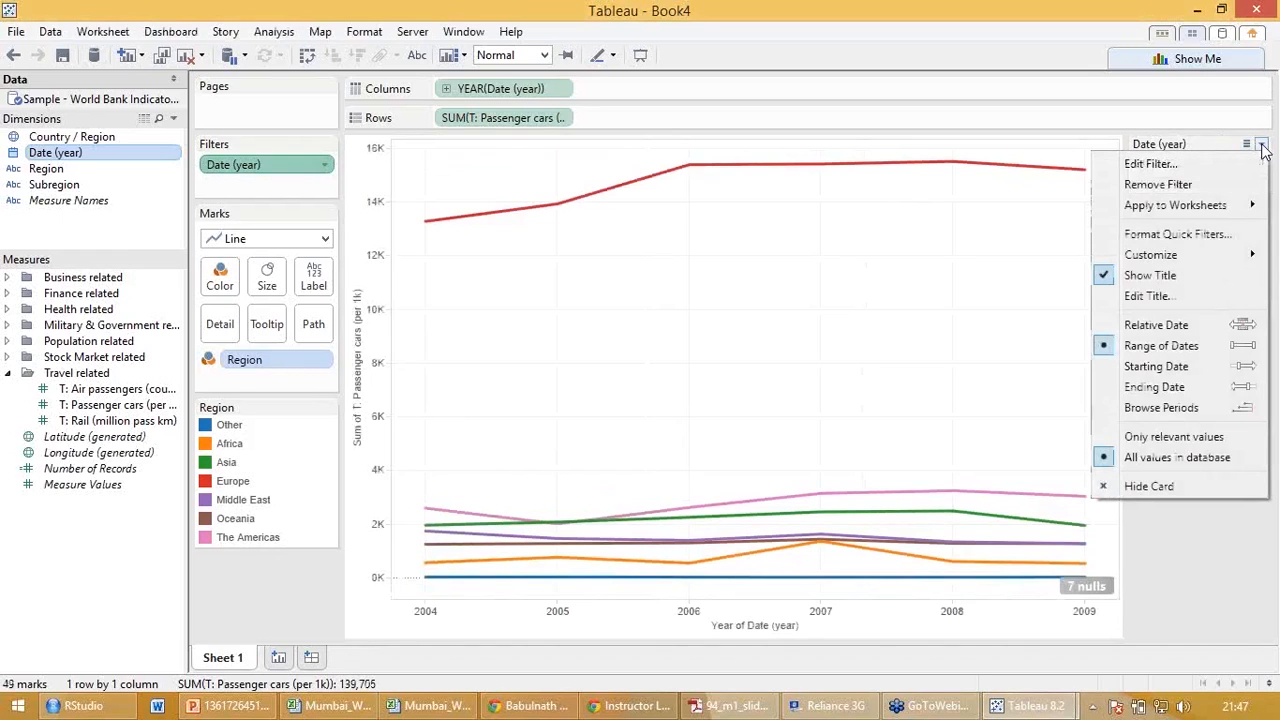
pyautogui.click(1189, 408)
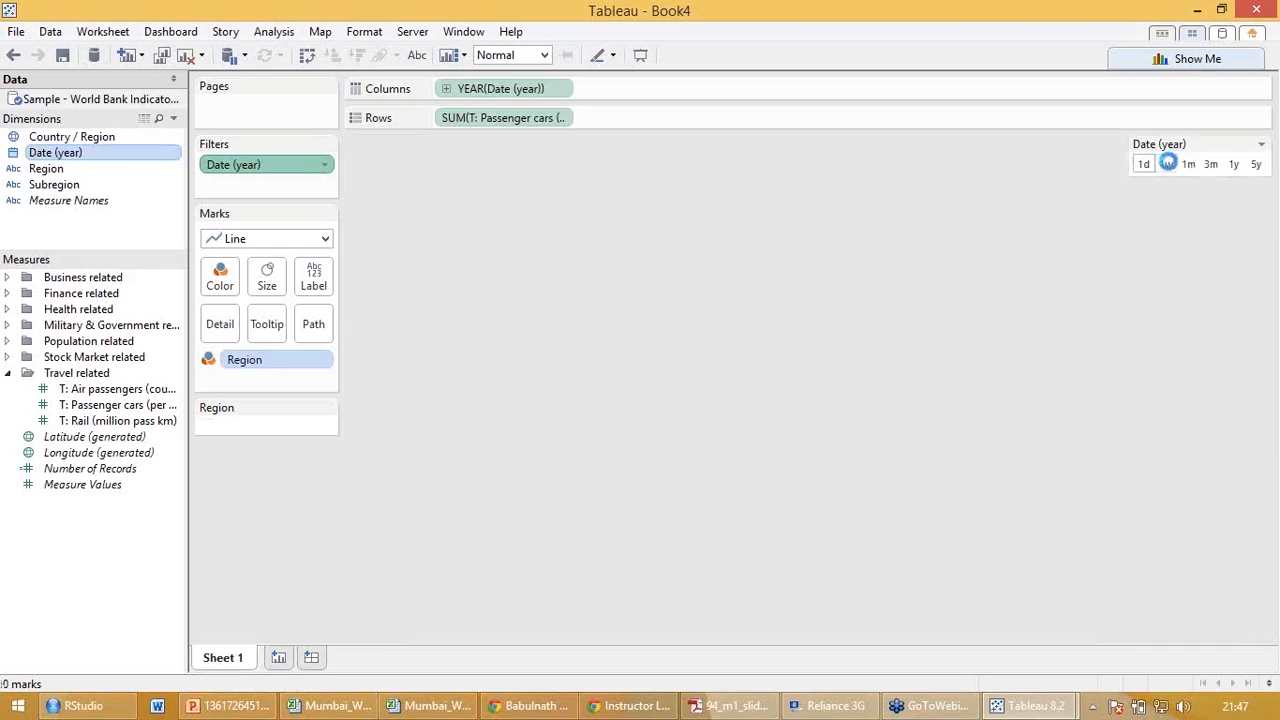
pyautogui.click(1262, 145)
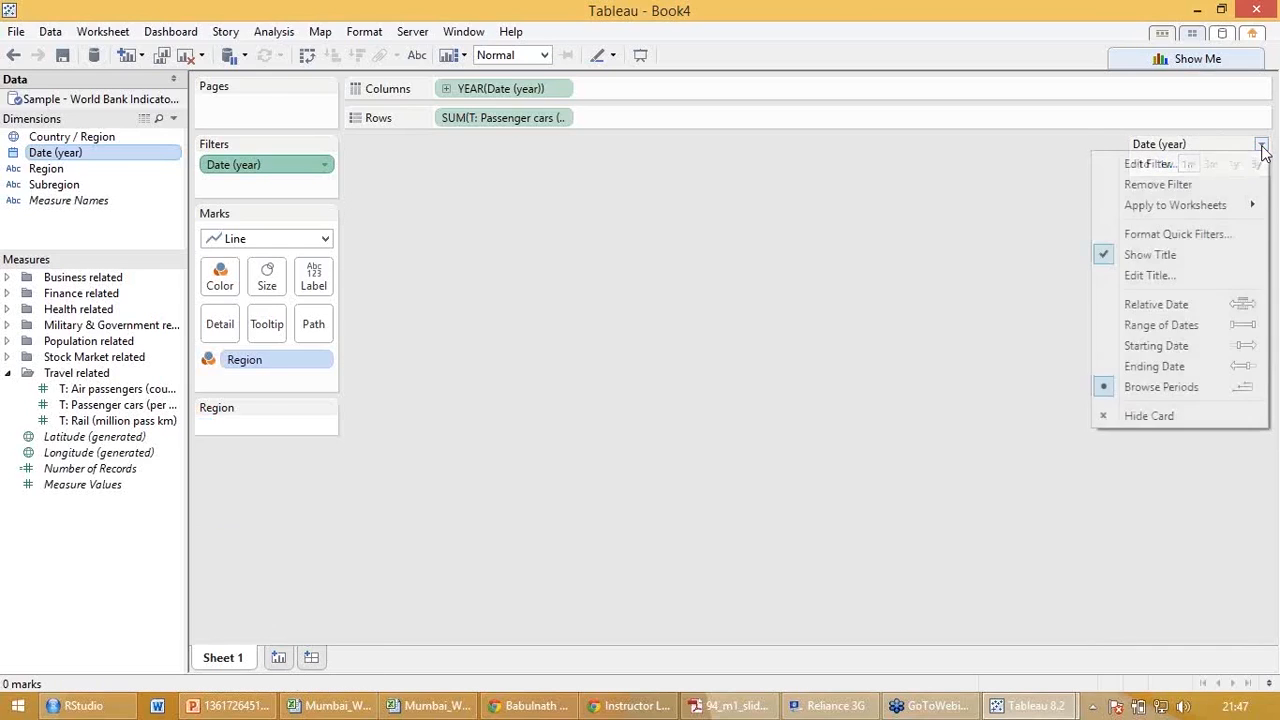
pyautogui.click(1172, 325)
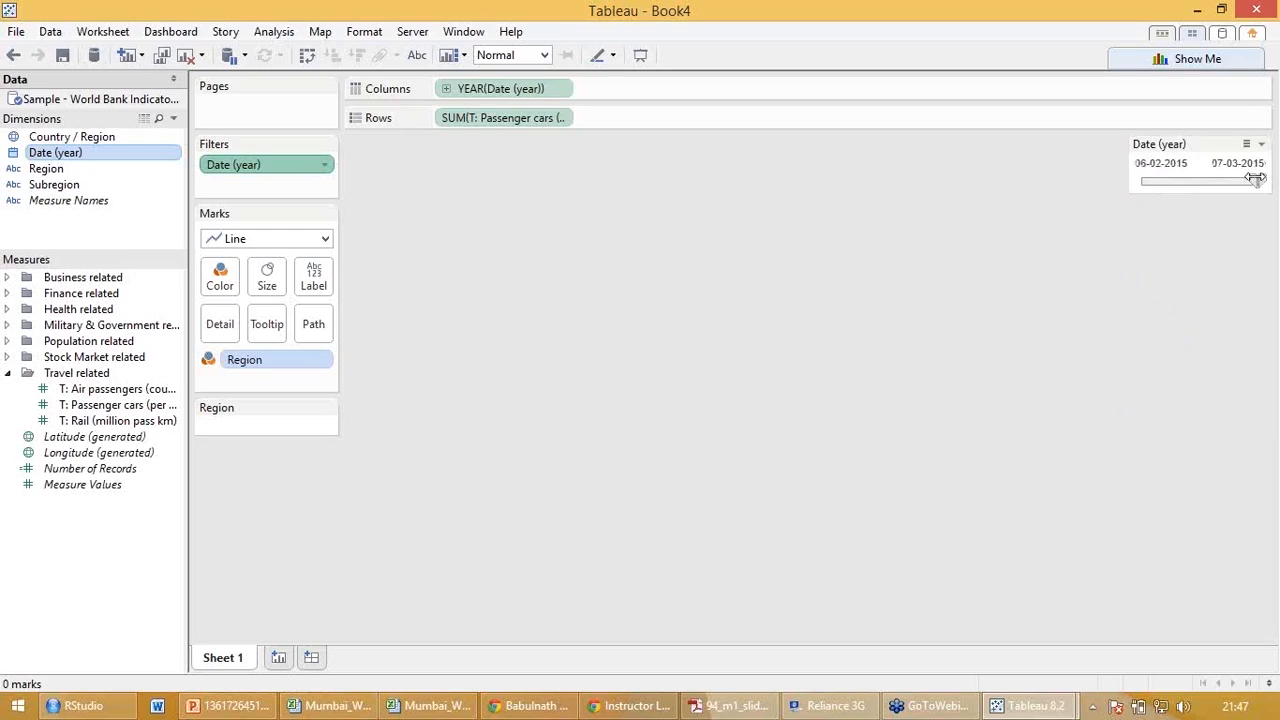
pyautogui.moveTo(1256, 179); pyautogui.dragTo(1172, 180)
# Try the Ending Date mode on the Date (year) quick filter.
pyautogui.click(1262, 145)
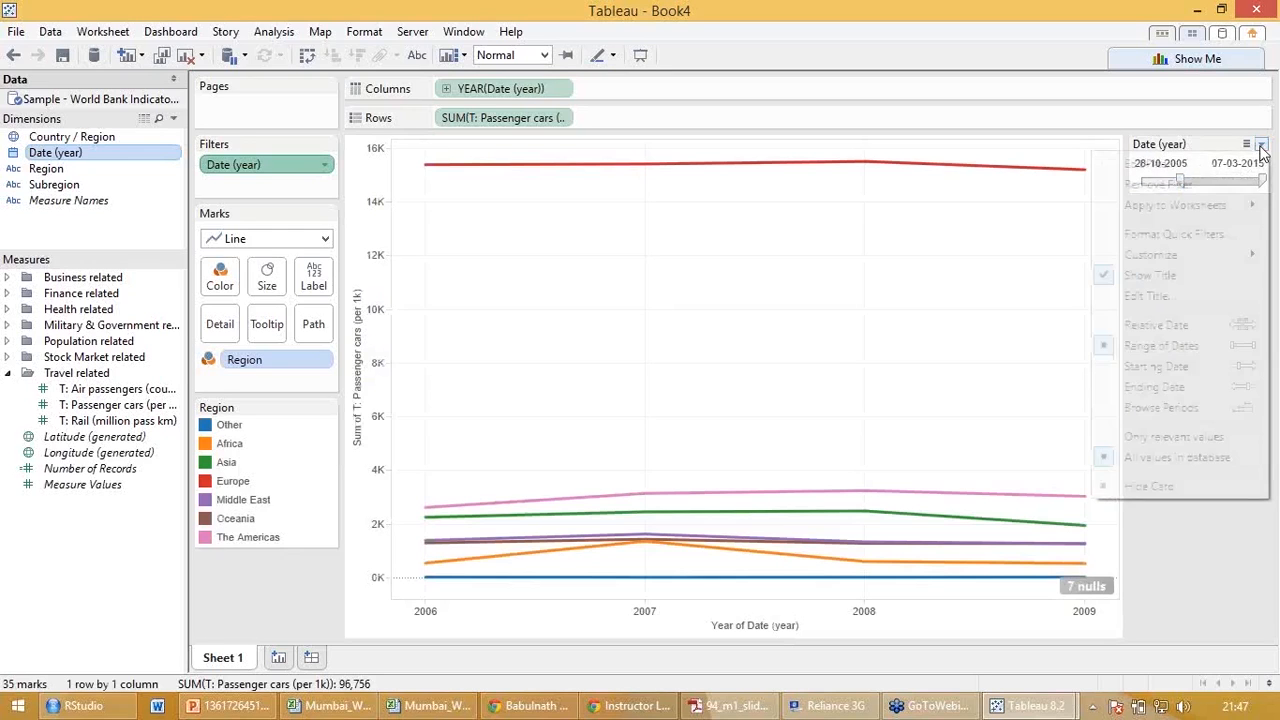
pyautogui.click(1203, 388)
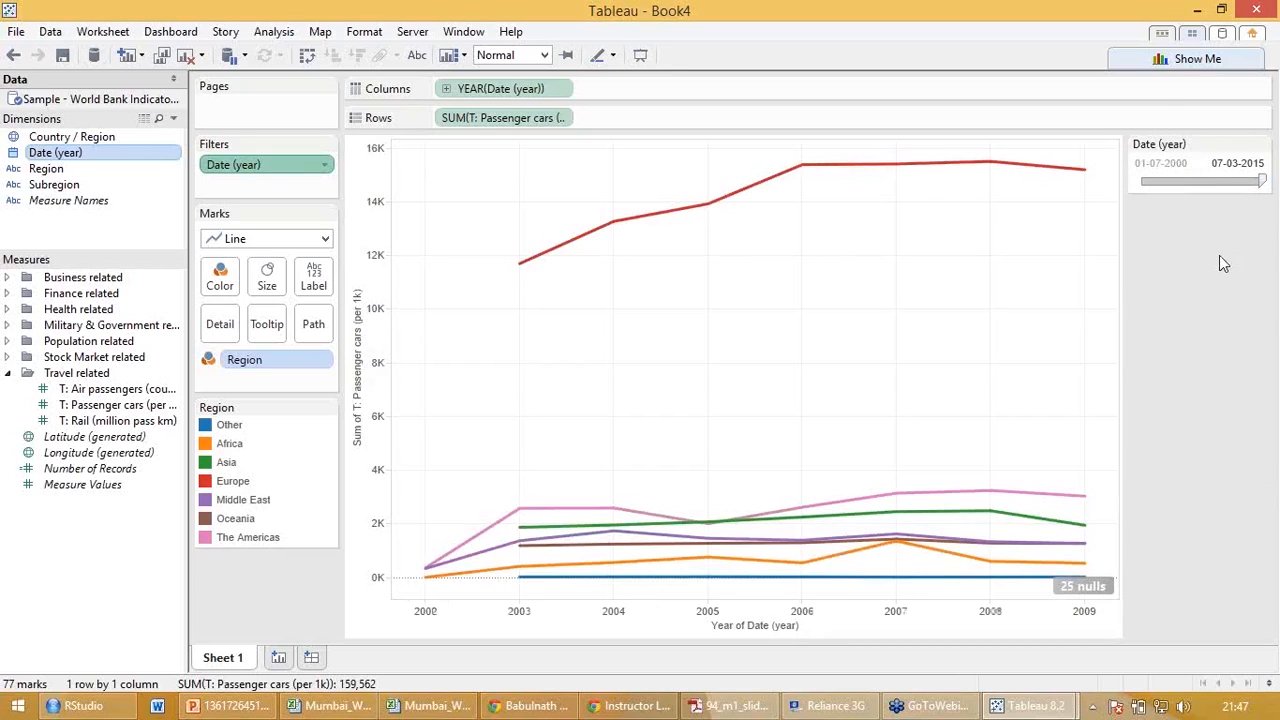
pyautogui.moveTo(1260, 180); pyautogui.dragTo(1234, 181)
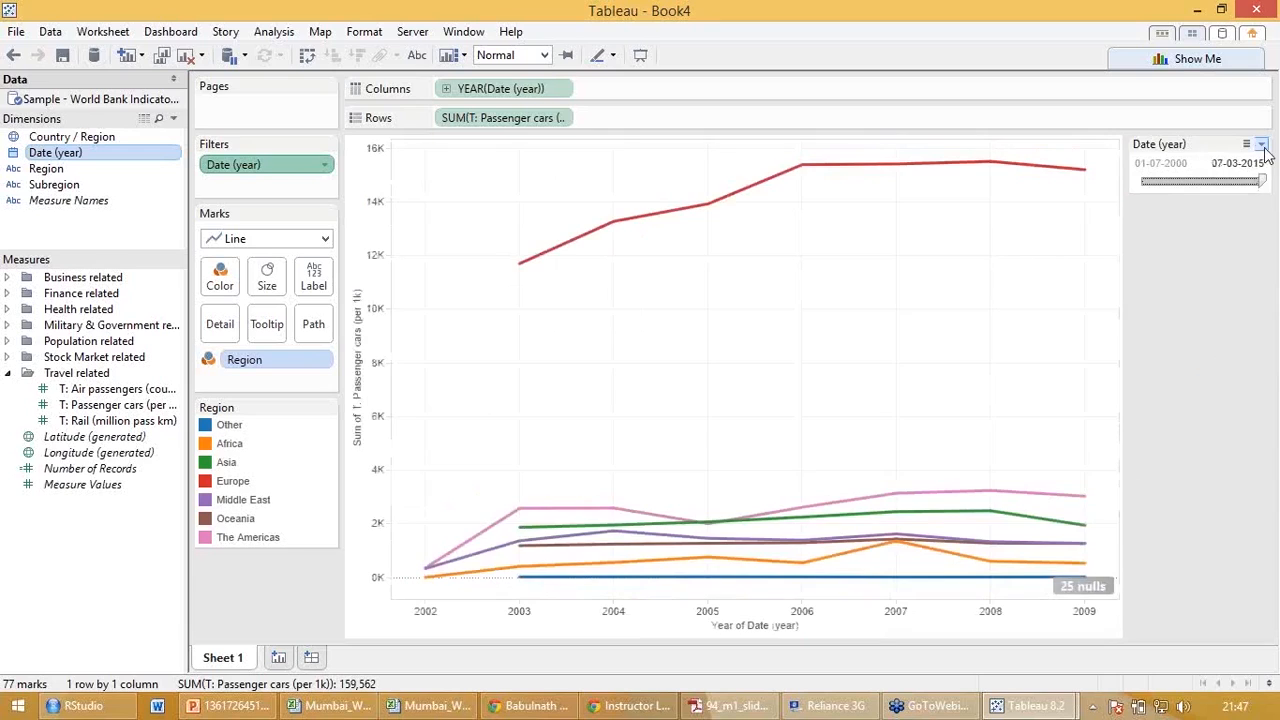
# Switch the Date (year) quick filter to Starting Date mode and move its start date to 12-07-2004.
pyautogui.click(1261, 144)
pyautogui.click(1179, 368)
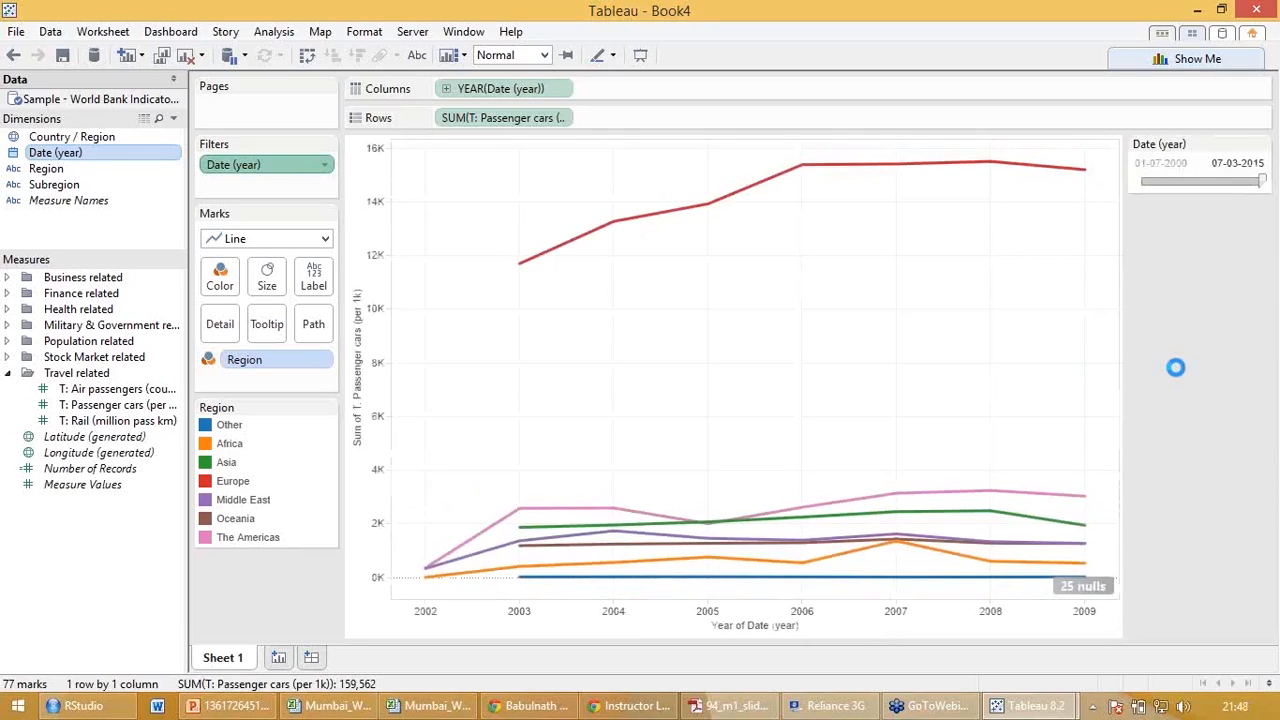
pyautogui.moveTo(1140, 180); pyautogui.dragTo(1187, 180)
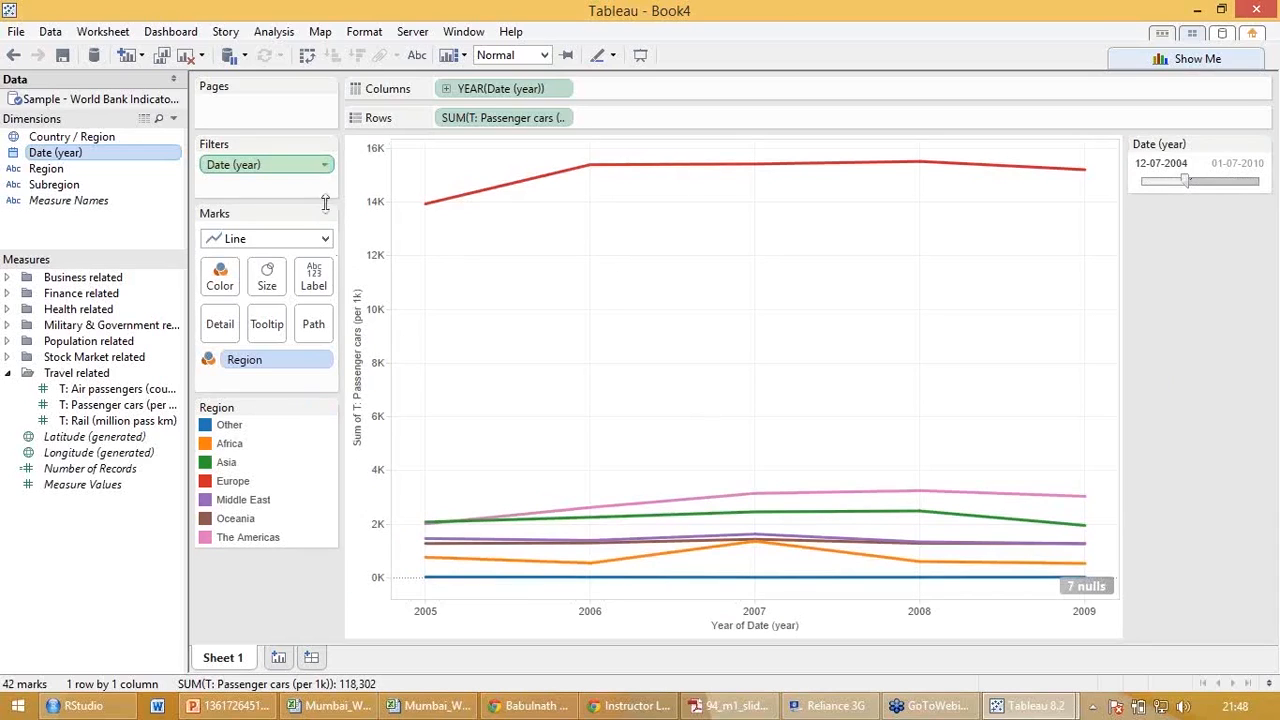
# Change the passenger cars chart's mark type to Bar.
pyautogui.click(326, 239)
pyautogui.click(326, 239)
pyautogui.click(256, 281)
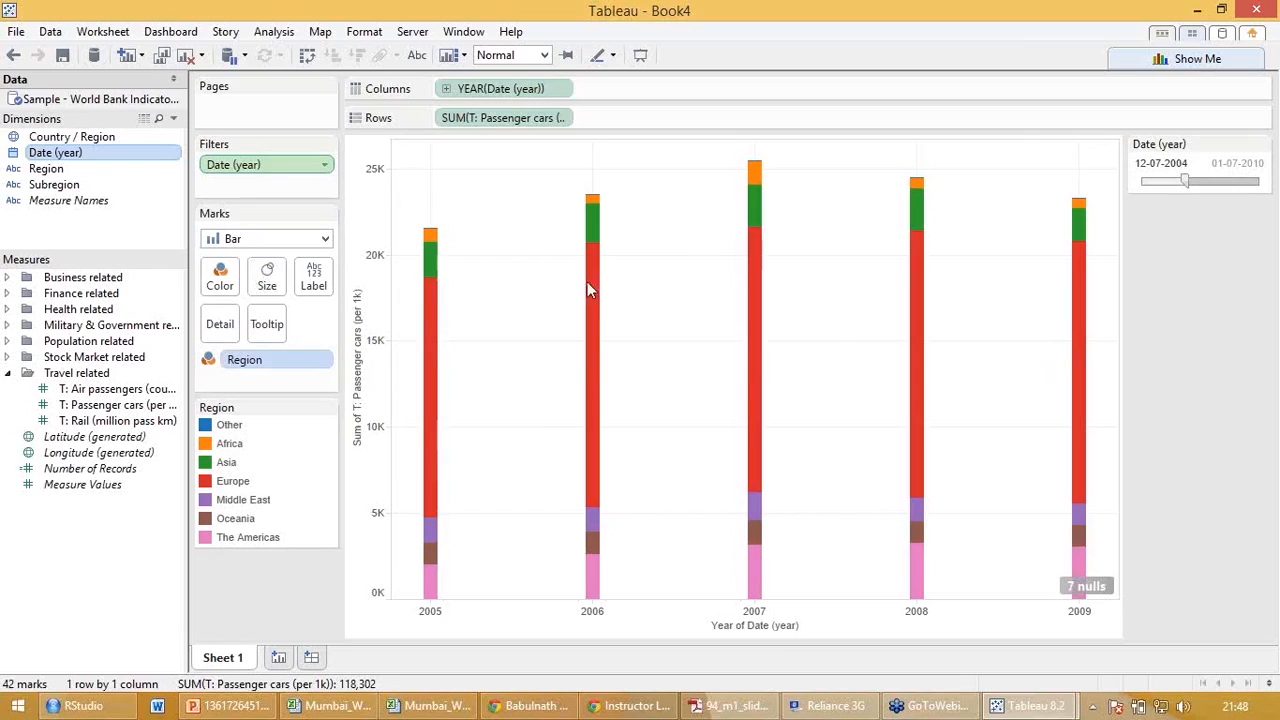
# Try the custom Month / Year date part for Date (year) in Columns, and switch it to continuous Month.
pyautogui.click(558, 88)
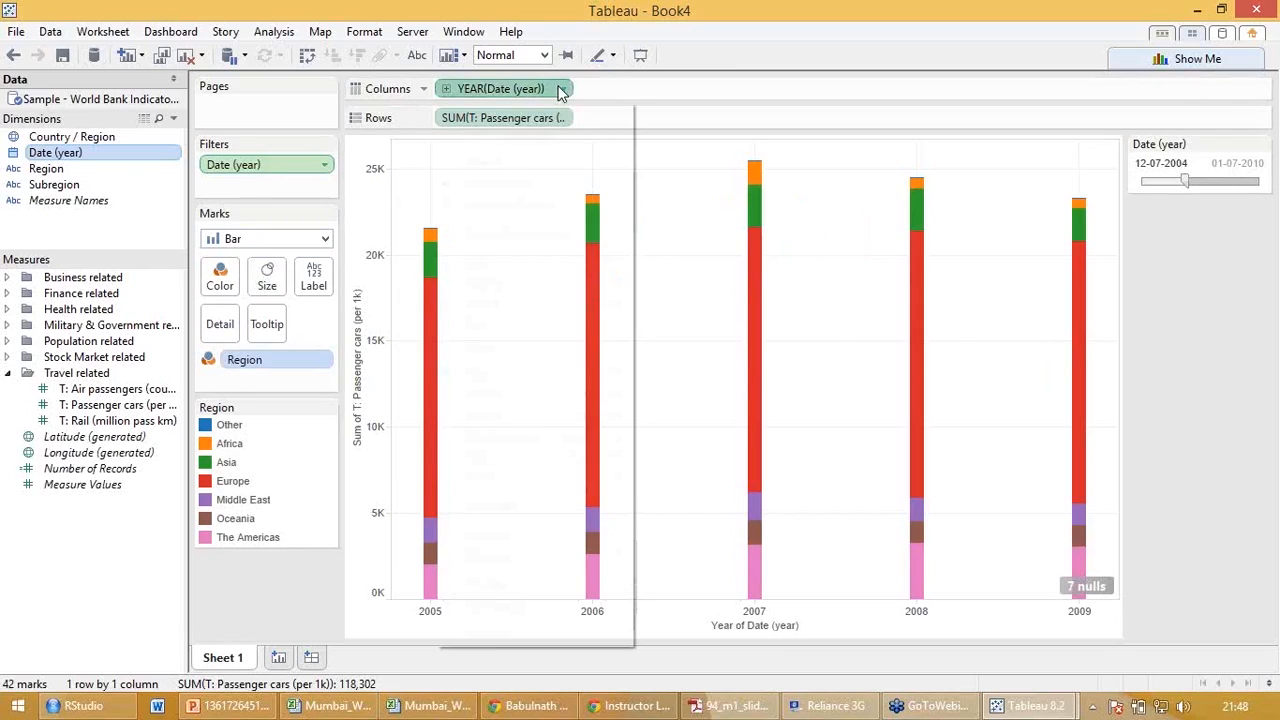
pyautogui.click(648, 485)
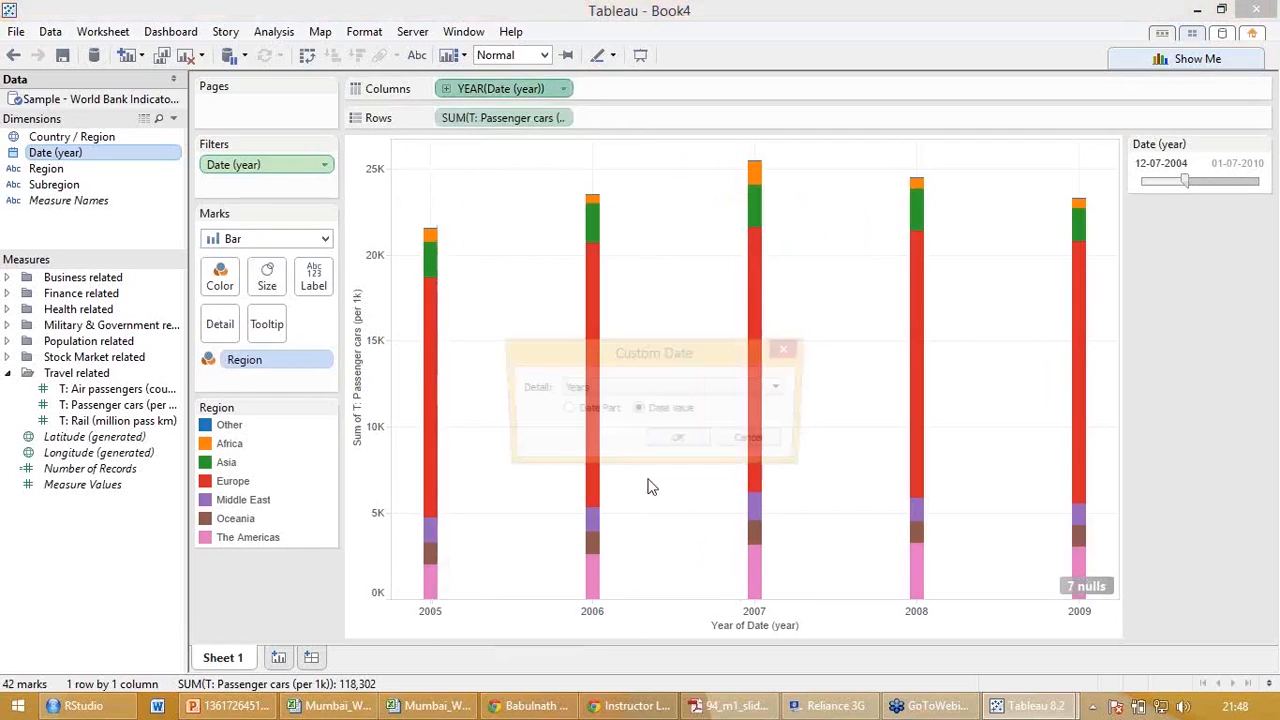
pyautogui.click(665, 388)
pyautogui.click(642, 507)
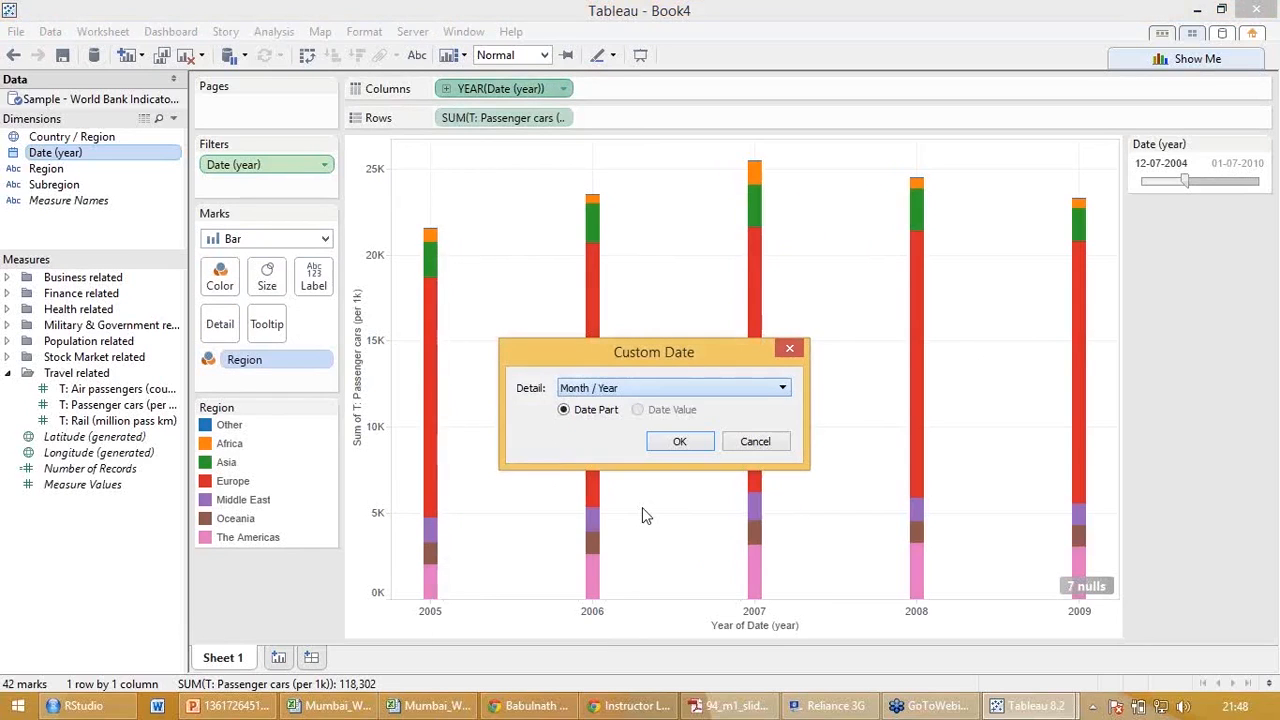
pyautogui.click(677, 443)
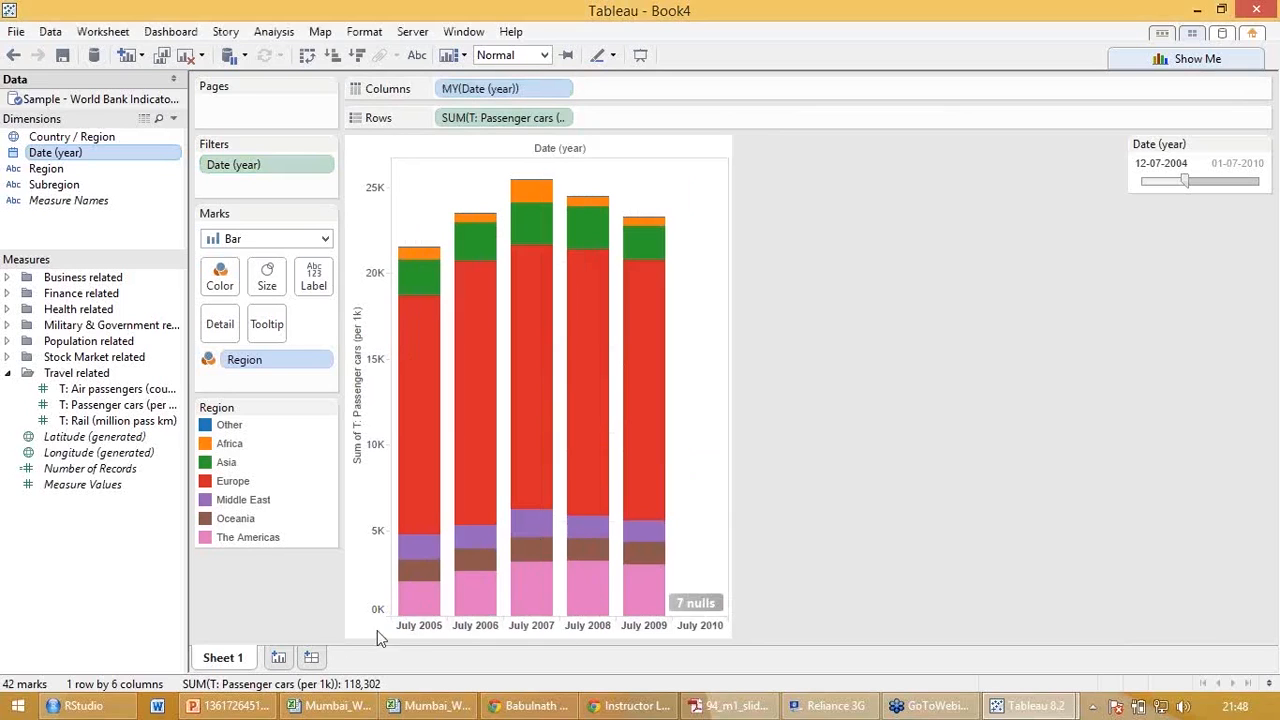
pyautogui.click(564, 91)
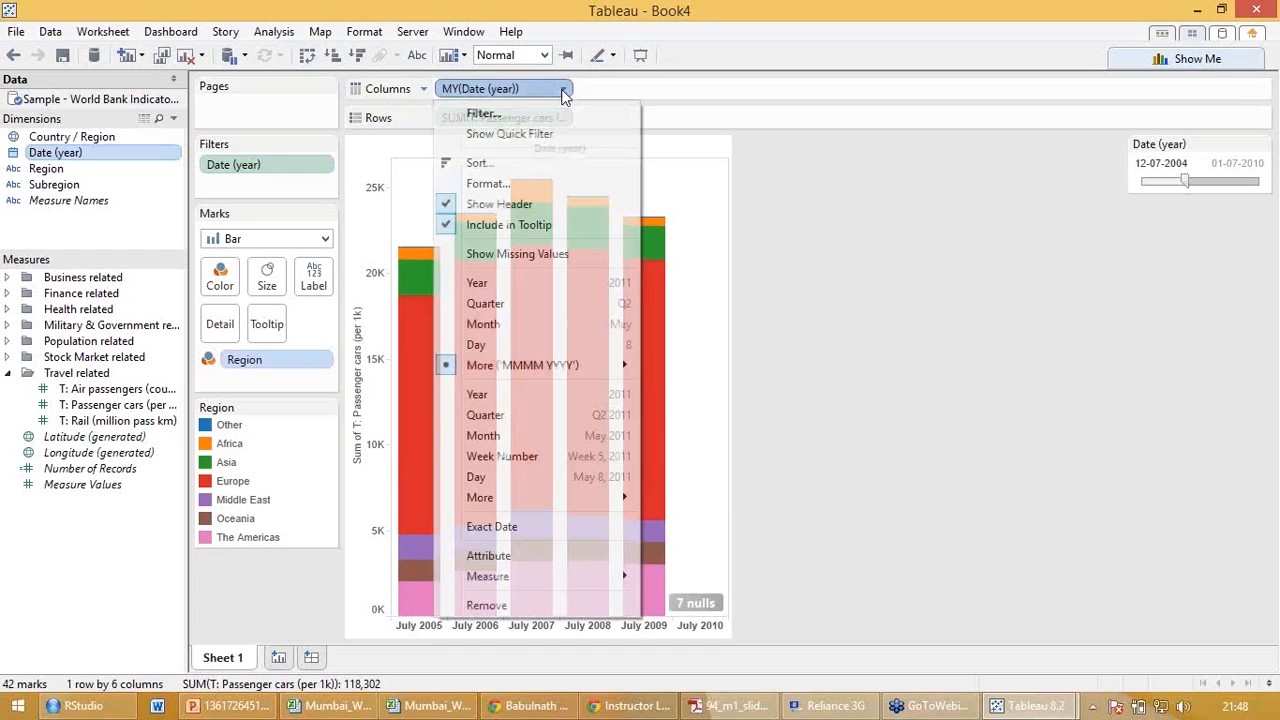
pyautogui.click(525, 433)
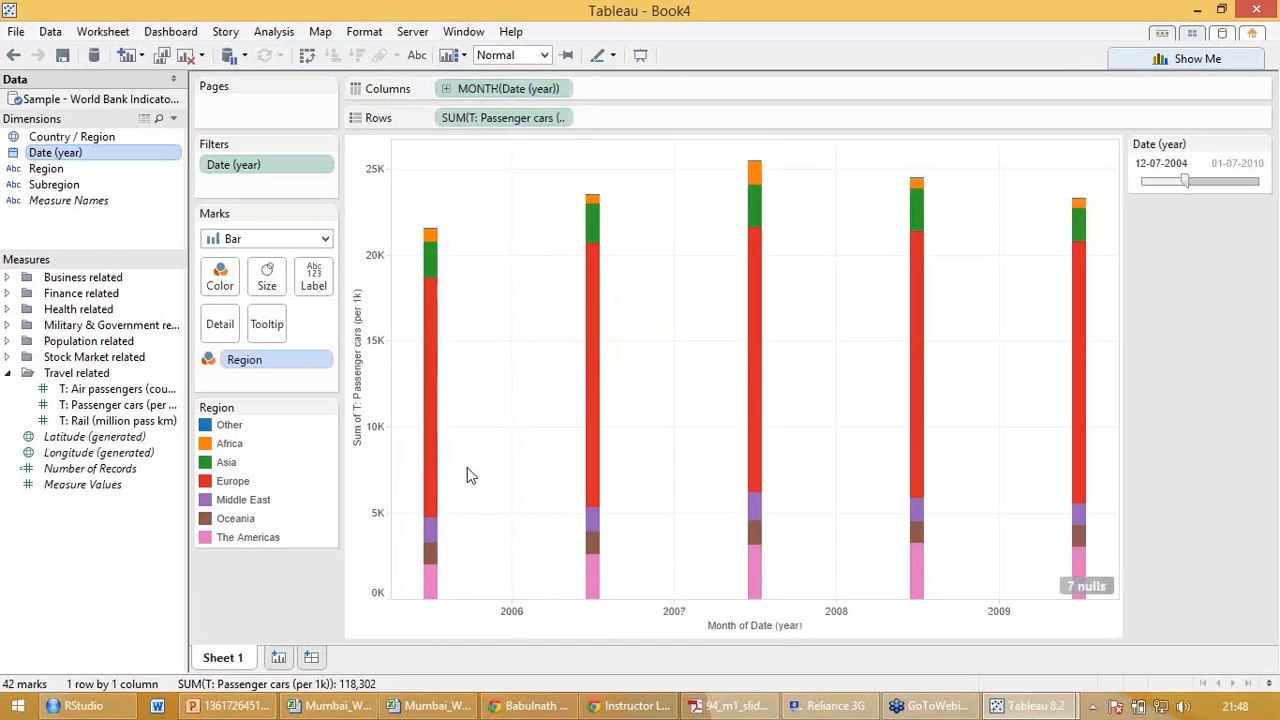
# Set Date (year) in Columns to a custom date with Month / Day / Year detail as a date part.
pyautogui.click(564, 89)
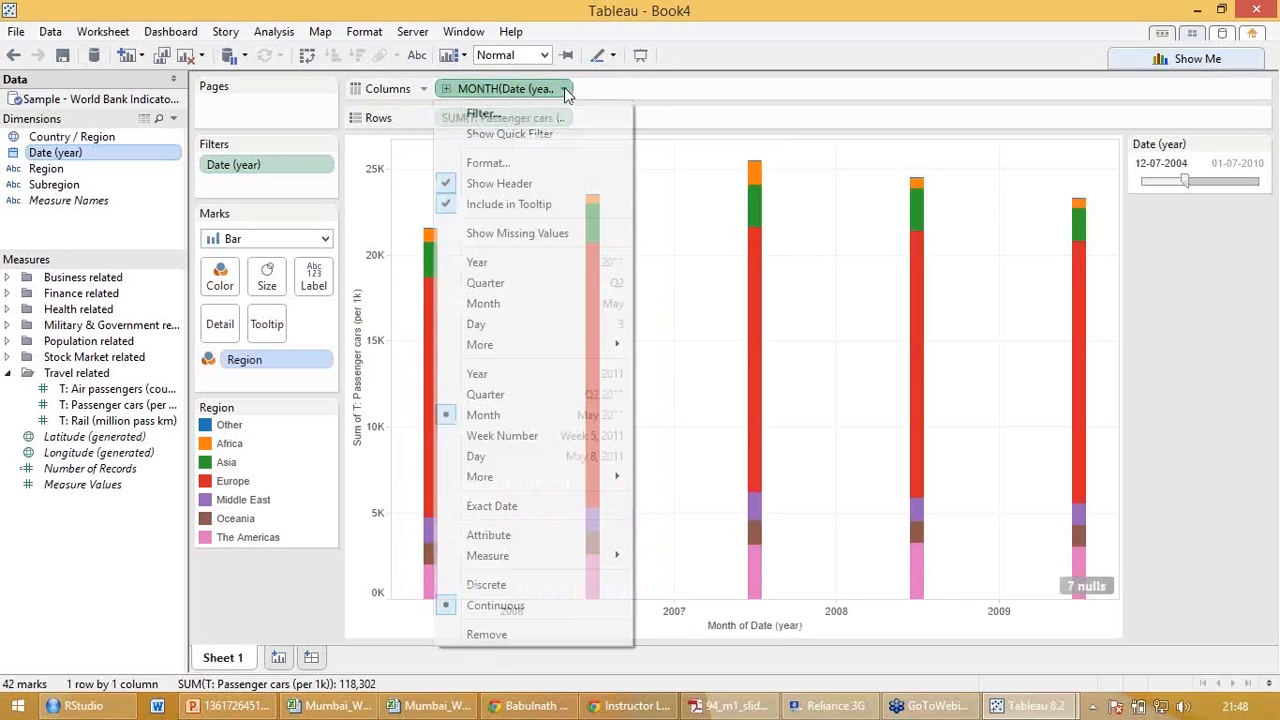
pyautogui.click(686, 476)
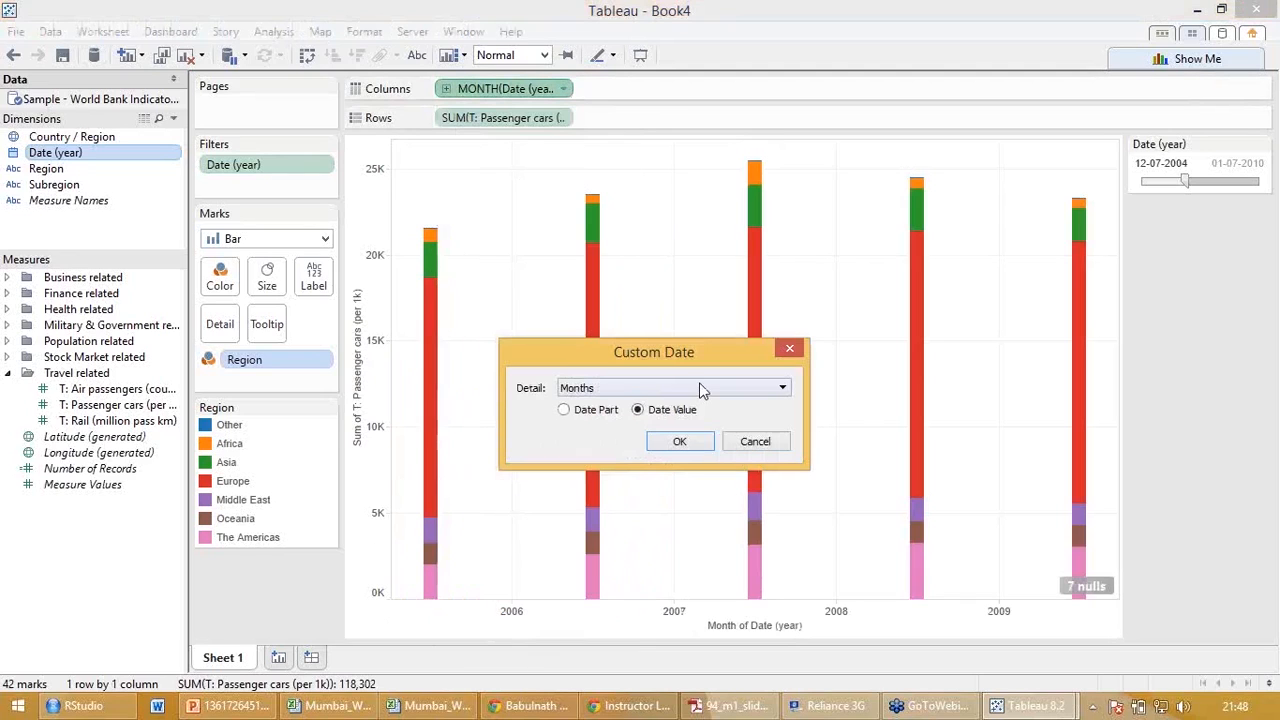
pyautogui.click(600, 413)
pyautogui.click(645, 392)
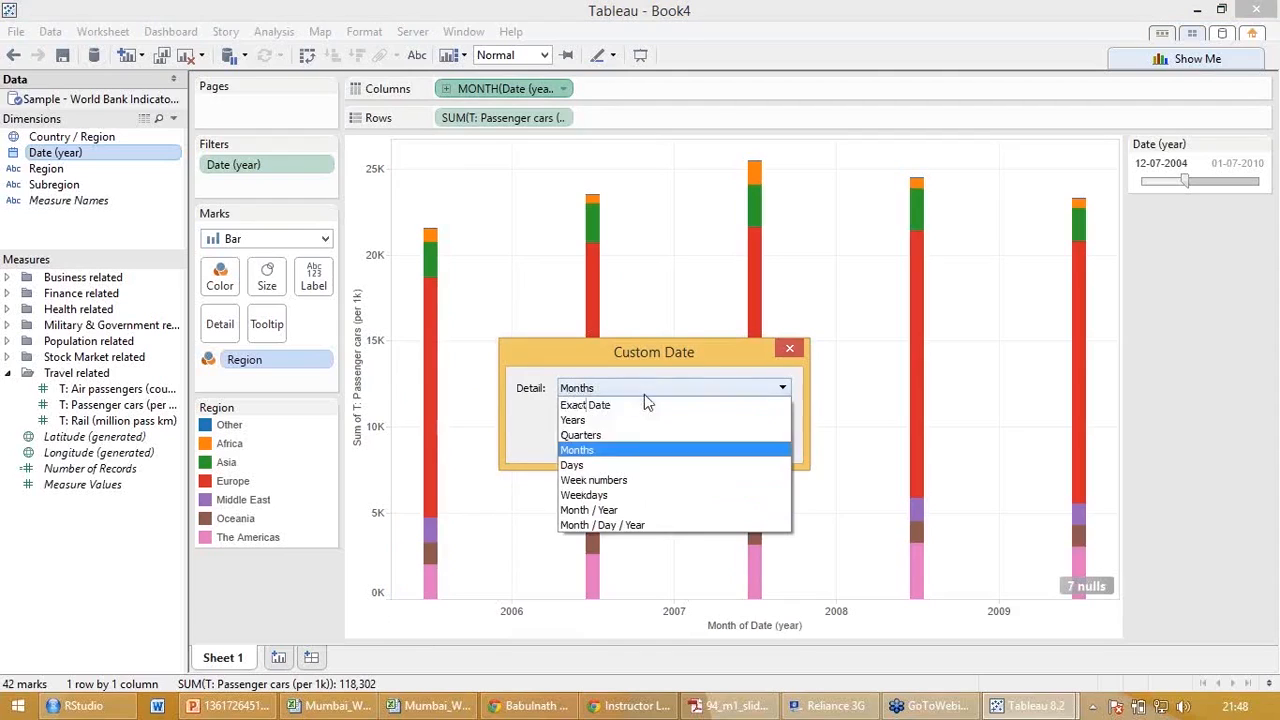
pyautogui.click(629, 523)
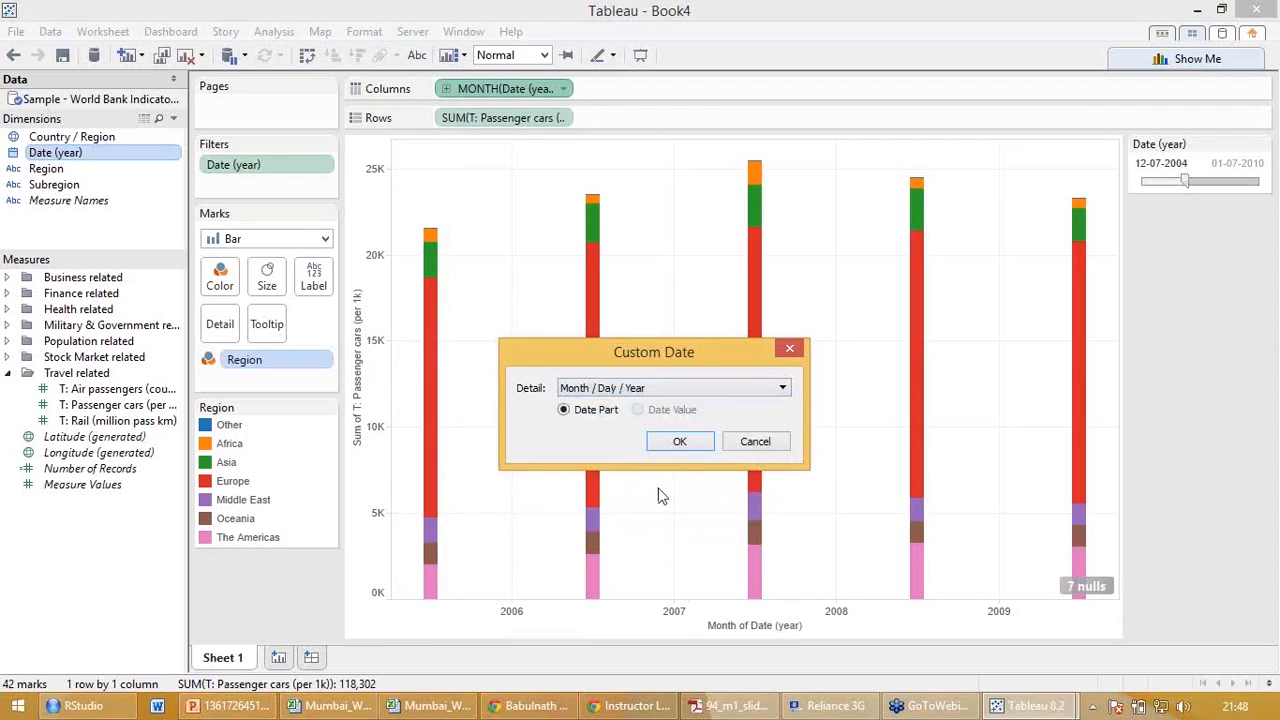
pyautogui.click(680, 441)
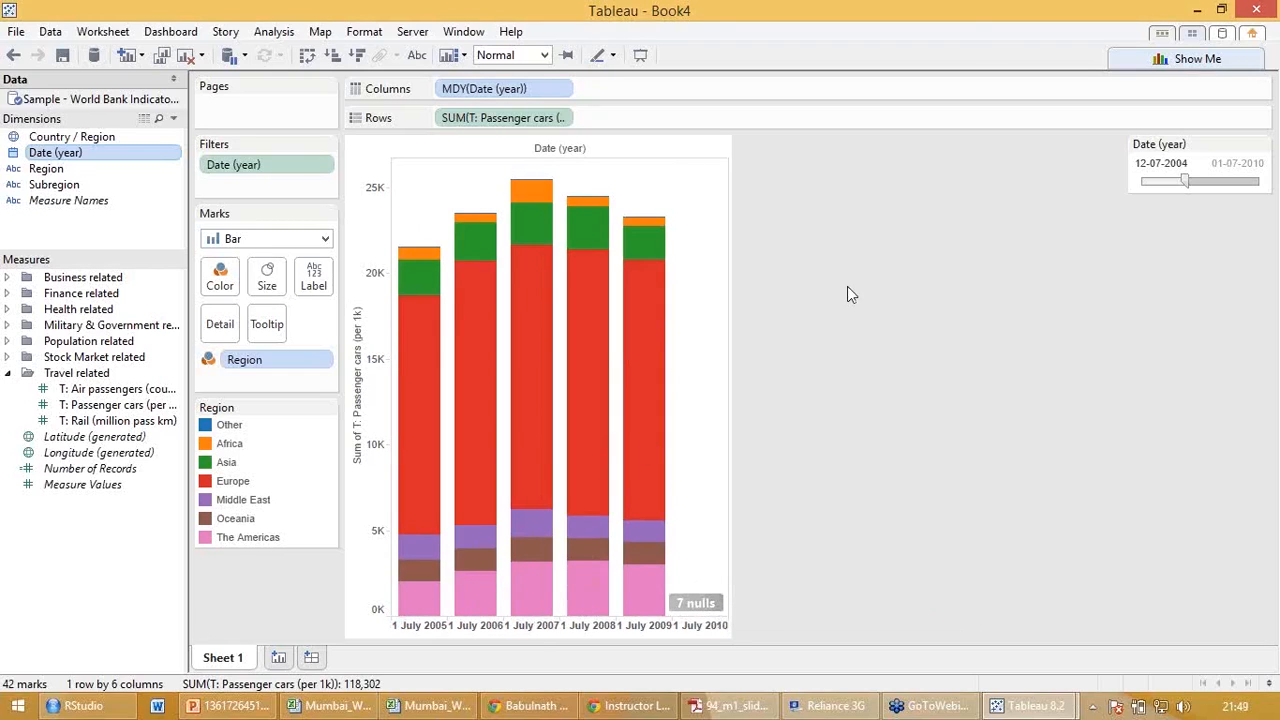
# Exclude the empty 1 July 2010 column from the bar chart.
pyautogui.click(705, 628)
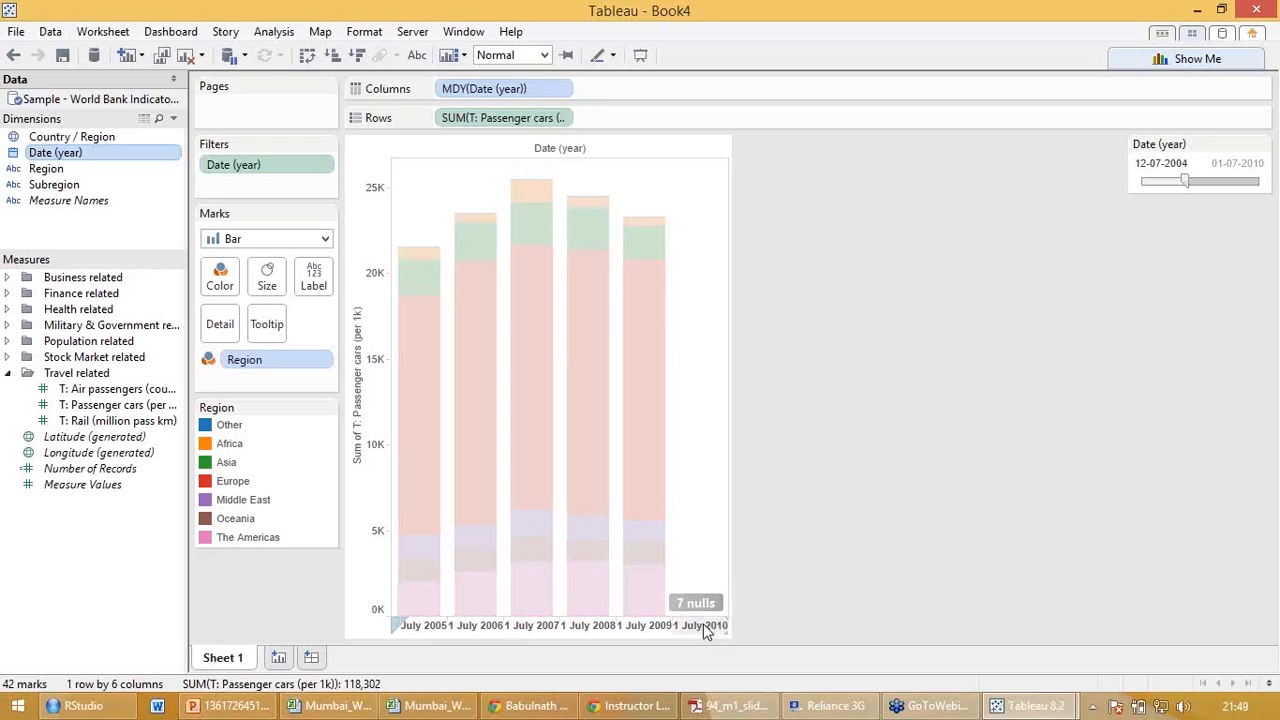
pyautogui.rightClick(705, 628)
pyautogui.click(759, 496)
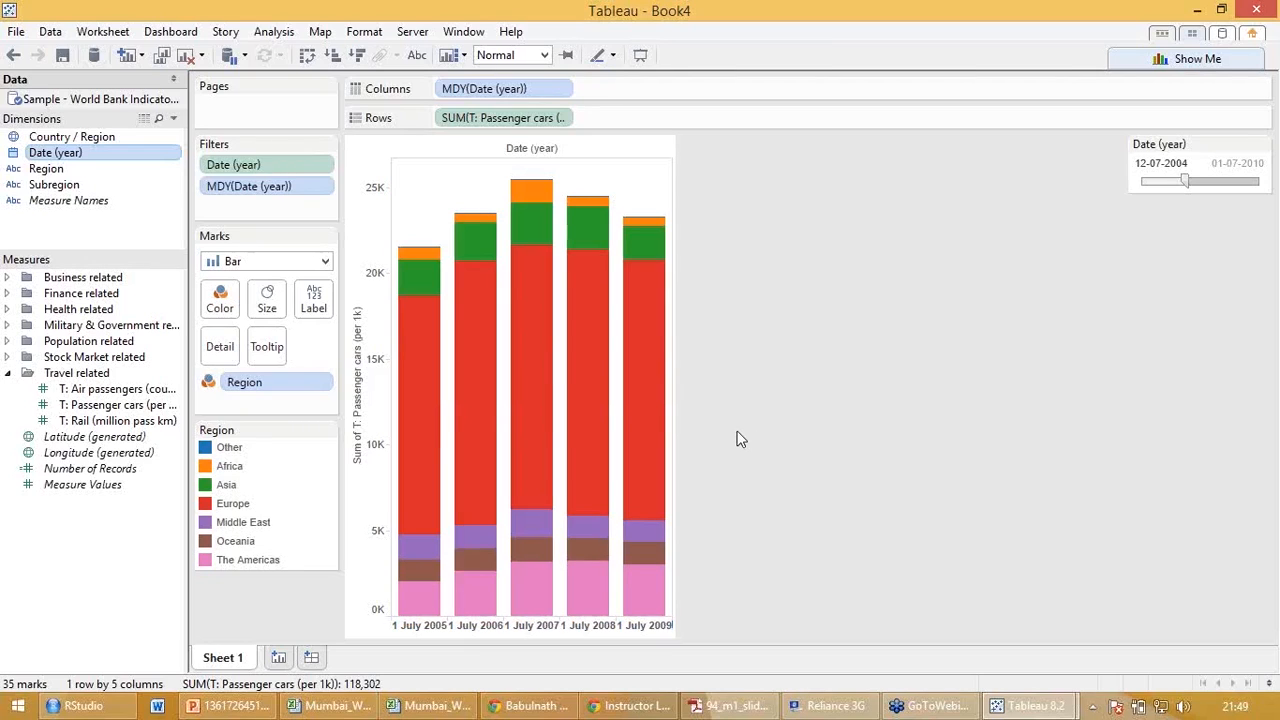
# Add a new worksheet and build a table with Date (year) in Columns and Region in Rows.
pyautogui.moveTo(432, 423)
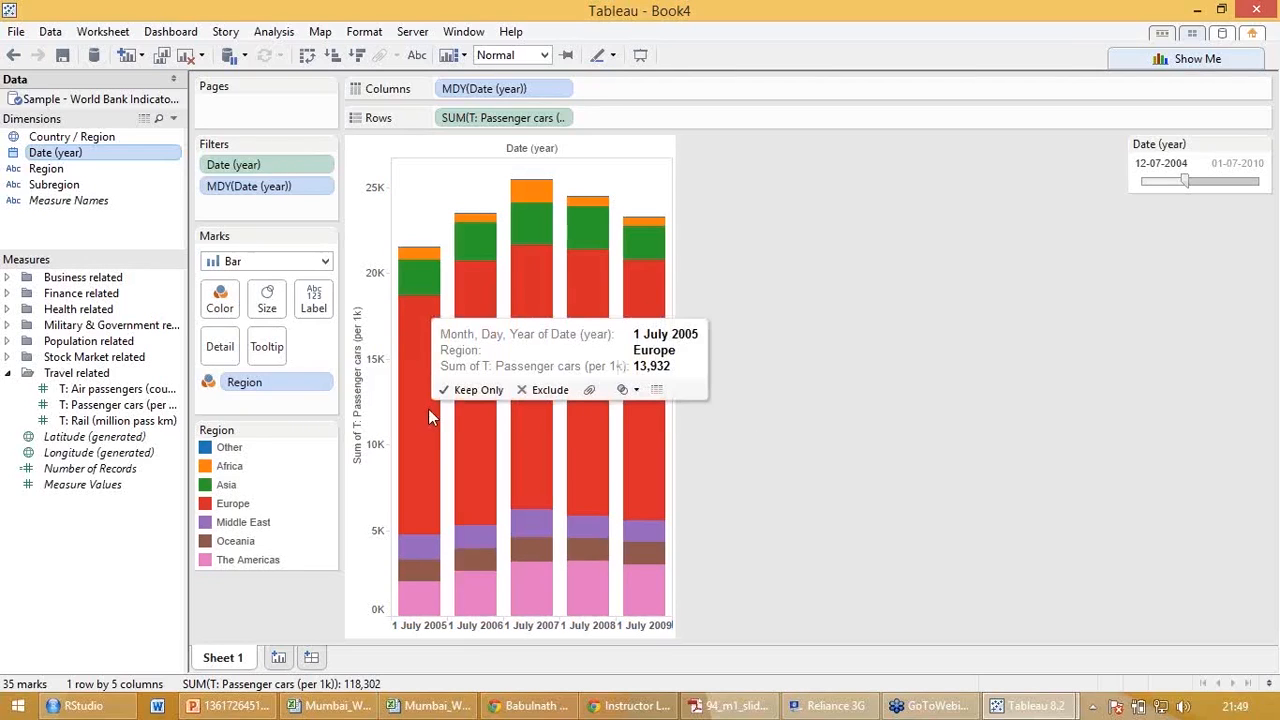
pyautogui.click(278, 657)
pyautogui.moveTo(55, 152); pyautogui.dragTo(462, 92)
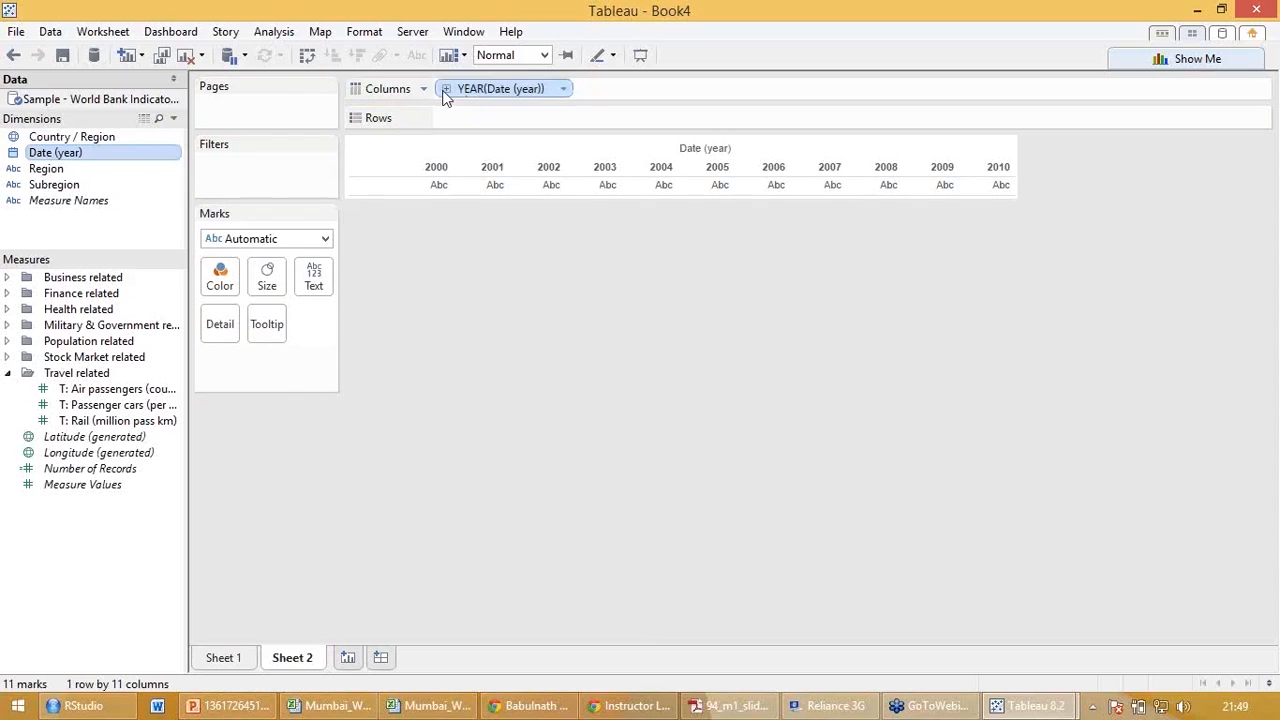
pyautogui.moveTo(100, 178); pyautogui.dragTo(494, 115)
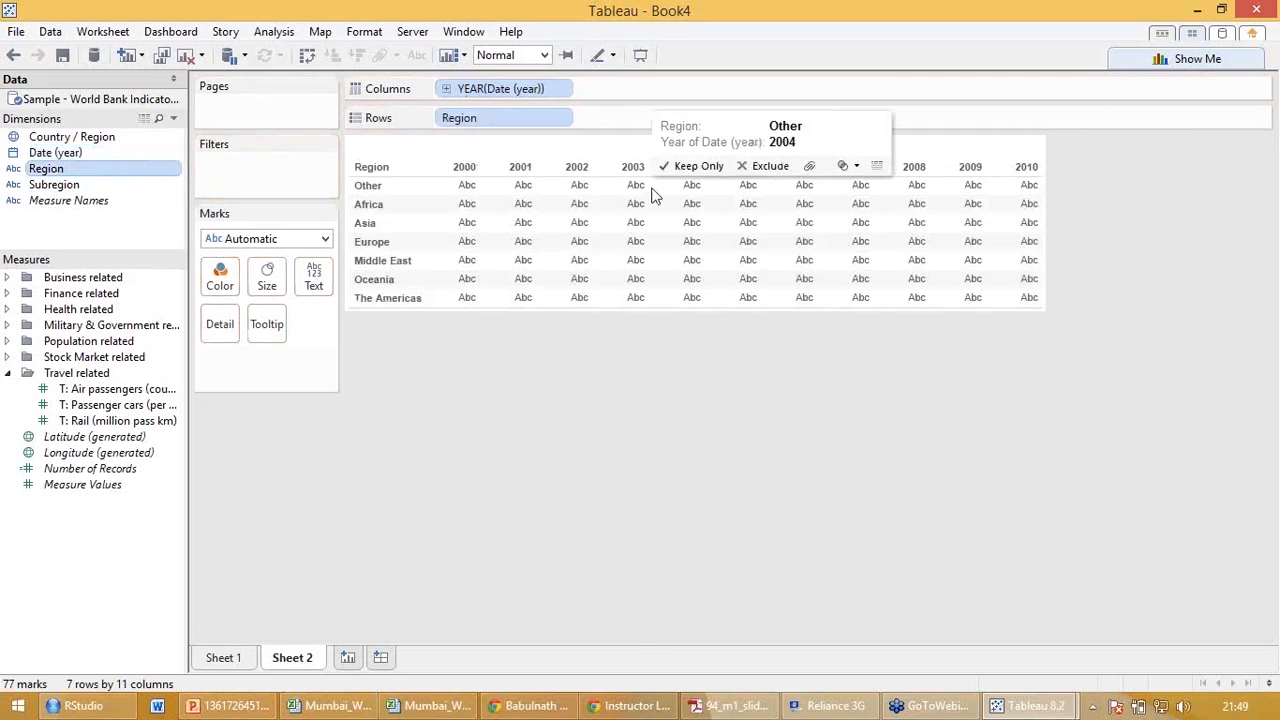
# Fill the region-by-year table with the average of M: Military (% GDP) from the Military & Government measures.
pyautogui.click(8, 374)
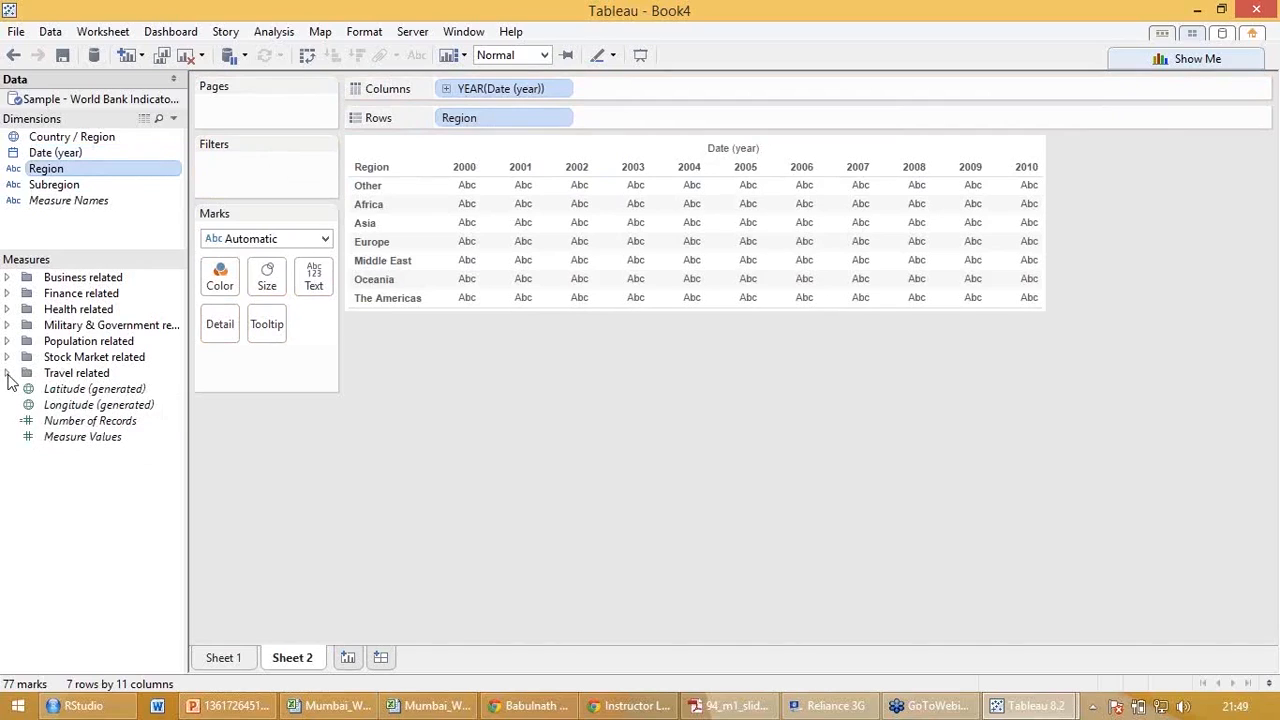
pyautogui.click(7, 327)
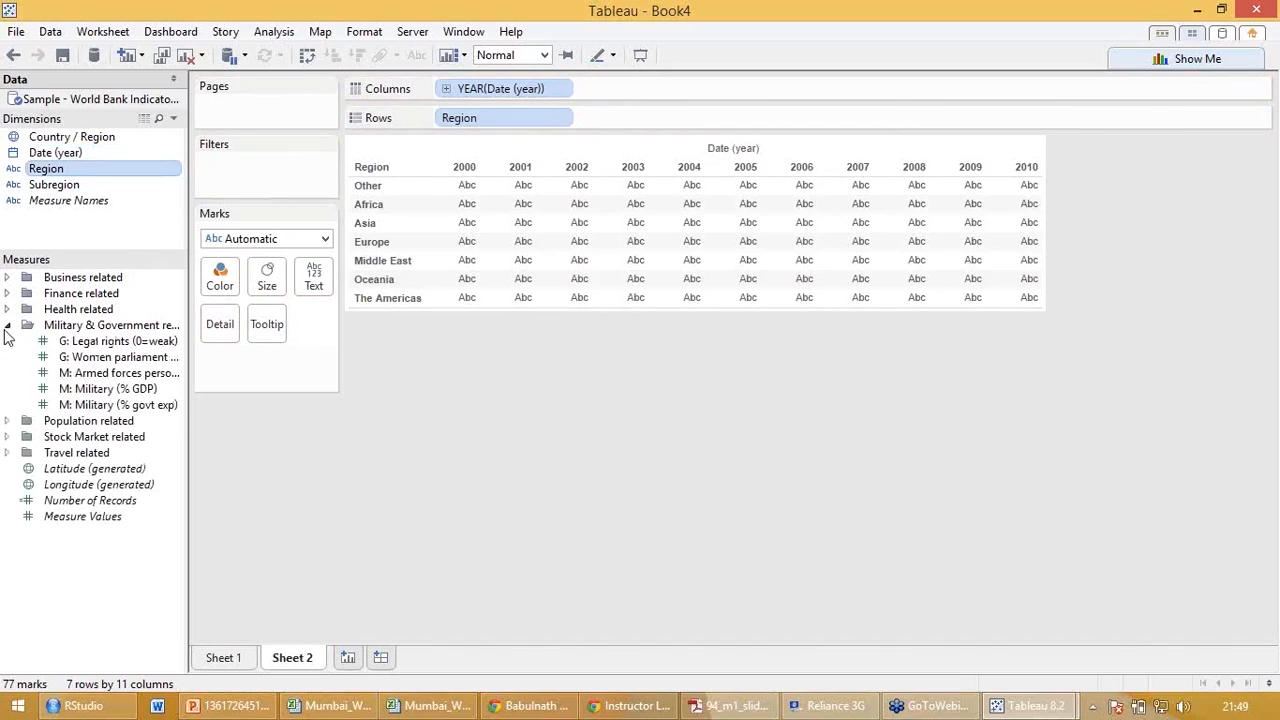
pyautogui.click(98, 390)
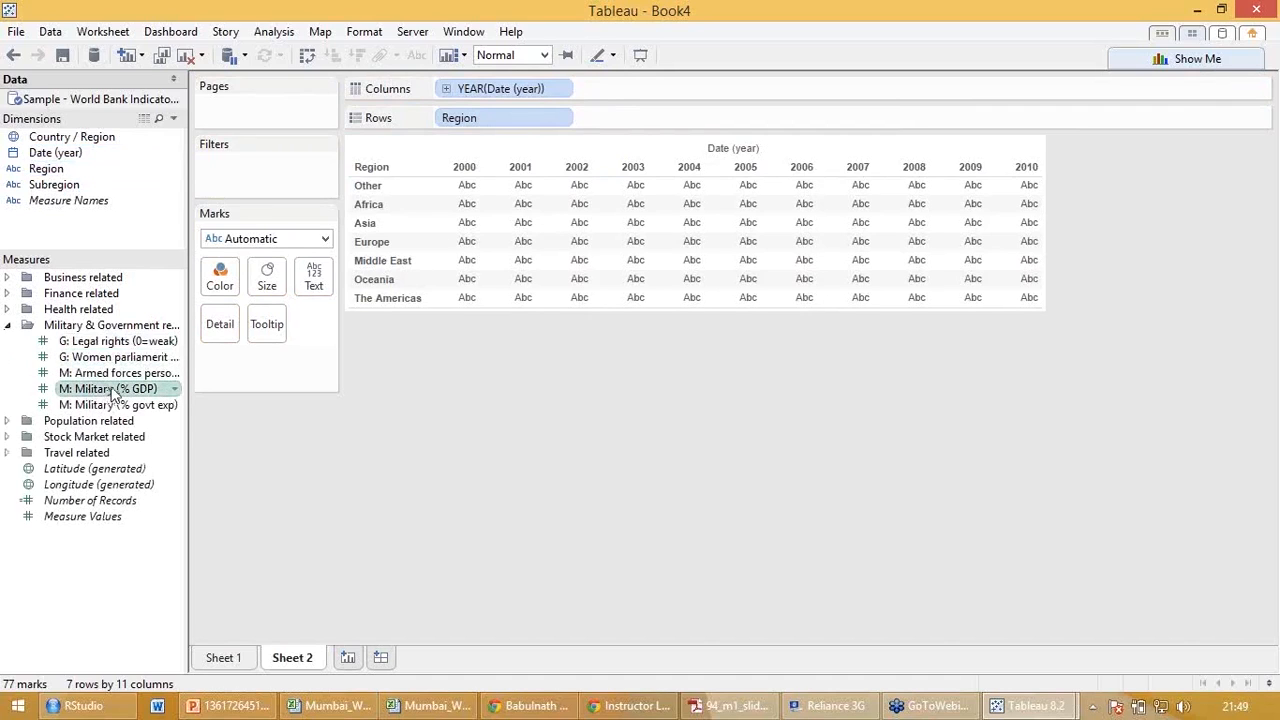
pyautogui.moveTo(113, 393); pyautogui.dragTo(588, 252)
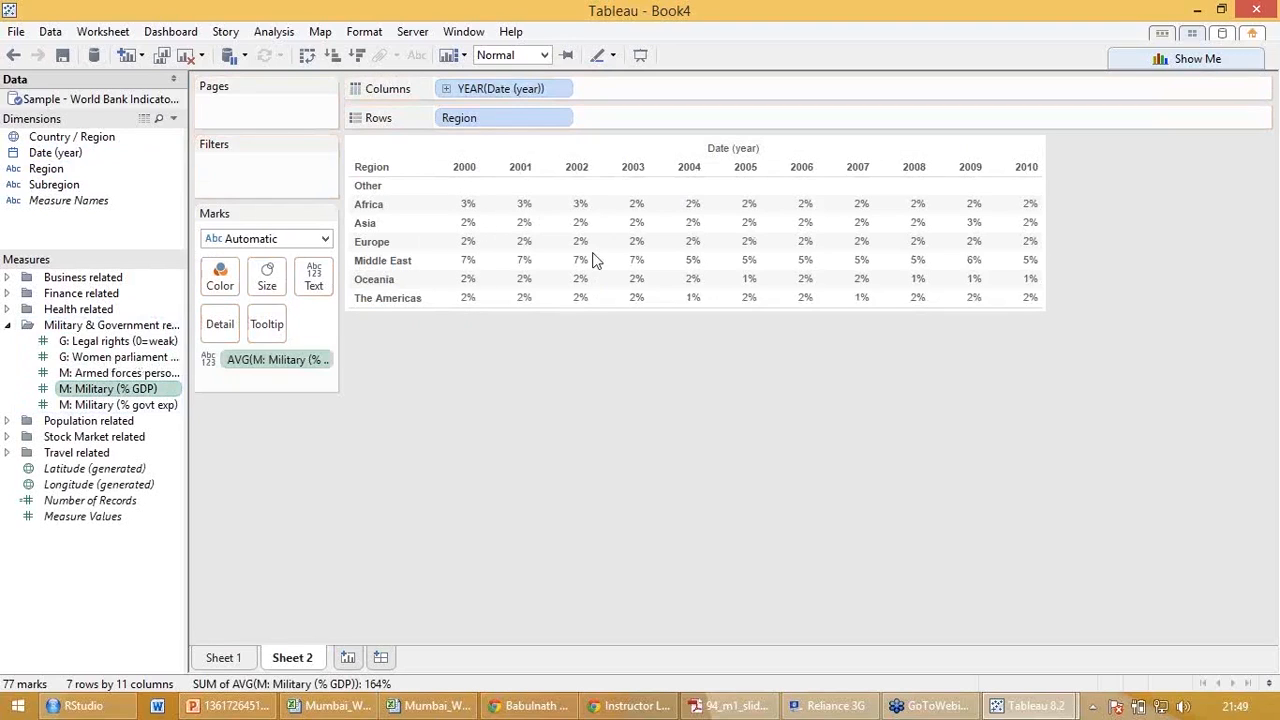
# Convert the table to a heat map and color its squares by average M: Military (% govt exp).
pyautogui.click(1190, 58)
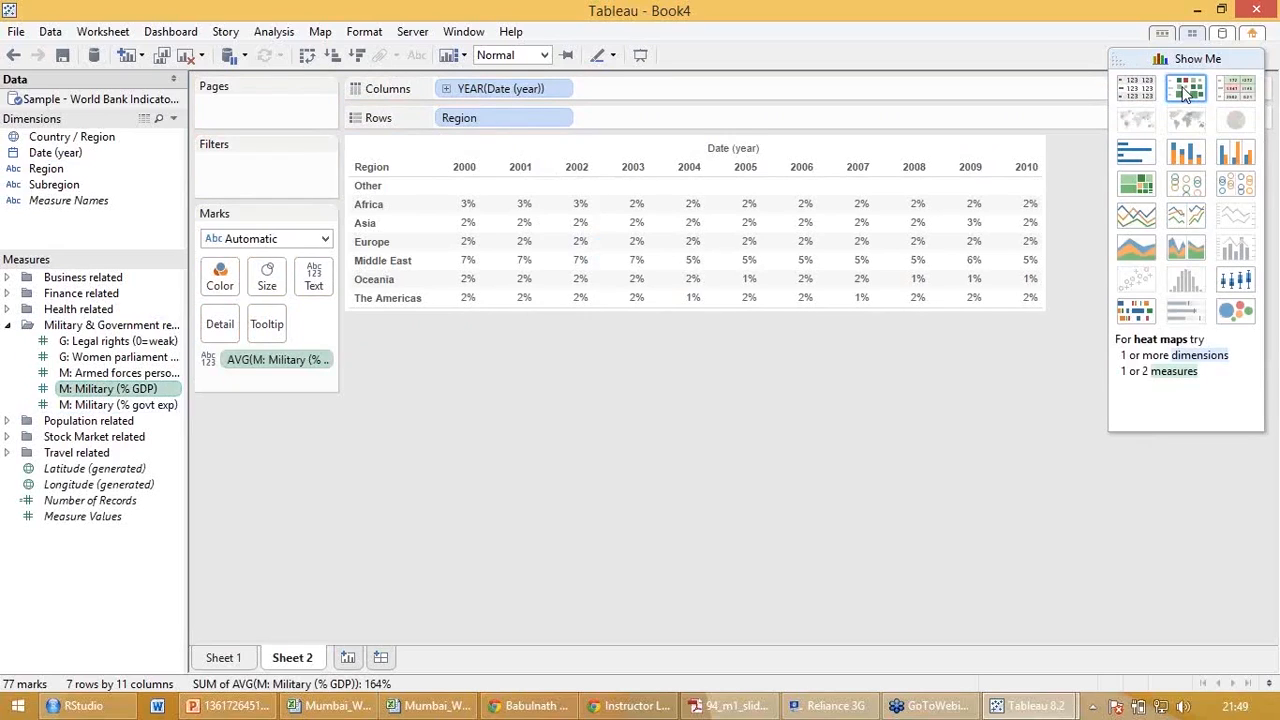
pyautogui.click(1186, 90)
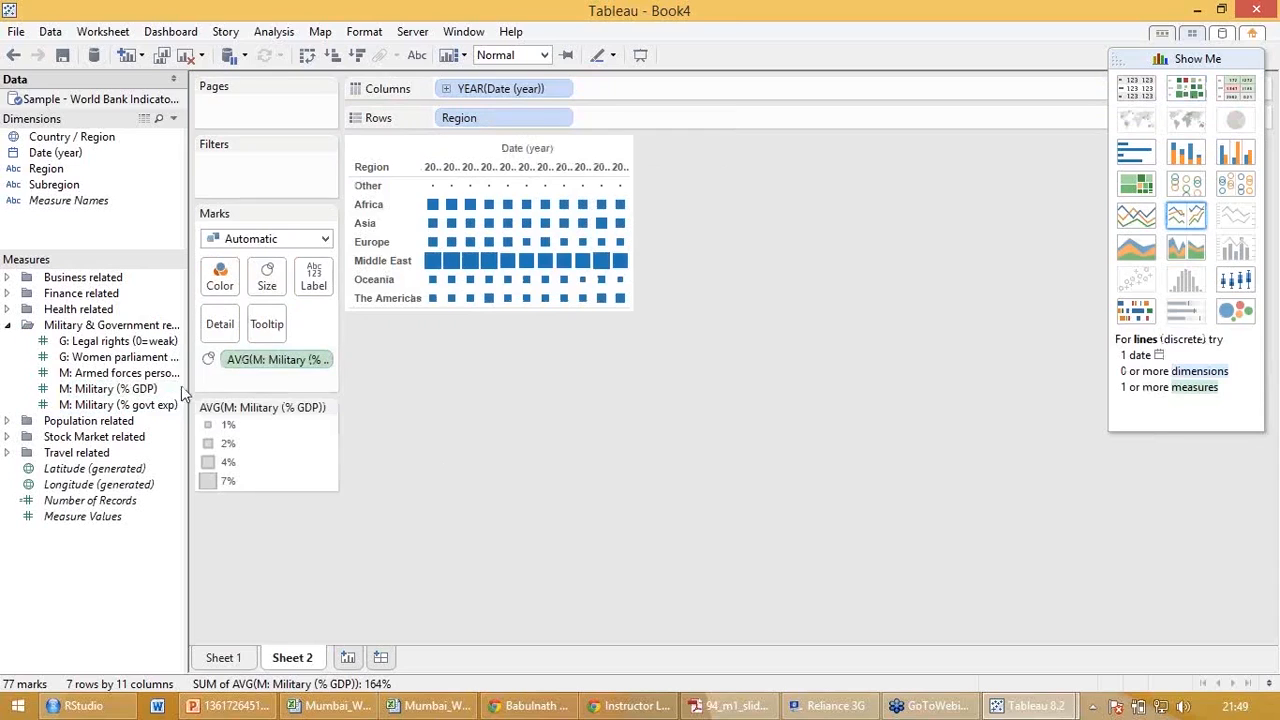
pyautogui.click(123, 408)
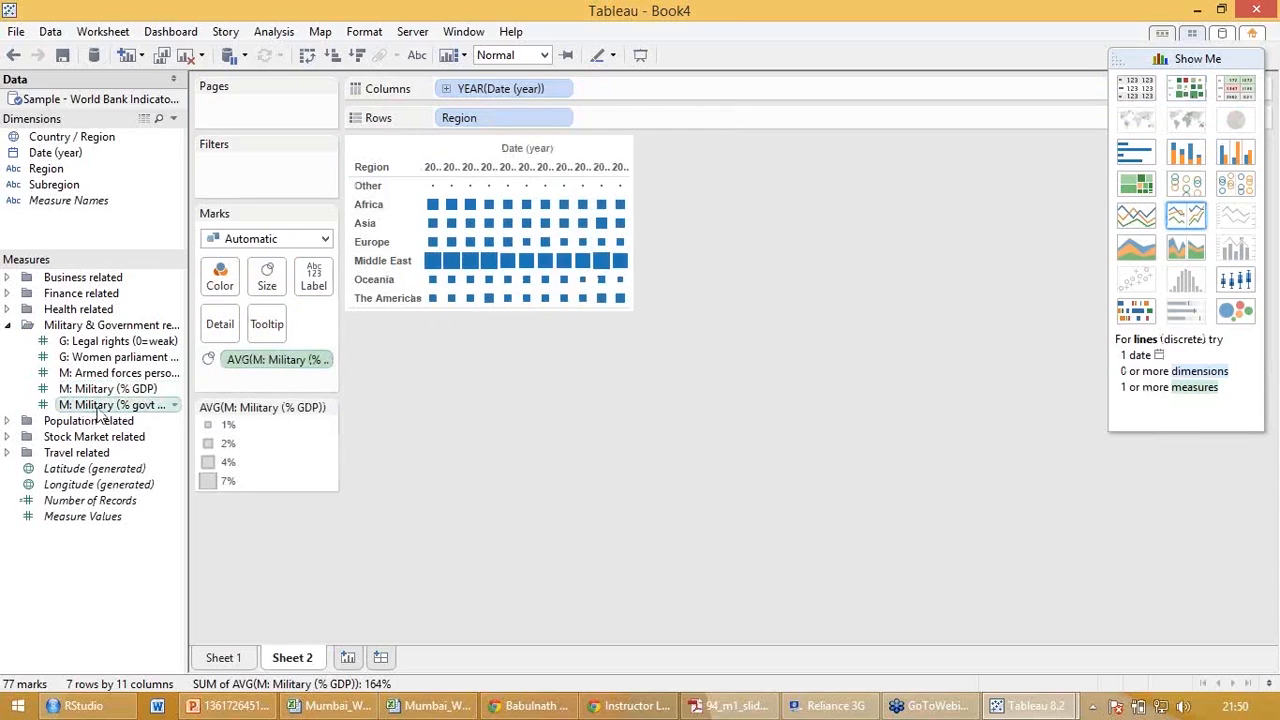
pyautogui.click(97, 410)
pyautogui.moveTo(97, 418); pyautogui.dragTo(226, 283)
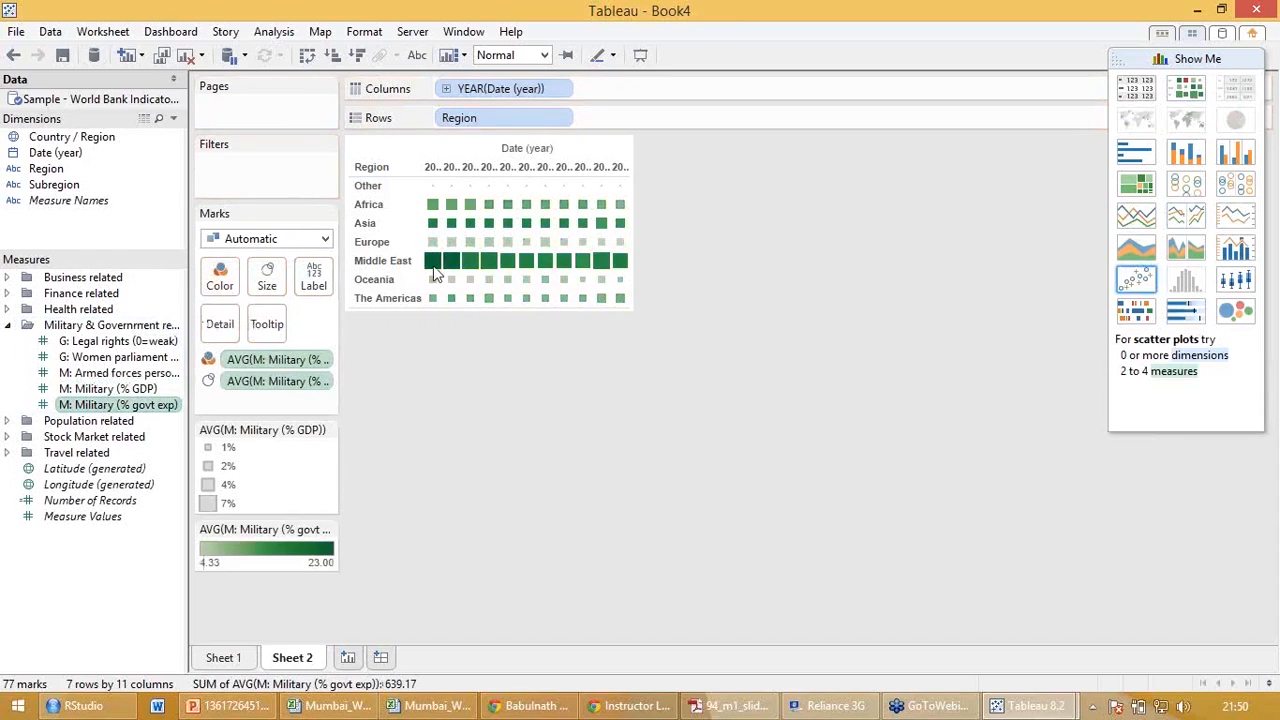
# Fit the heat map to Entire View.
pyautogui.moveTo(434, 266)
pyautogui.click(544, 57)
pyautogui.click(522, 117)
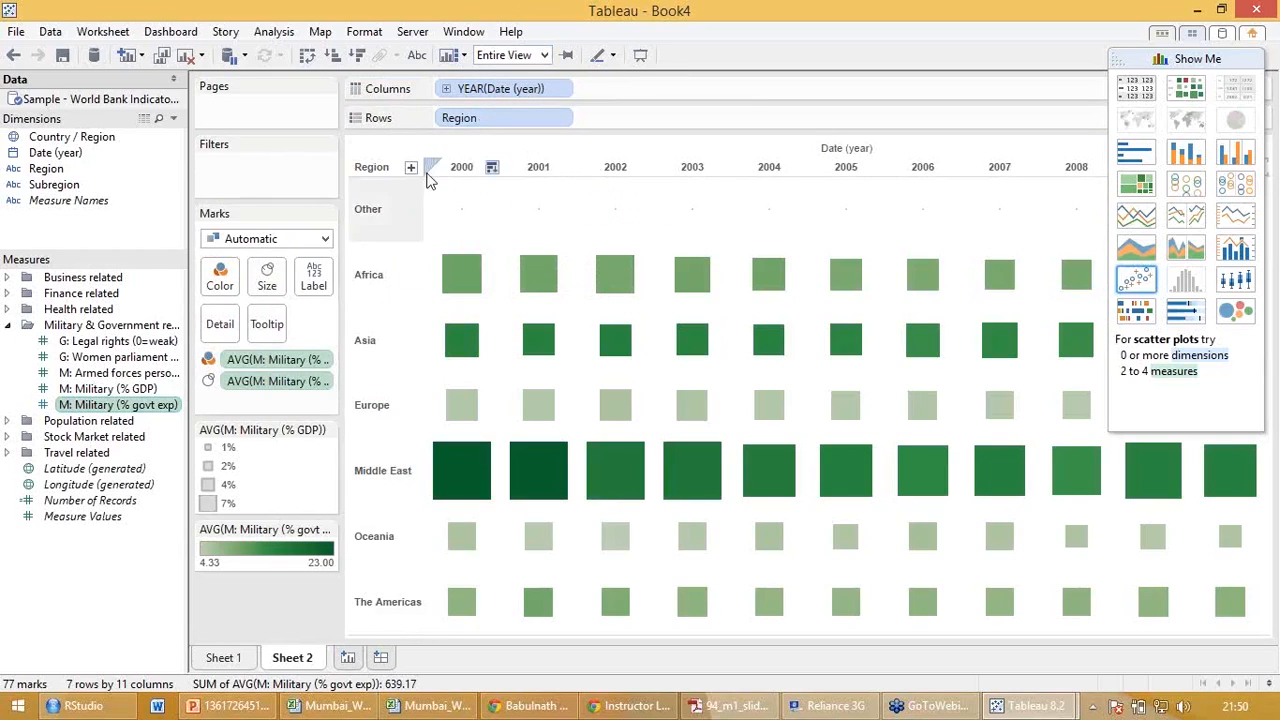
# Exclude the Other region from the heat map.
pyautogui.click(376, 208)
pyautogui.rightClick(378, 210)
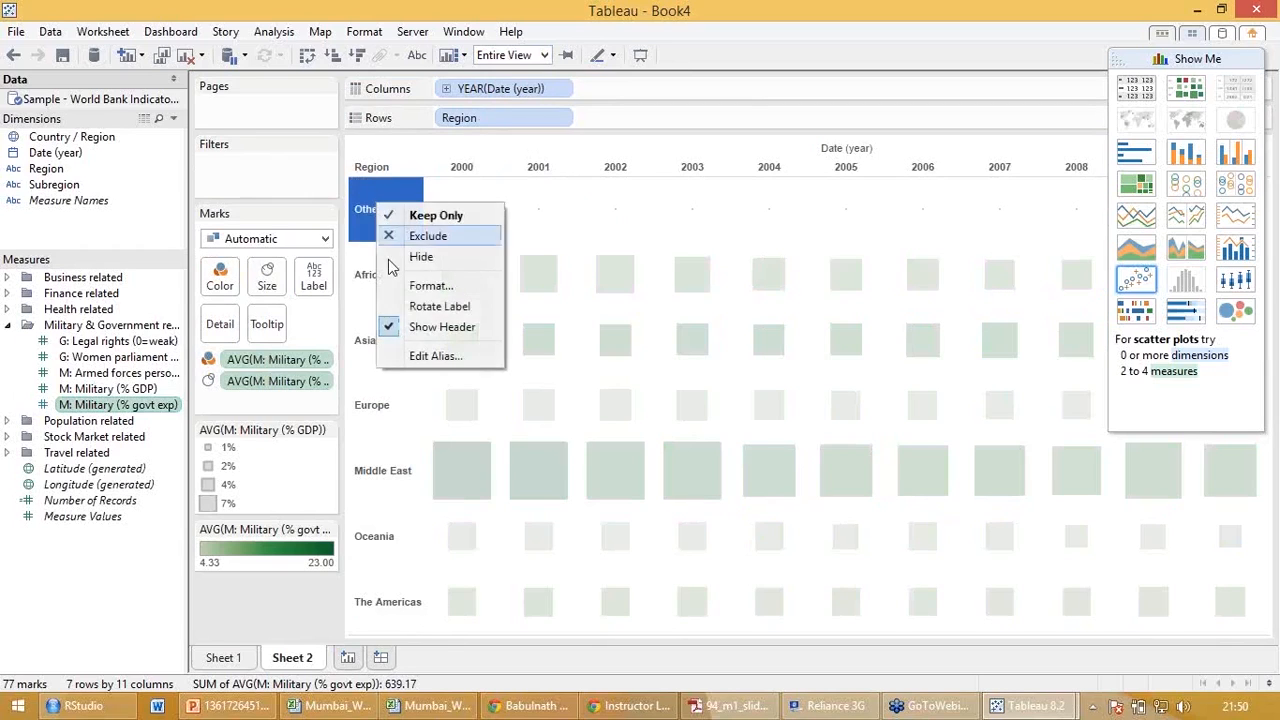
pyautogui.click(405, 235)
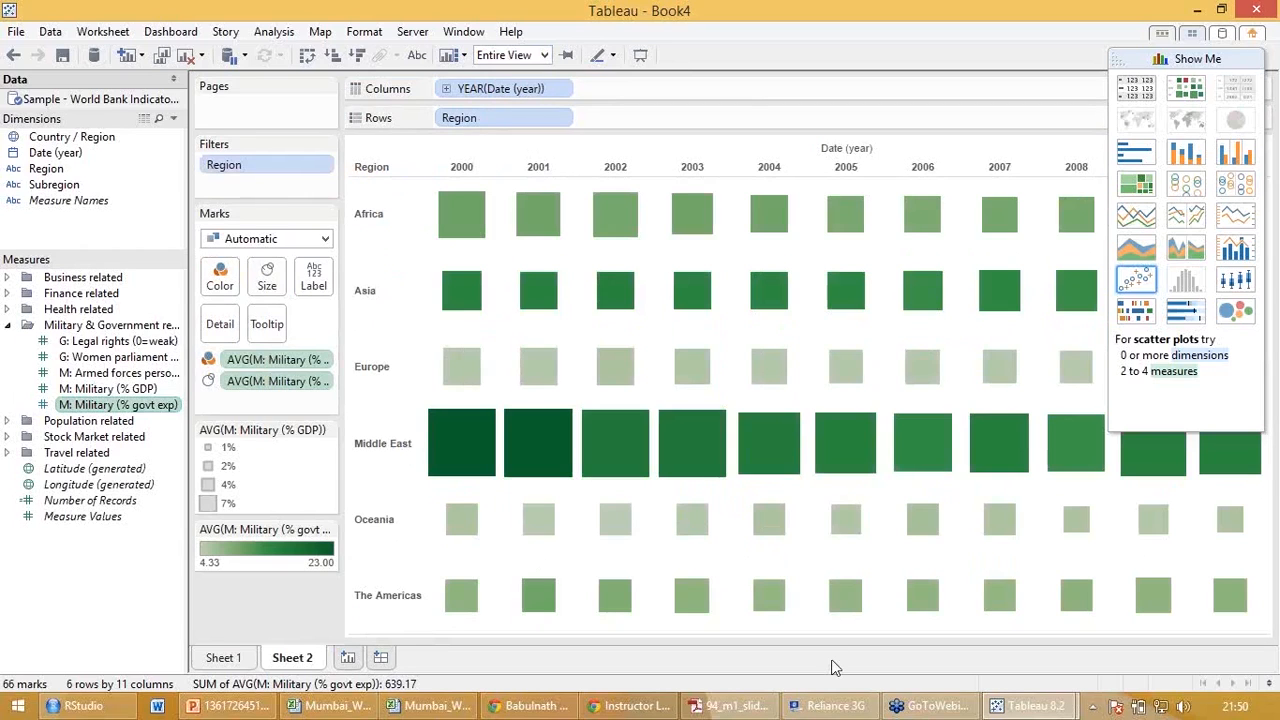